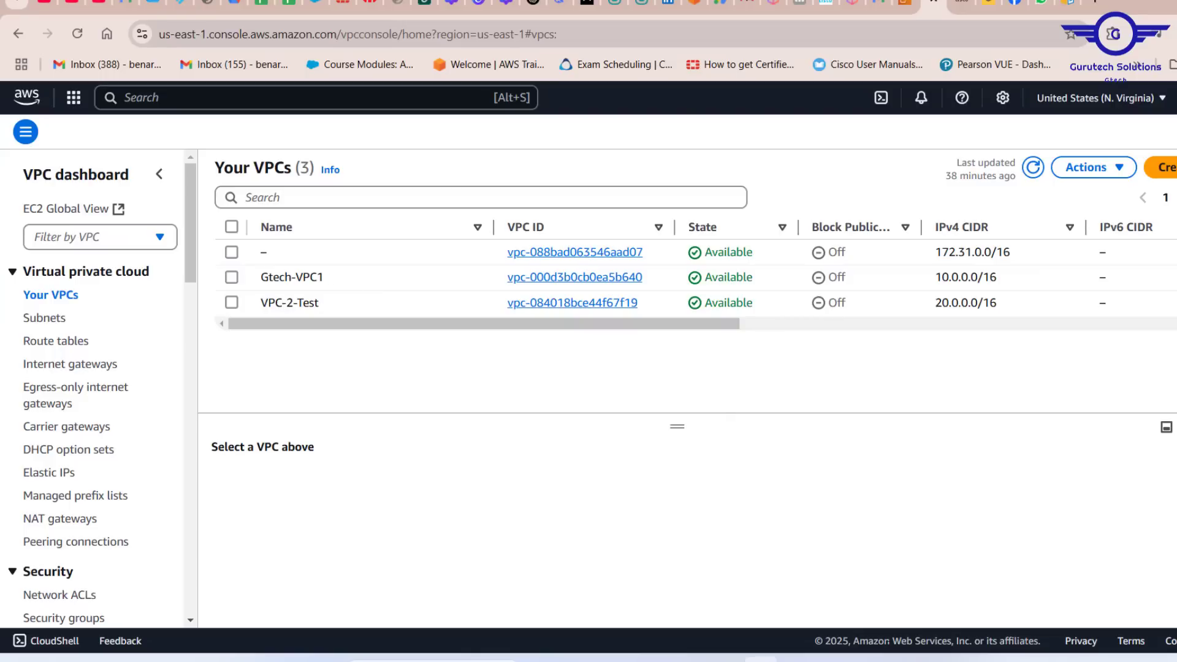
# - Review the VPC peering diagram in draw.io and examine Gtech-VPC1's resource map in the AWS console, including its network connections
pyautogui.click(905, 660)
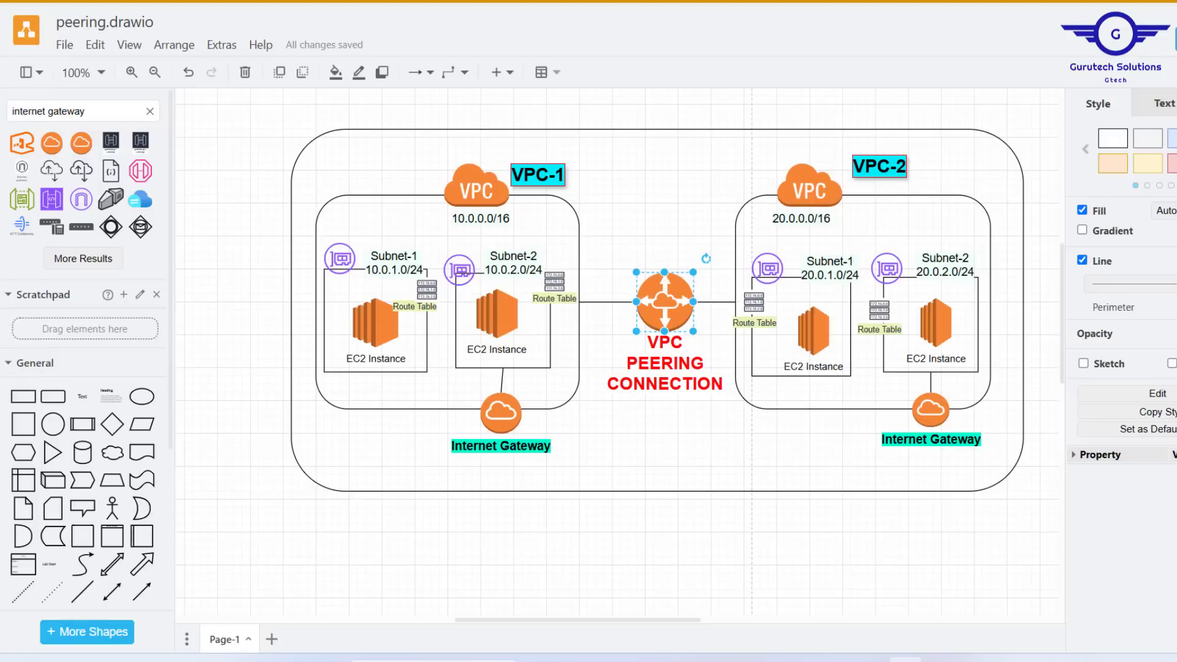
pyautogui.click(905, 660)
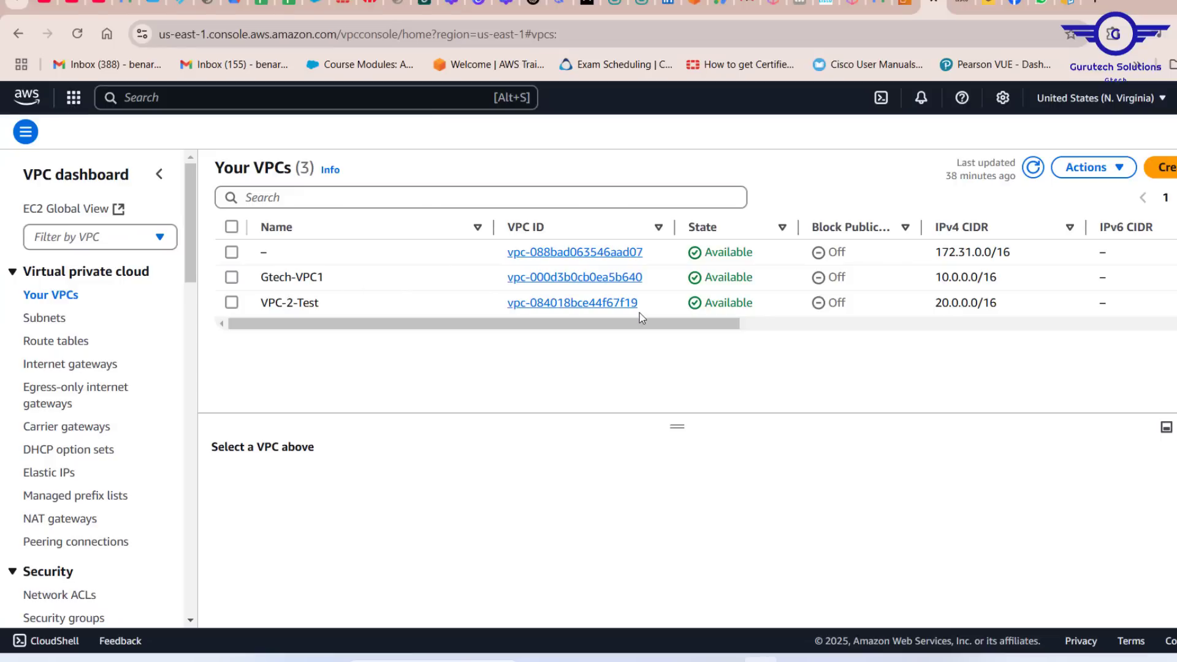
pyautogui.click(571, 279)
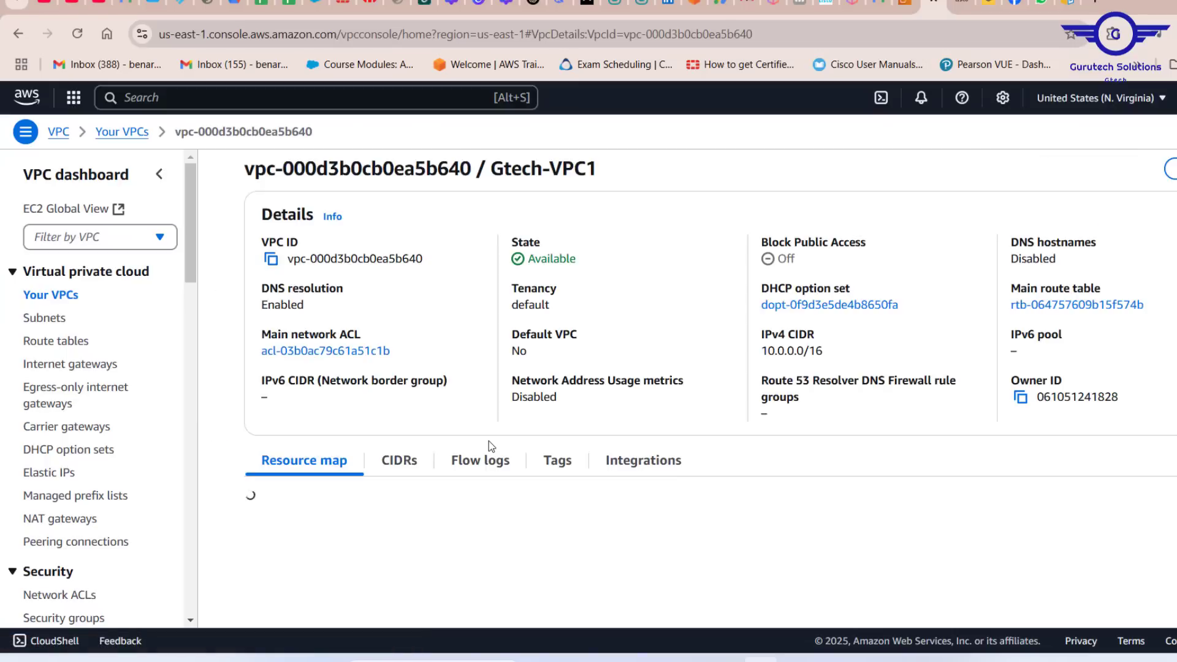
pyautogui.scroll(-3, 497, 498)
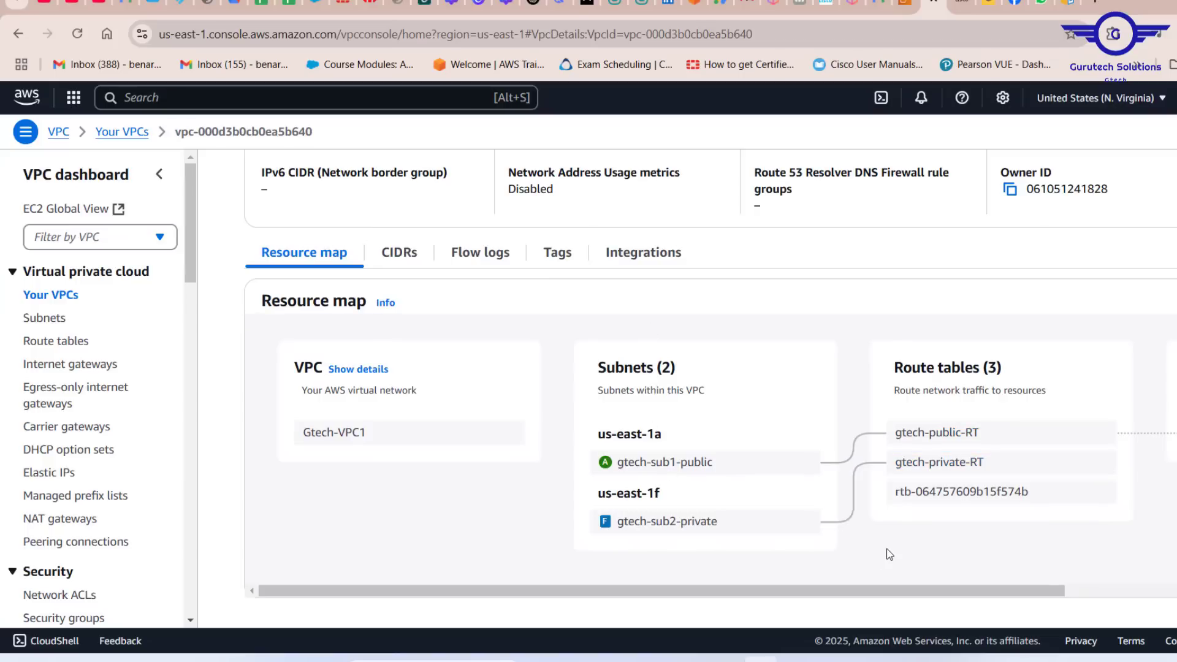
pyautogui.hscroll(3, 888, 551)
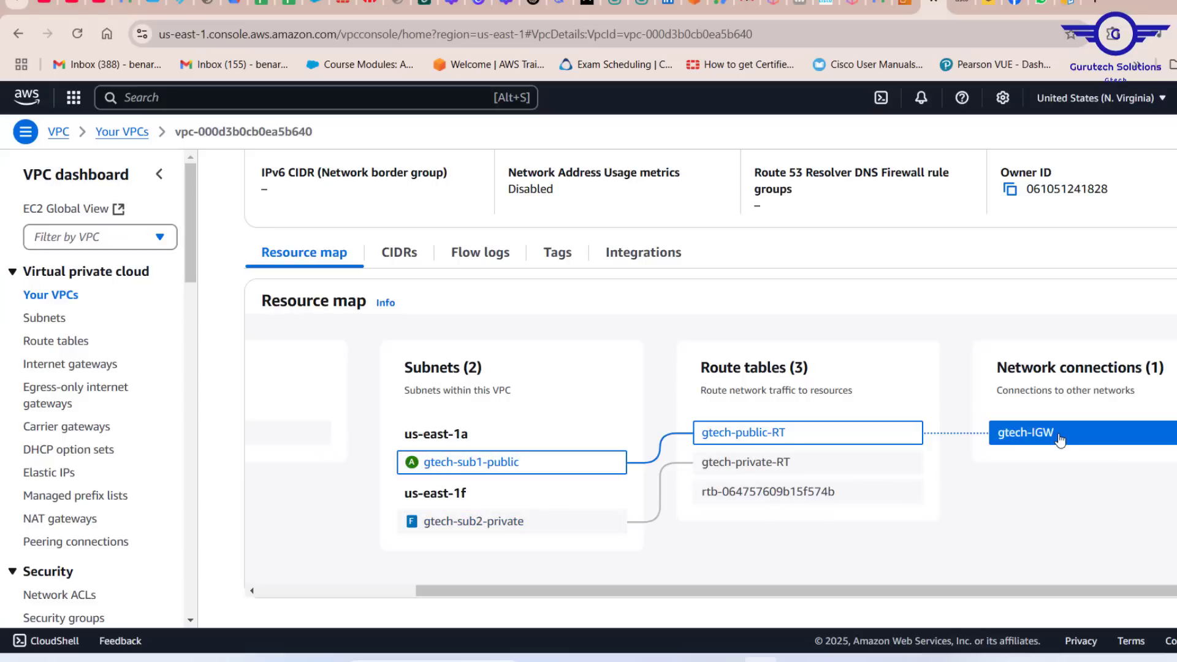
pyautogui.scroll(3, 614, 352)
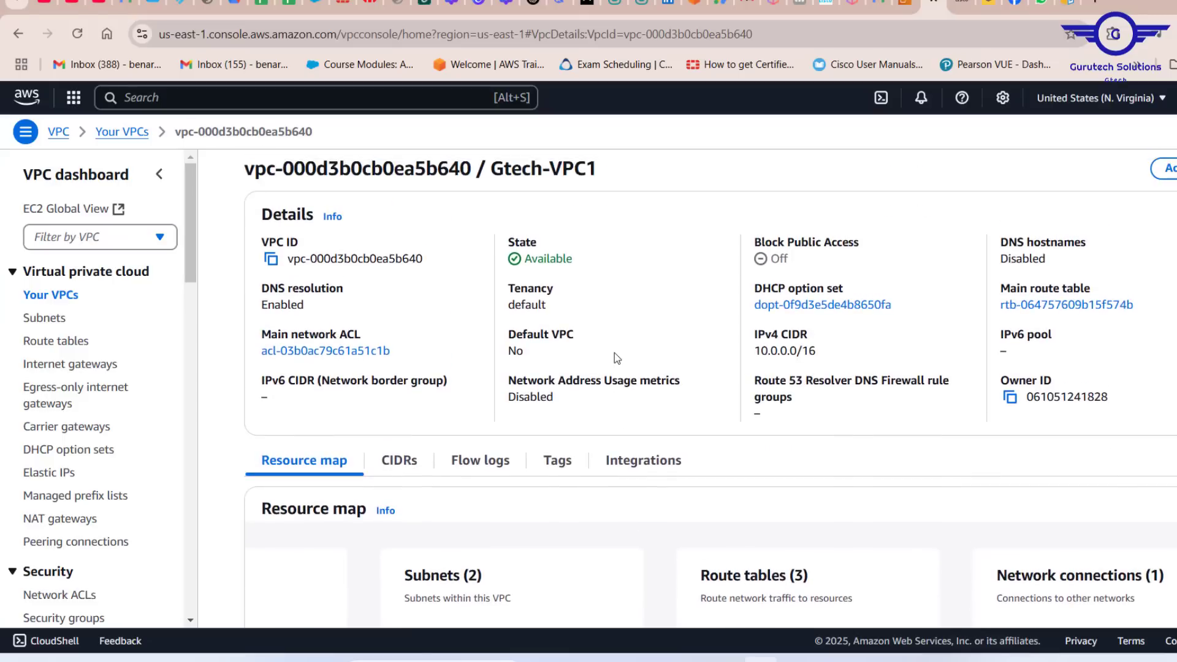
# - Examine the resource map of VPC-2-Test, covering its subnets, route tables and network connections
pyautogui.click(42, 299)
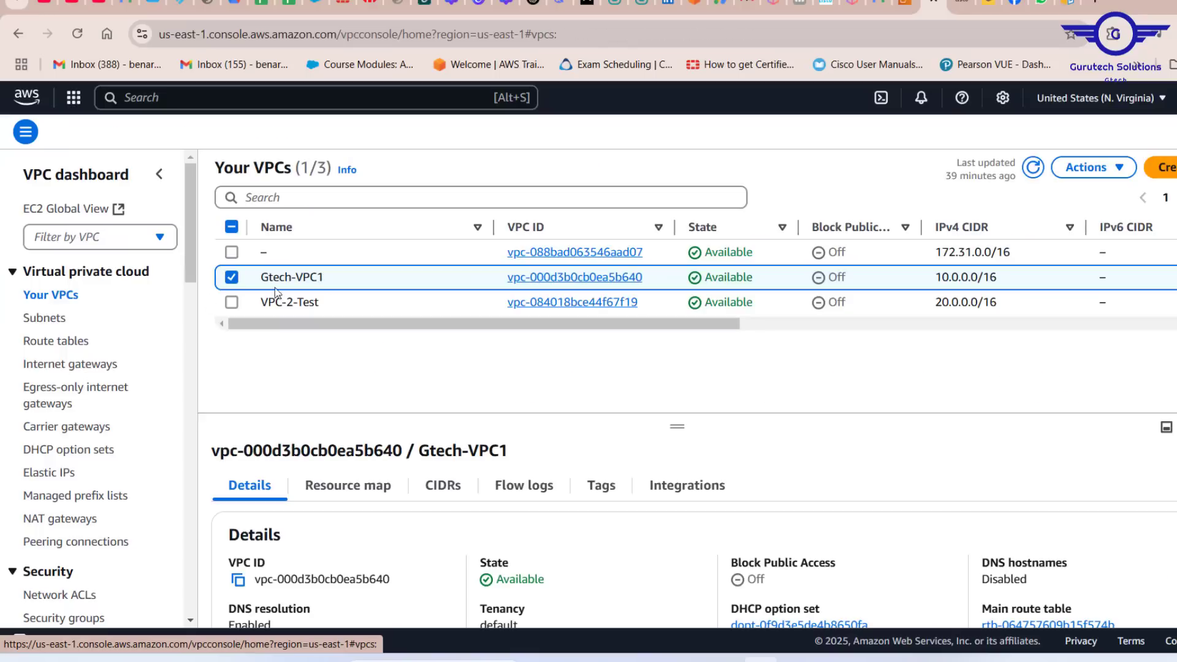
pyautogui.click(538, 303)
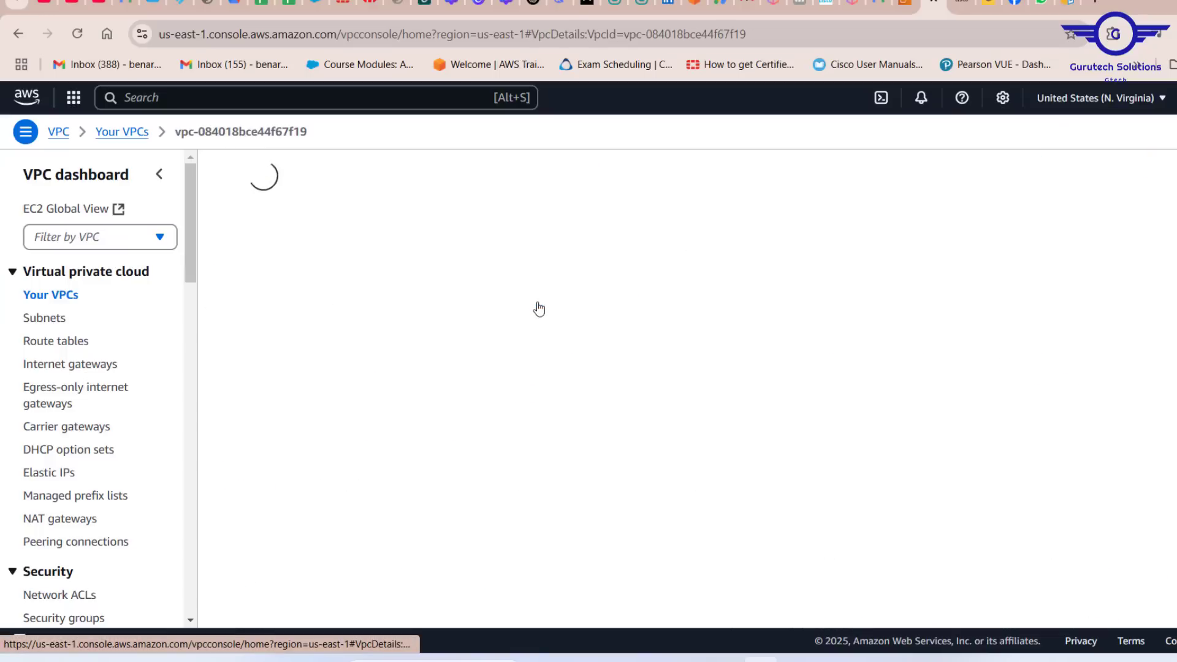
pyautogui.scroll(-2, 524, 383)
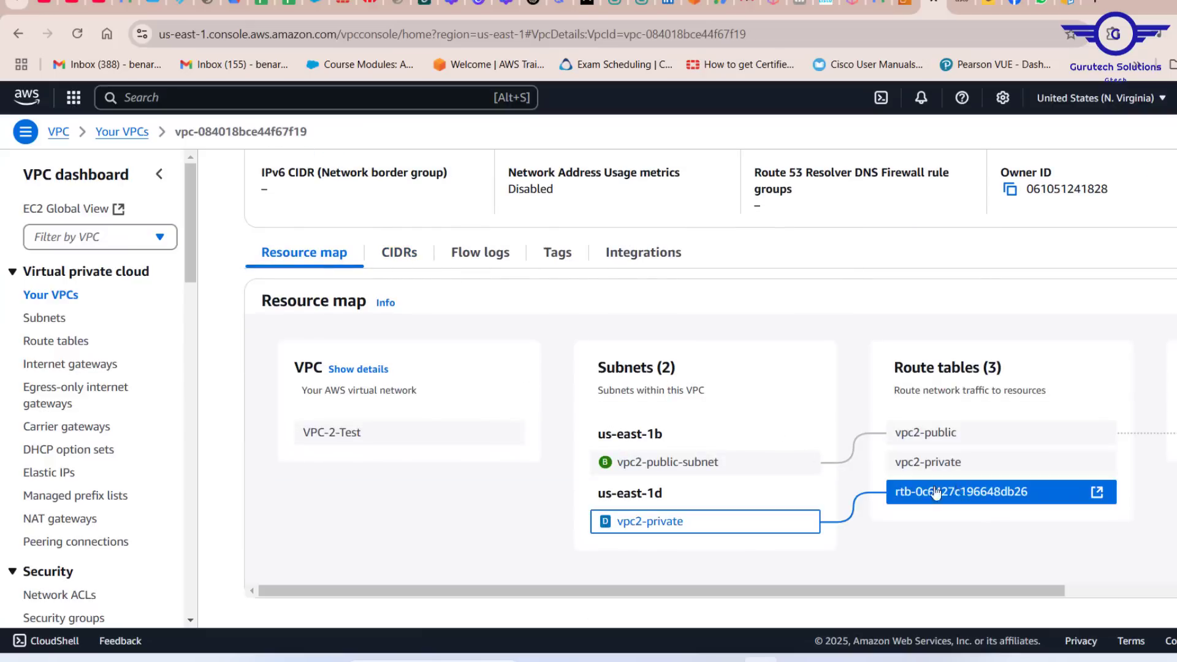
pyautogui.hscroll(1, 671, 393)
pyautogui.hscroll(-1, 671, 392)
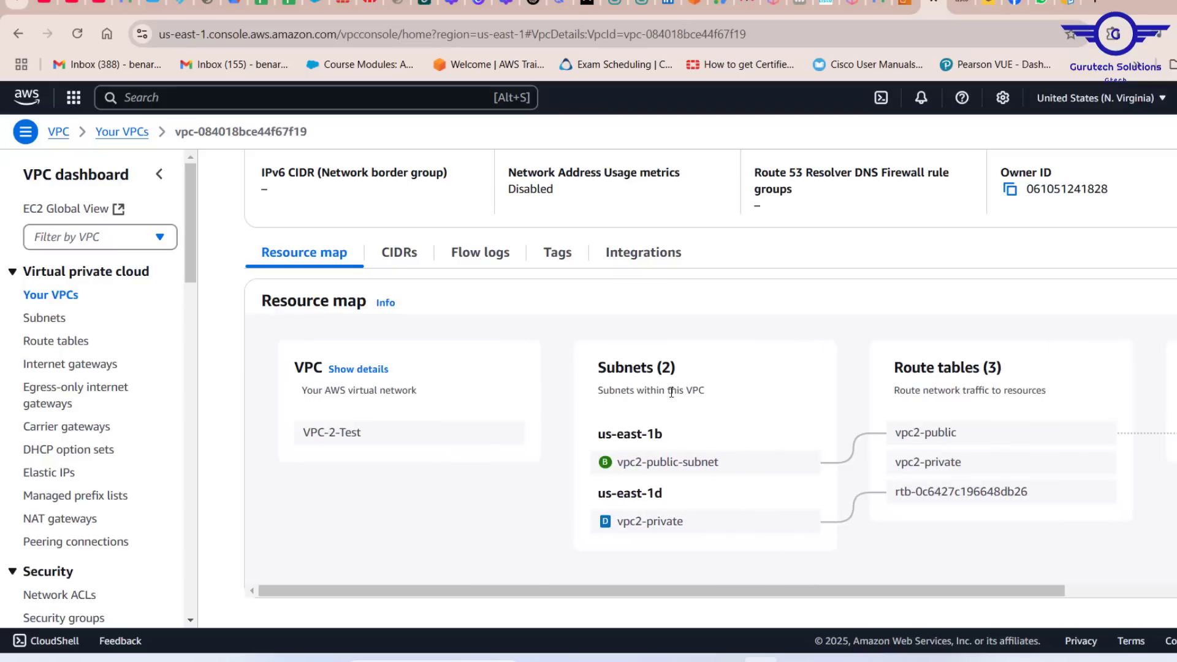
pyautogui.hscroll(1, 671, 392)
pyautogui.hscroll(3, 671, 392)
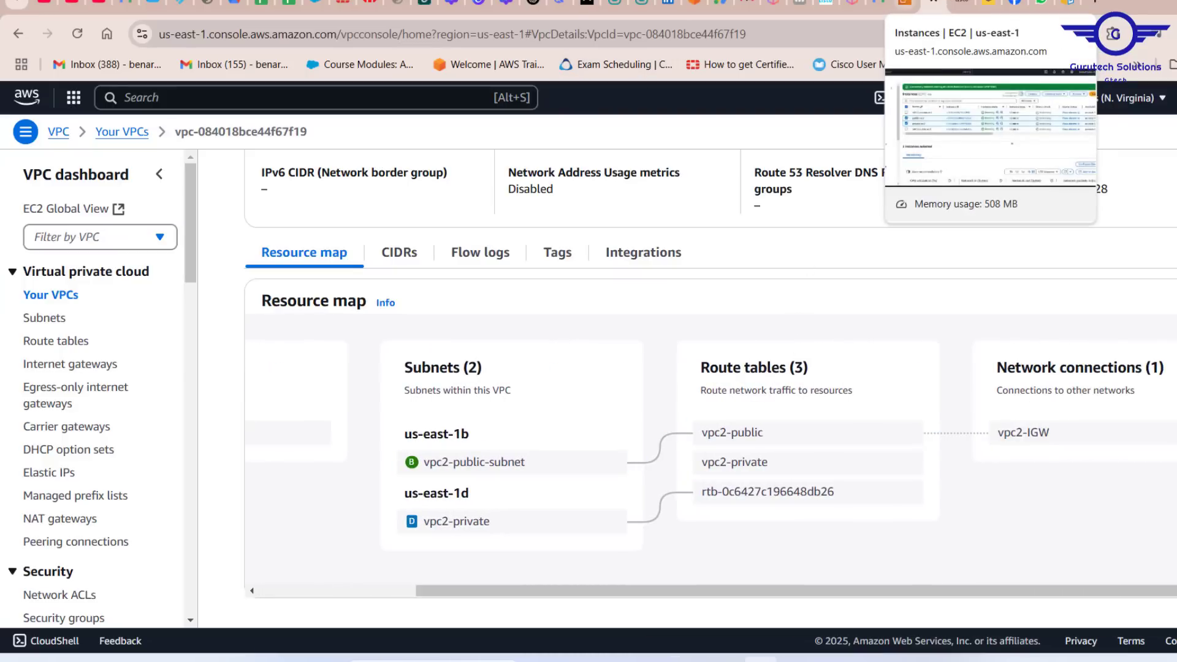
# - Refresh the EC2 instances list and deselect public-ec2 and private-ec2
pyautogui.click(901, 7)
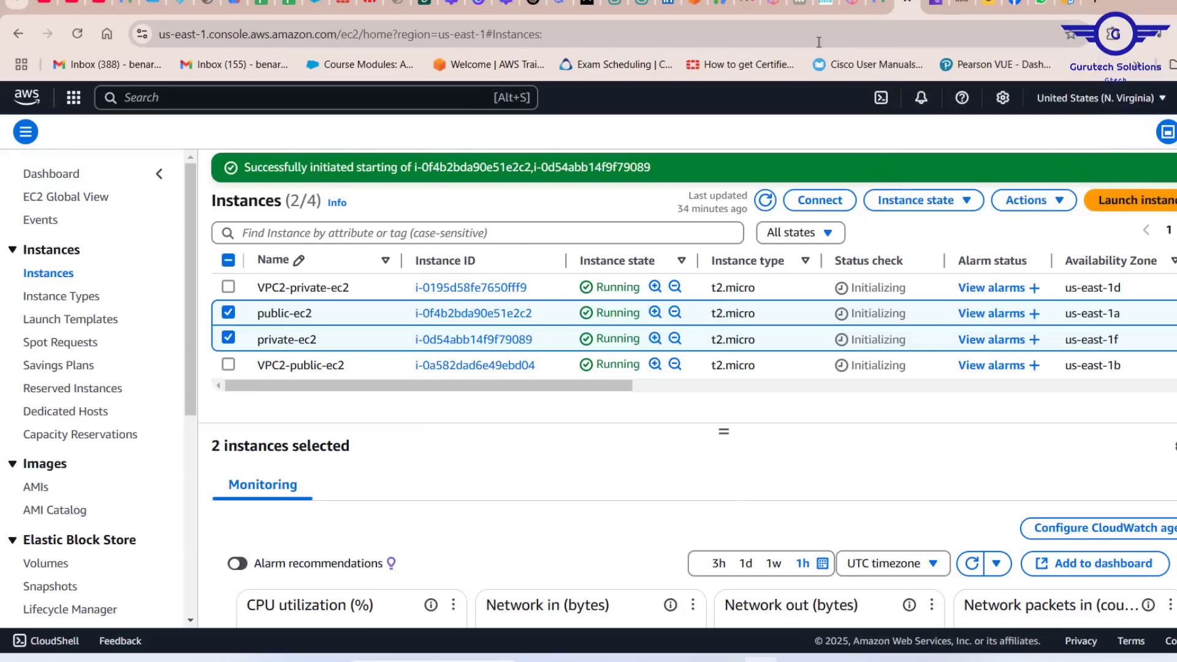
pyautogui.click(764, 201)
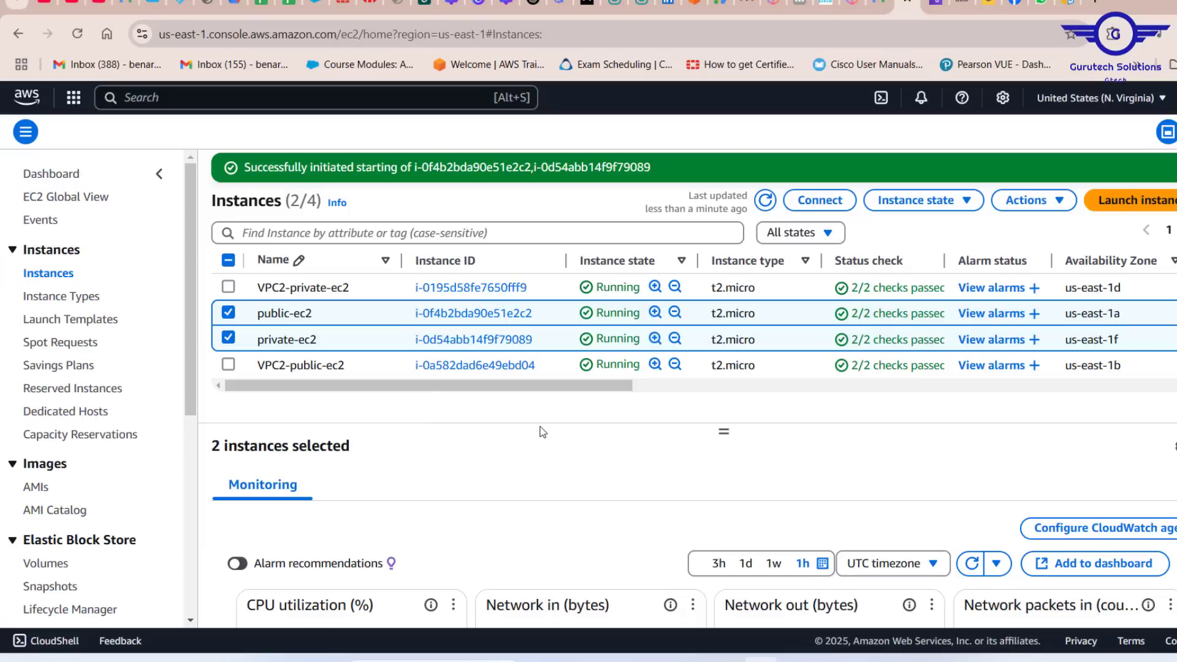
pyautogui.click(227, 313)
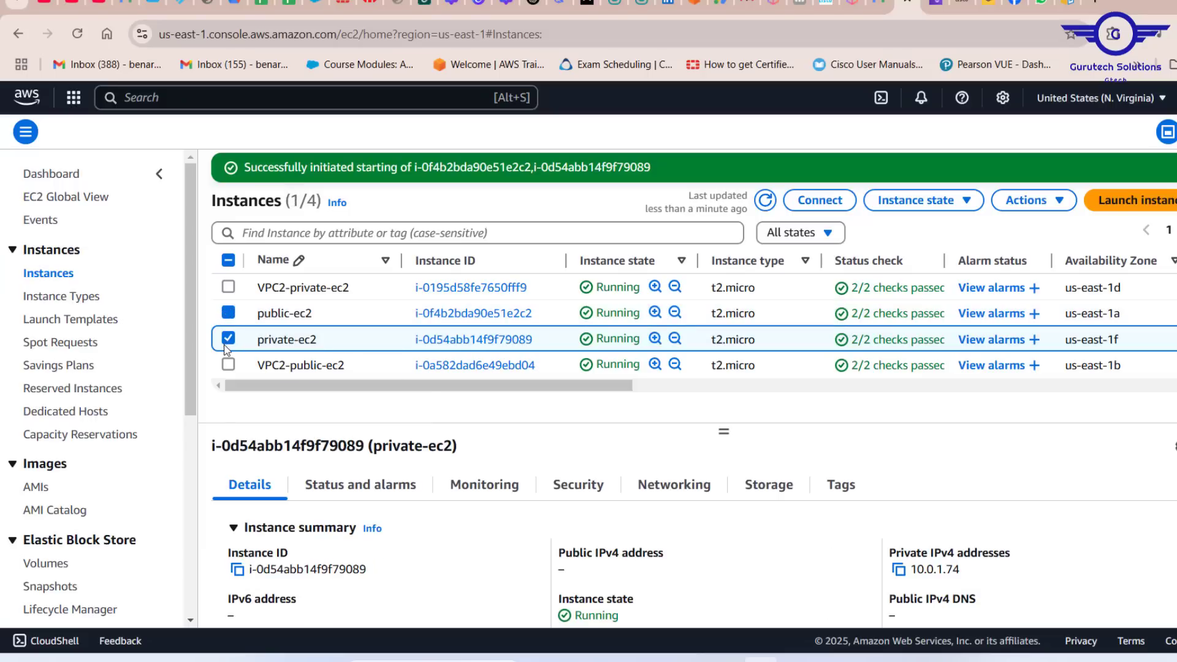
pyautogui.click(228, 338)
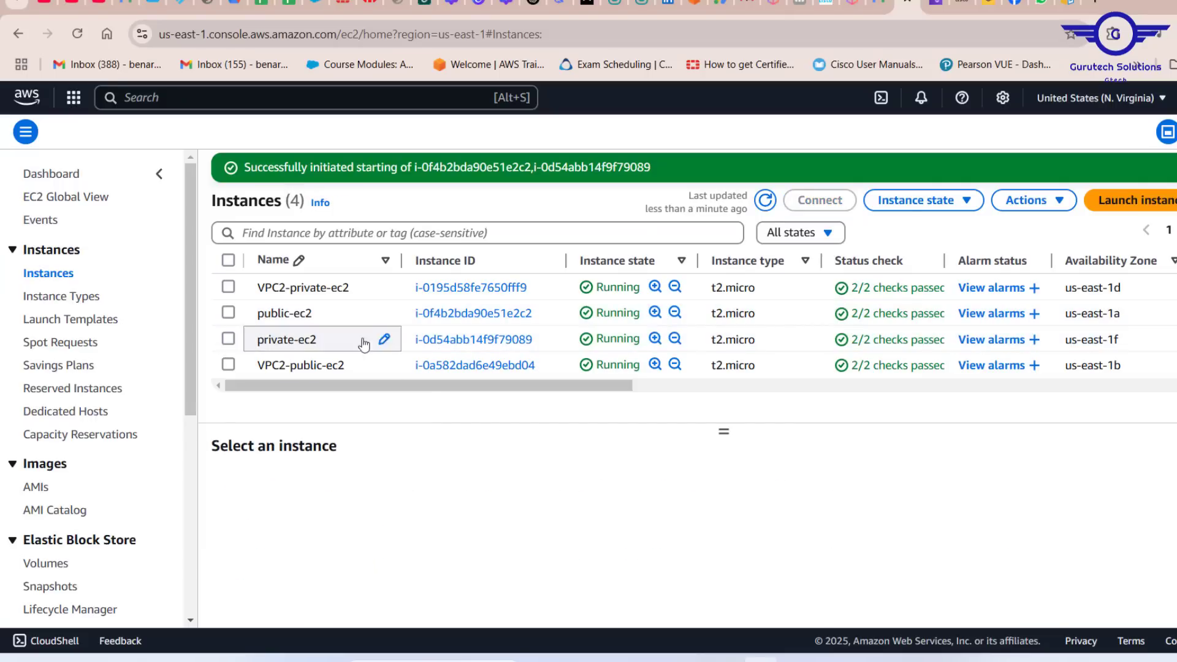
# - Compare the instances of each VPC by selecting the VPC2 pair, clearing it, and selecting public-ec2 and private-ec2
pyautogui.click(229, 287)
pyautogui.click(224, 365)
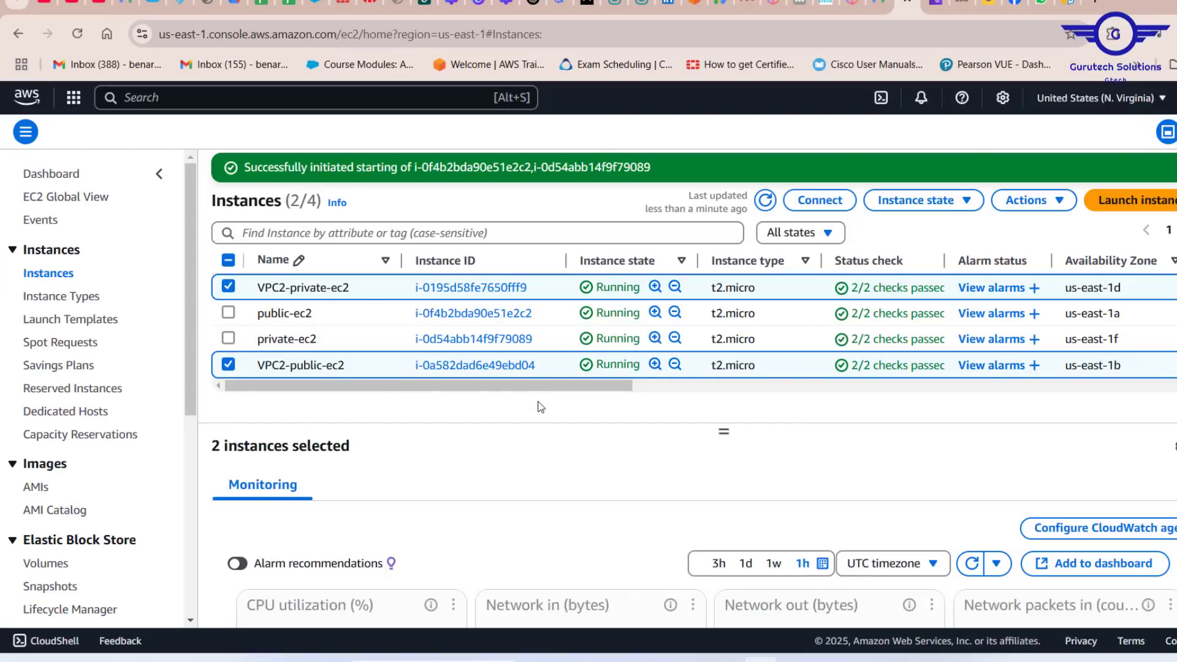
pyautogui.click(228, 364)
pyautogui.click(230, 297)
pyautogui.click(228, 314)
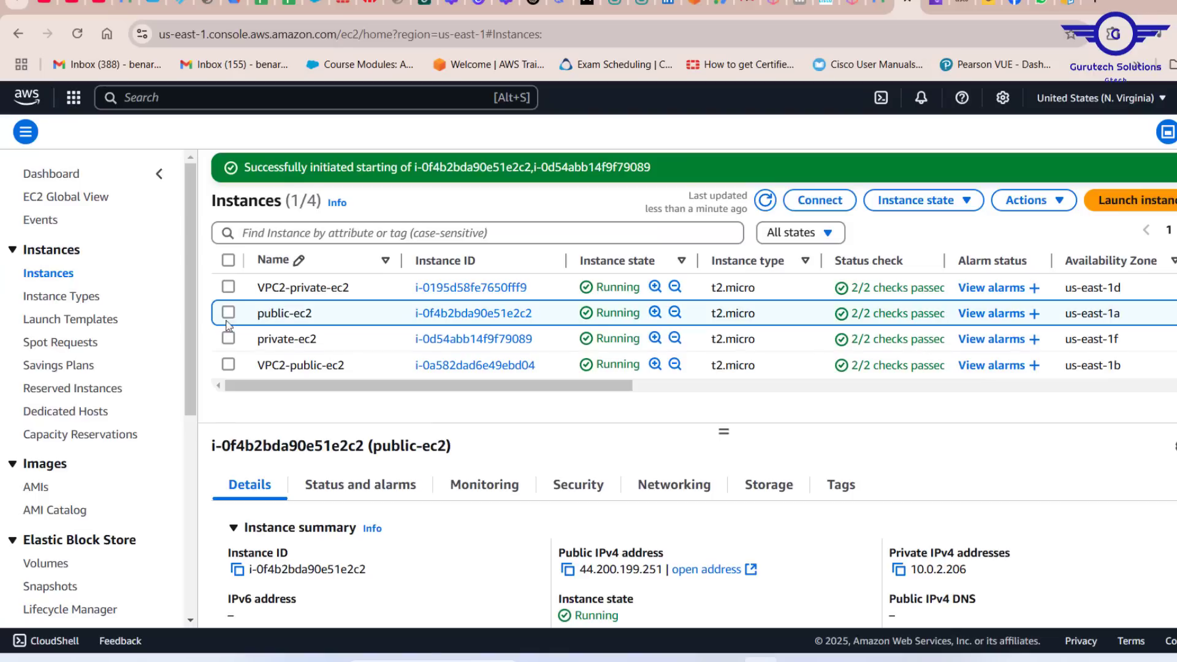
pyautogui.click(228, 339)
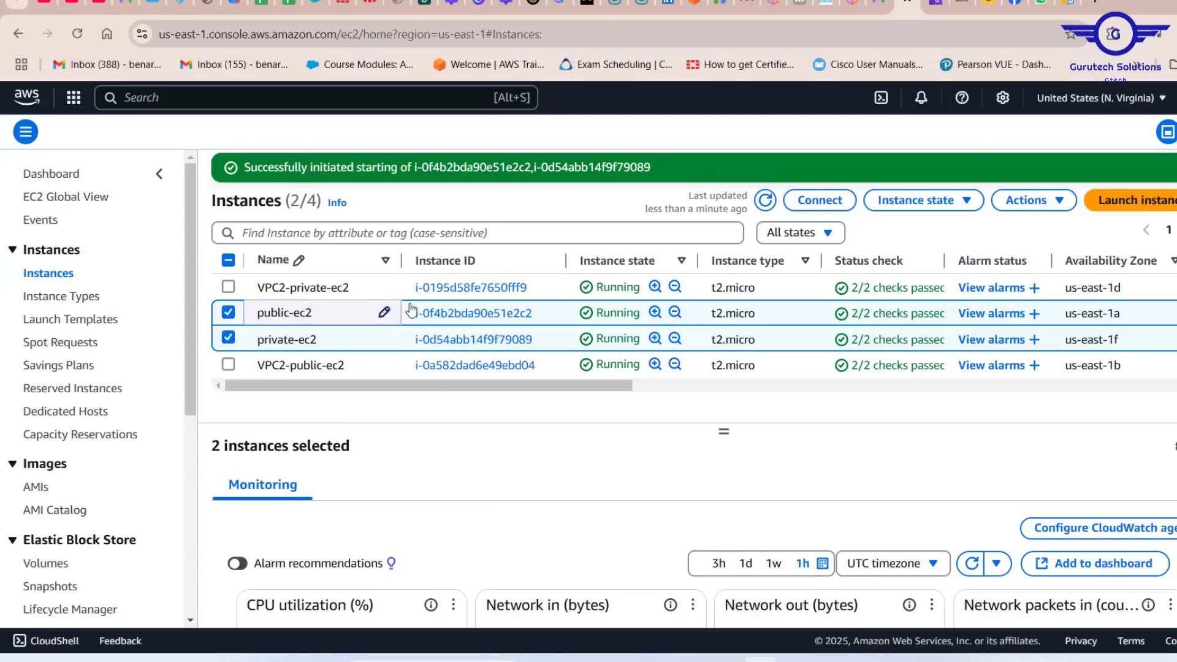
# - Connect to the public-ec2 instance alone through EC2 Instance Connect, keeping the username ubuntu
pyautogui.click(227, 342)
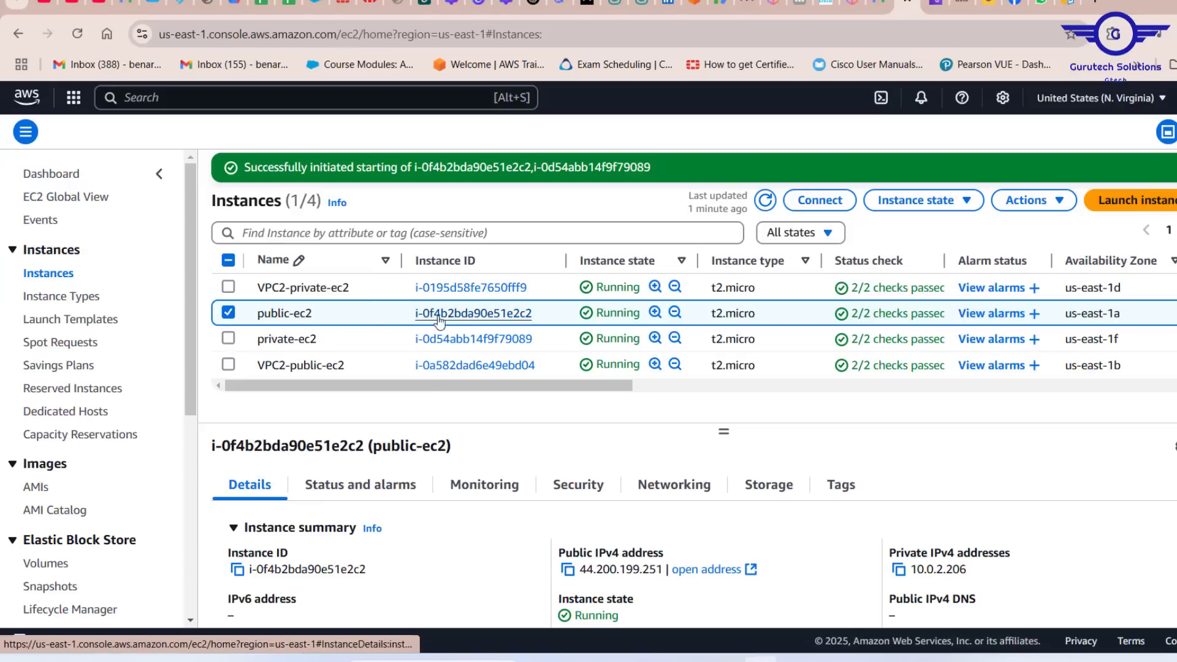
pyautogui.click(817, 201)
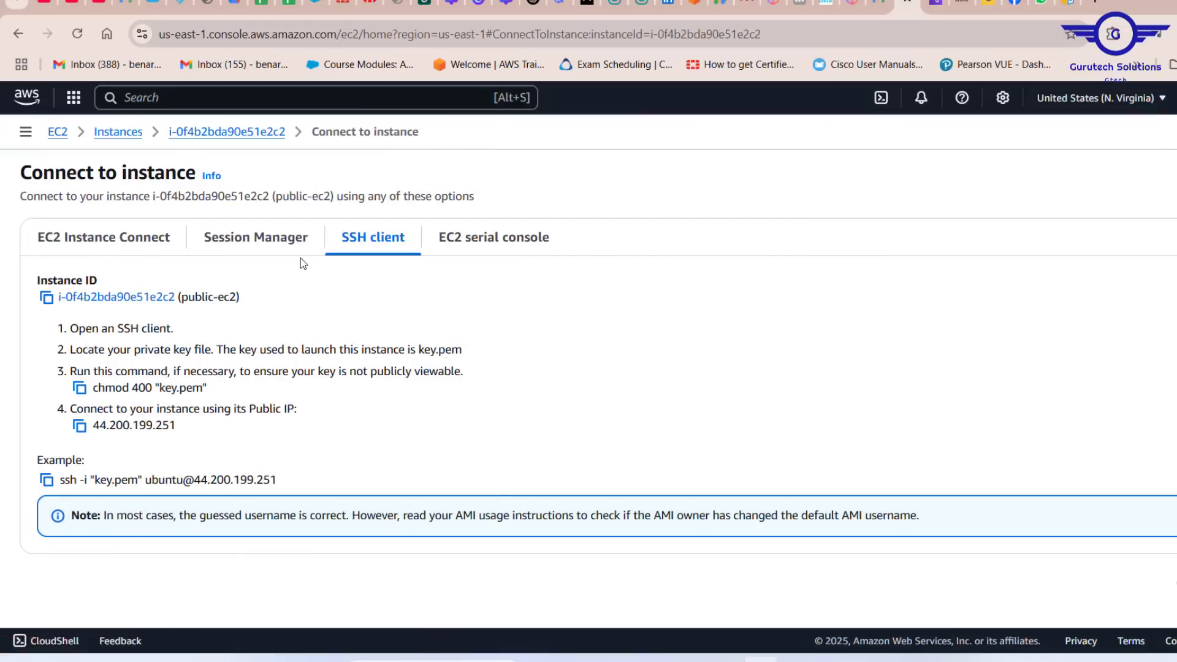
pyautogui.click(99, 242)
pyautogui.scroll(-5, 620, 463)
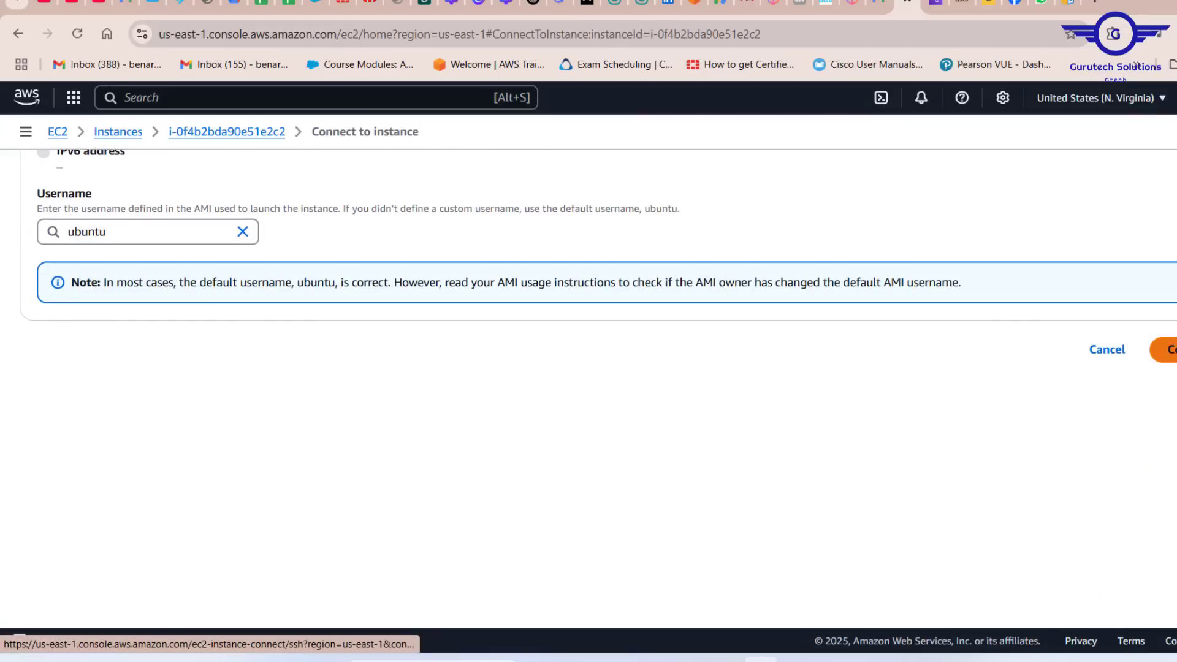
pyautogui.click(1164, 350)
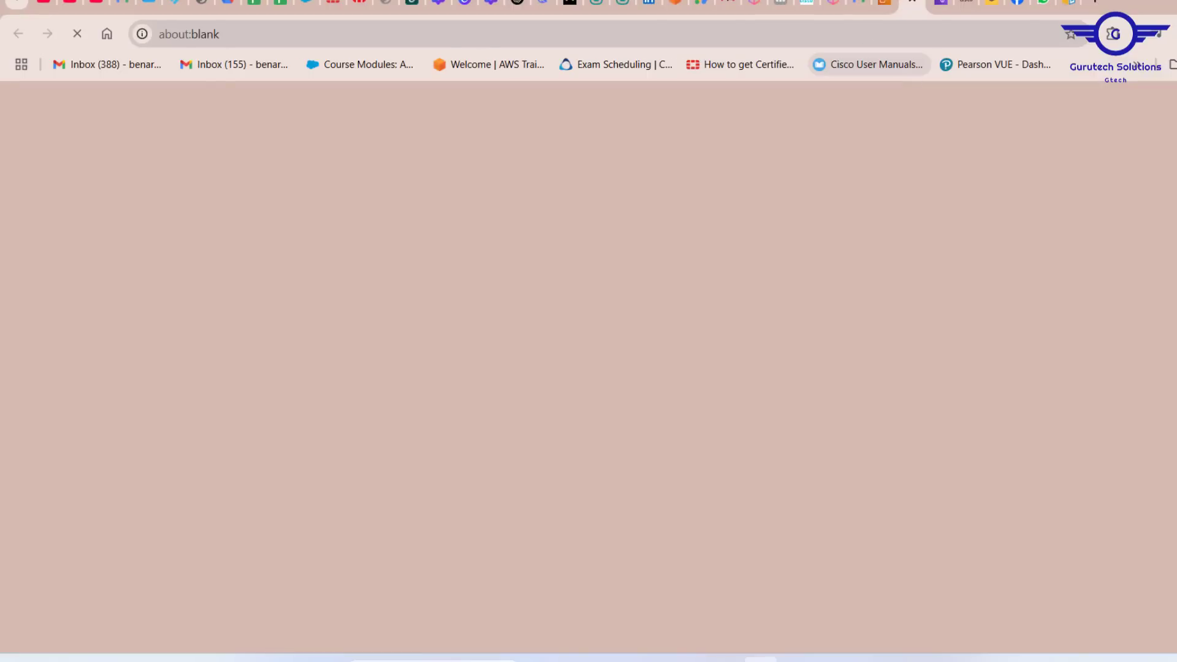
# - Connect to the VPC2-public-ec2 instance through EC2 Instance Connect, keeping the username ubuntu
pyautogui.click(882, 6)
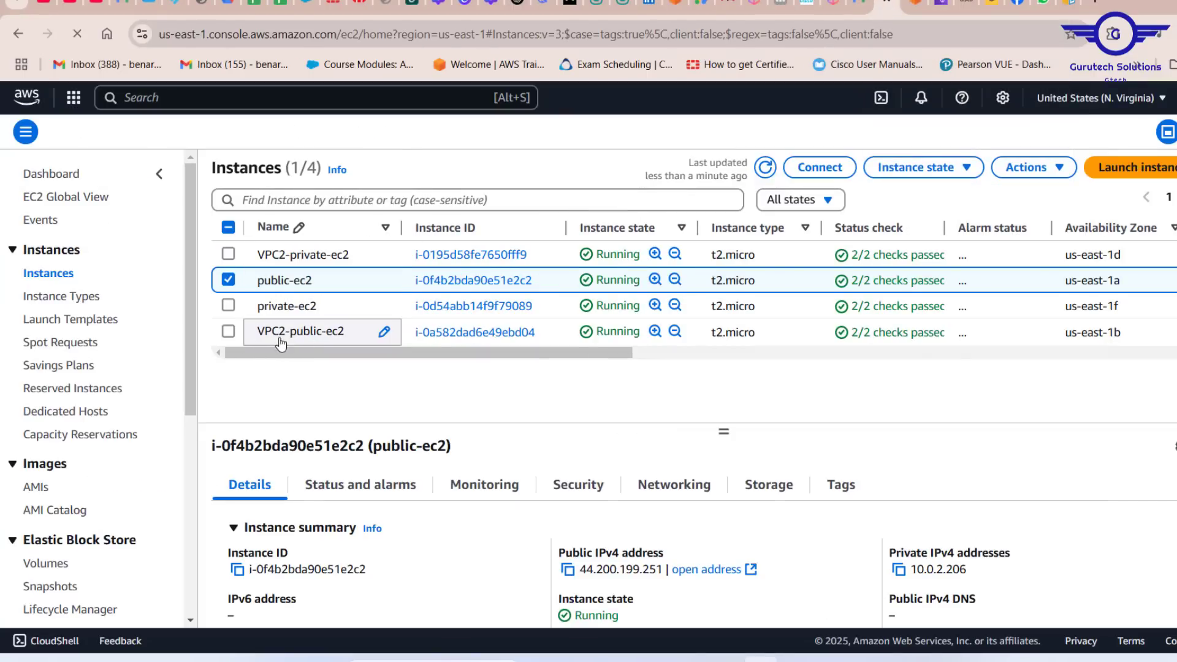
pyautogui.click(227, 283)
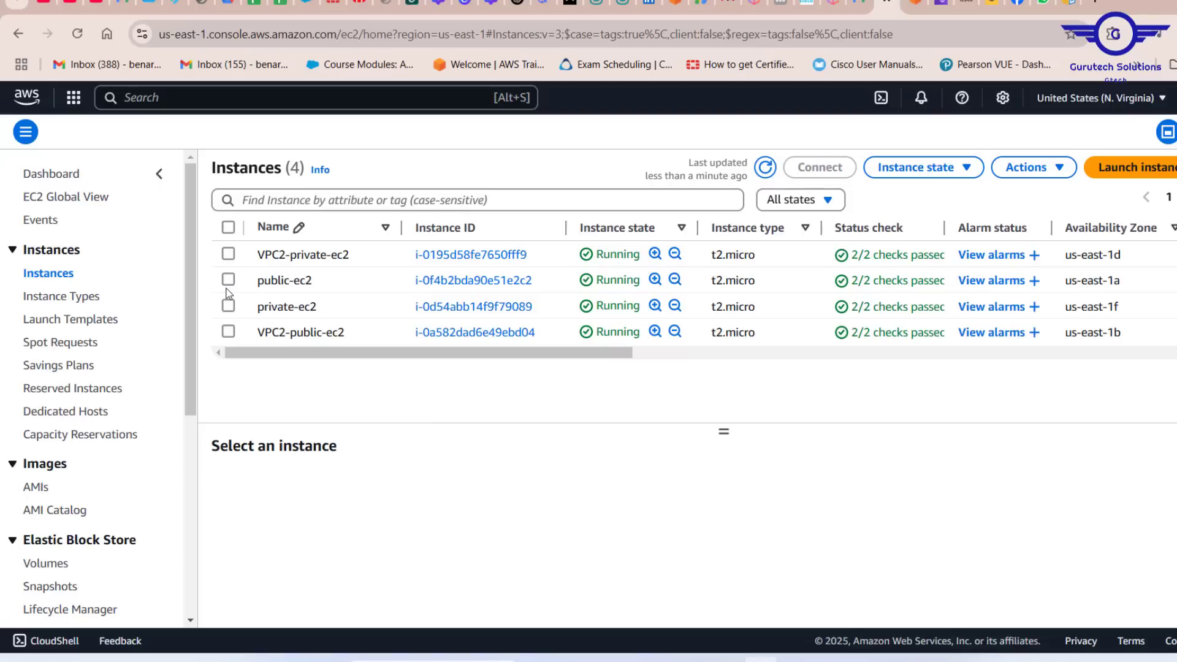
pyautogui.click(228, 333)
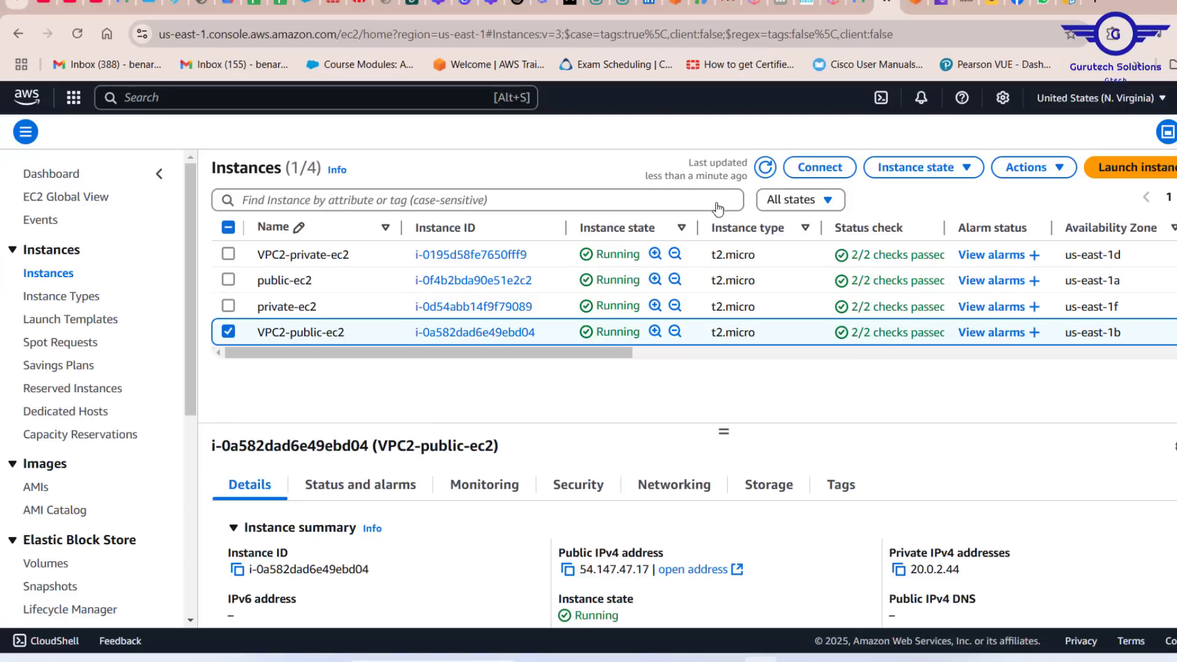
pyautogui.click(809, 172)
pyautogui.scroll(-3, 780, 570)
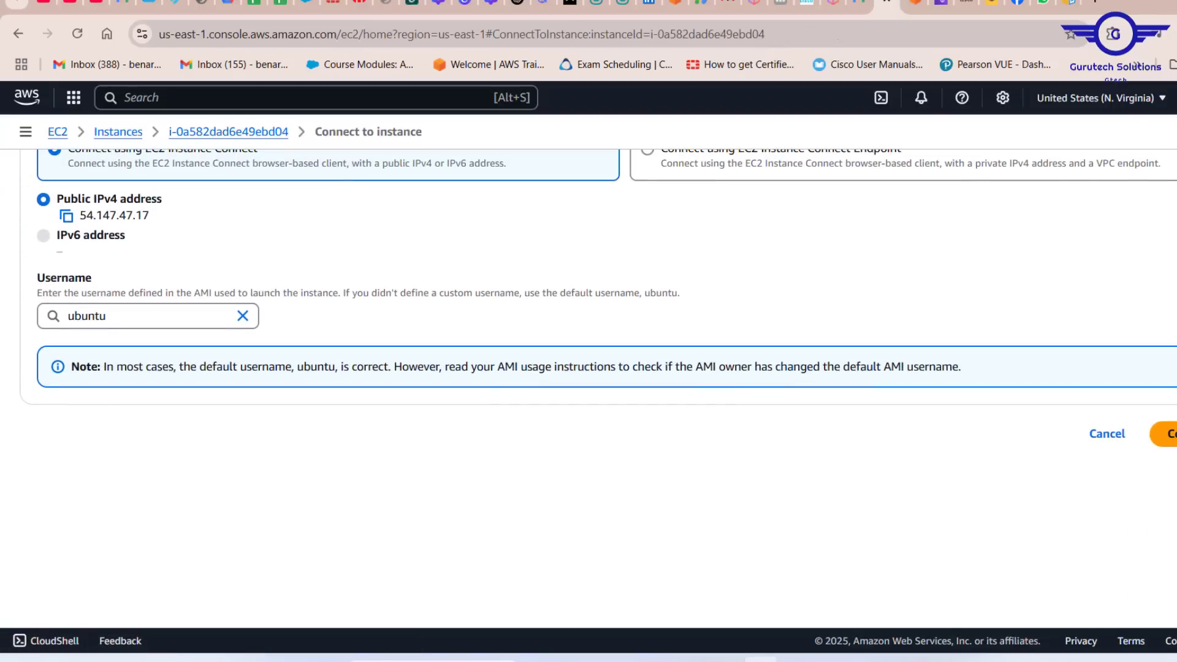
pyautogui.click(1169, 434)
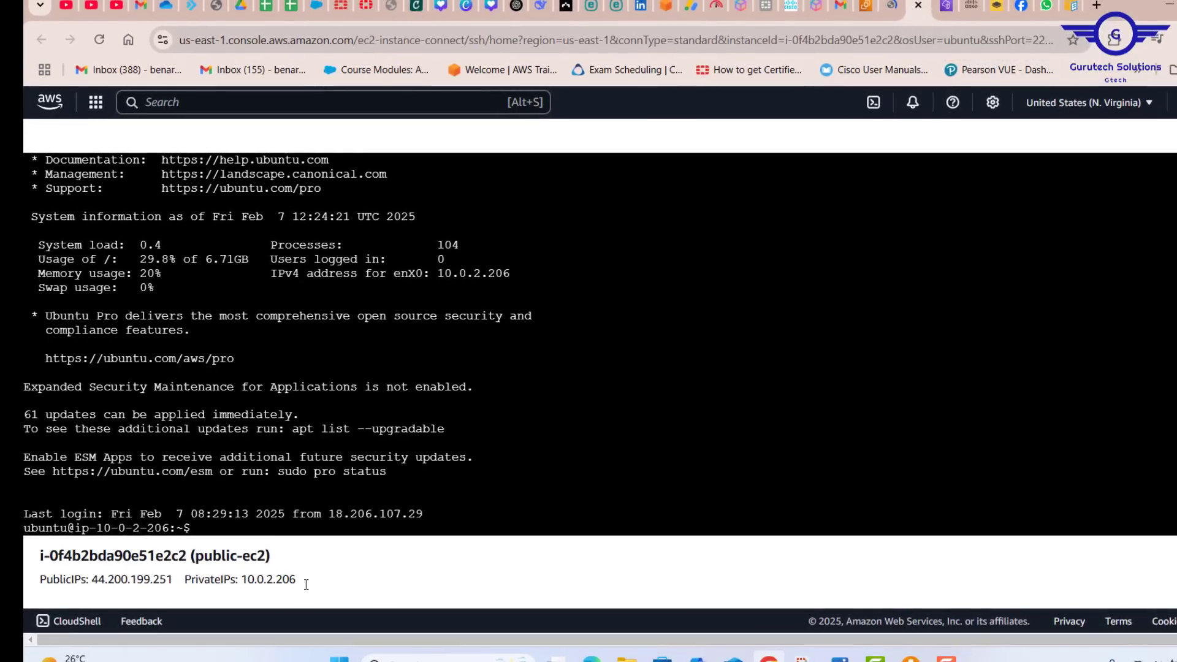
# - Check the private IP addresses and instance names in the public-ec2 and VPC2-public-ec2 terminal sessions
pyautogui.moveTo(306, 581); pyautogui.dragTo(244, 581)
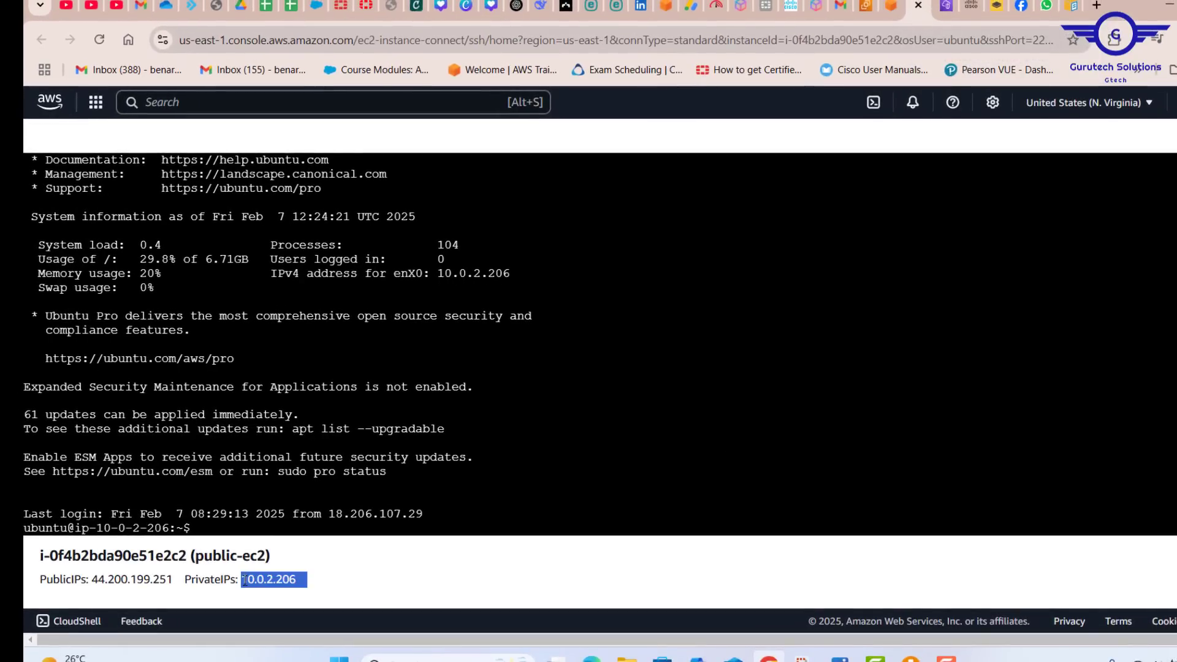
pyautogui.click(893, 7)
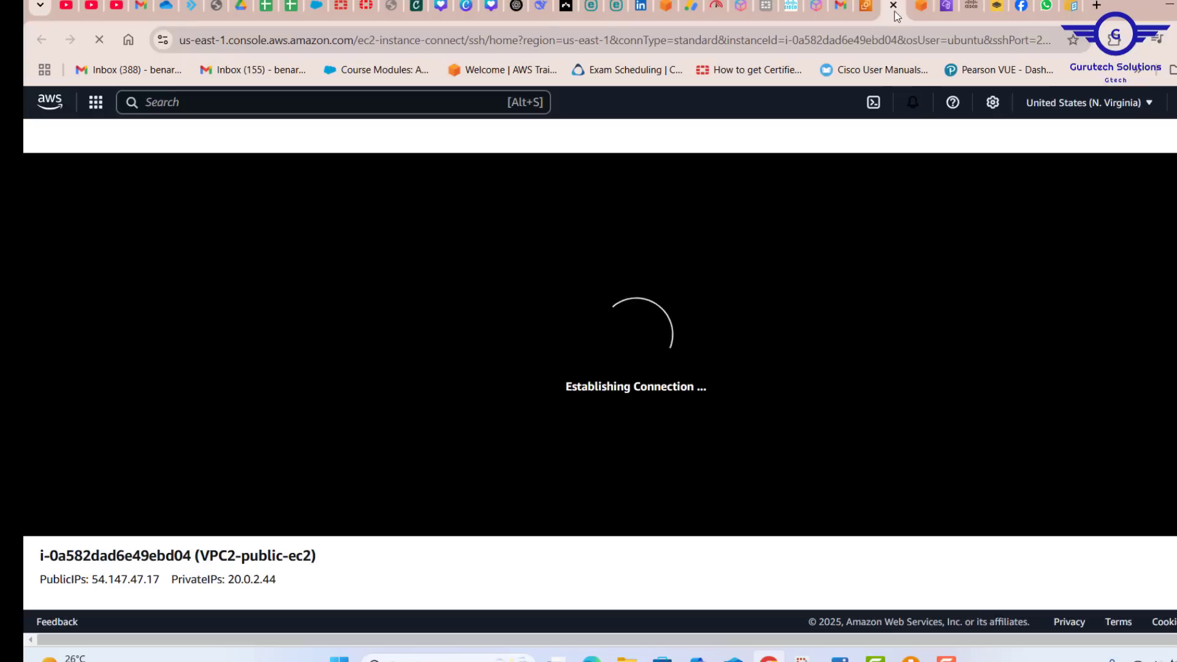
pyautogui.moveTo(279, 582); pyautogui.dragTo(230, 578)
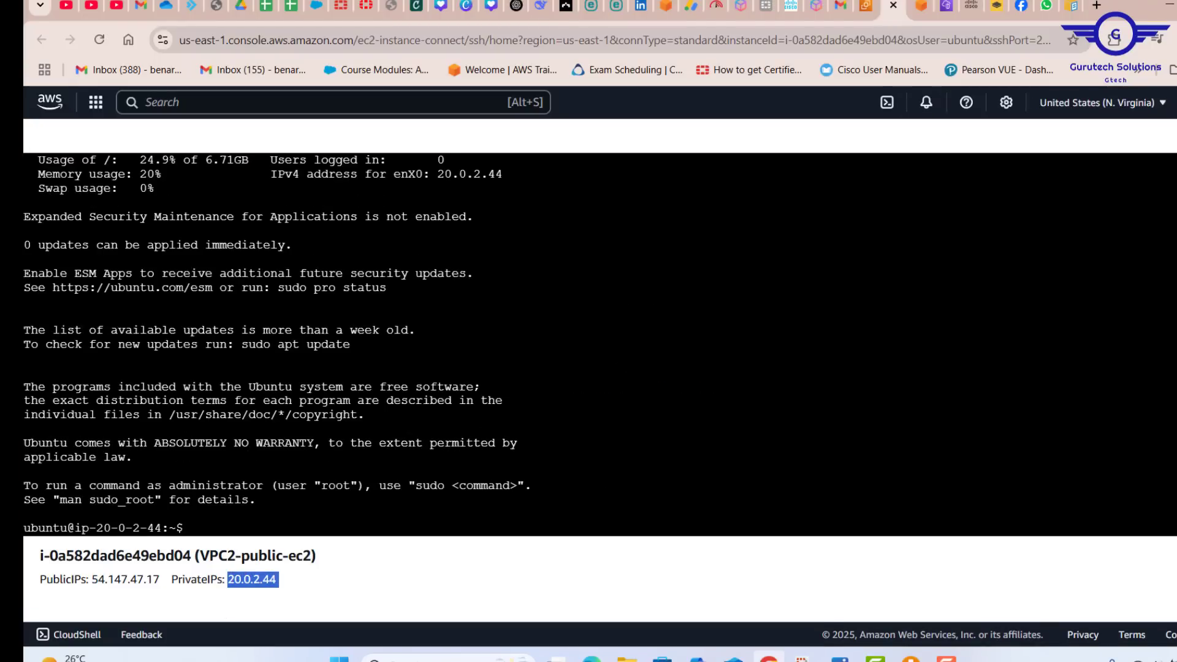
pyautogui.click(918, 16)
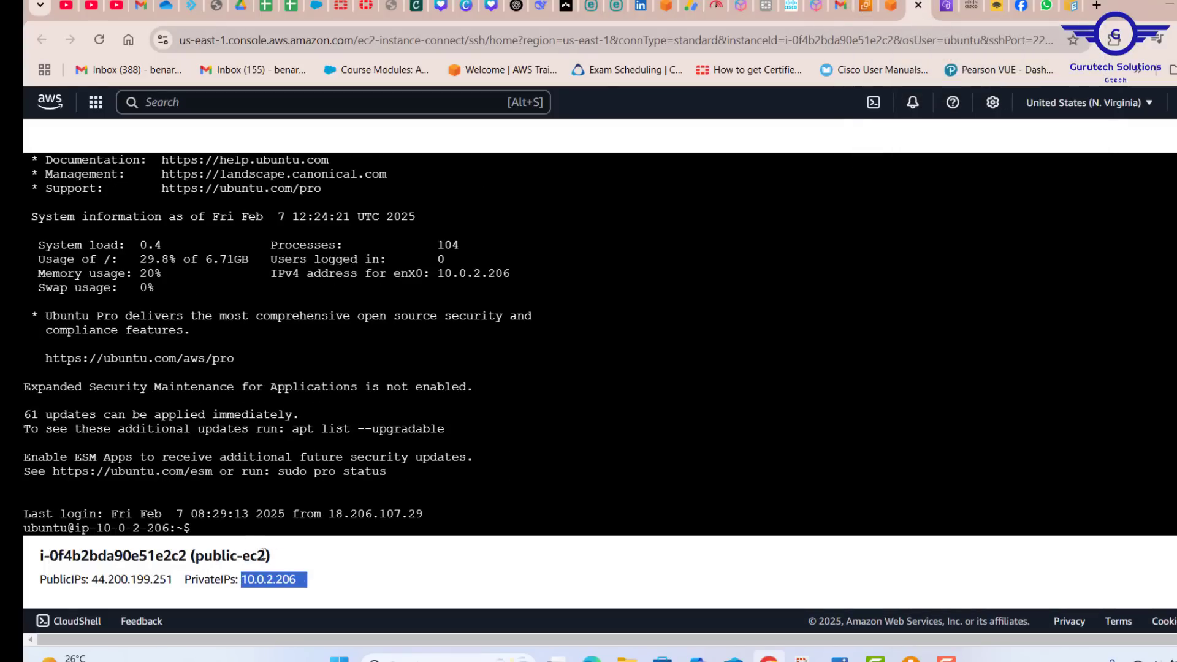
pyautogui.moveTo(265, 555); pyautogui.dragTo(197, 556)
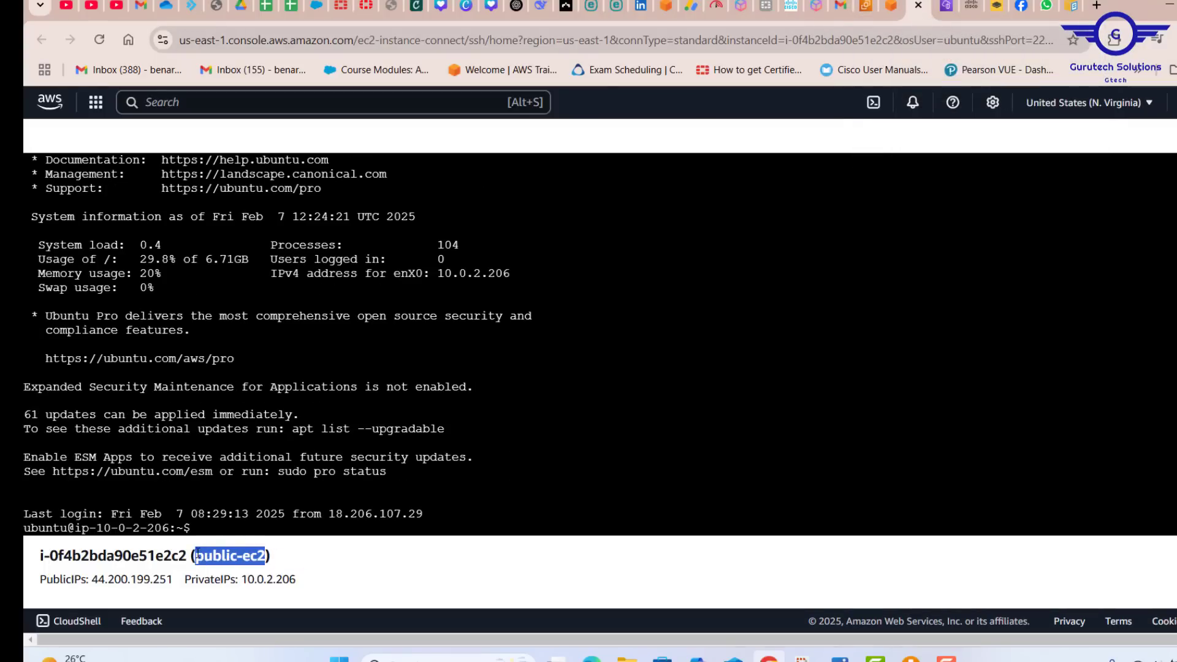
# - Clear the VPC2-public-ec2 selection in the instances list, then open private-ec2 and copy its private IPv4 address
pyautogui.click(866, 9)
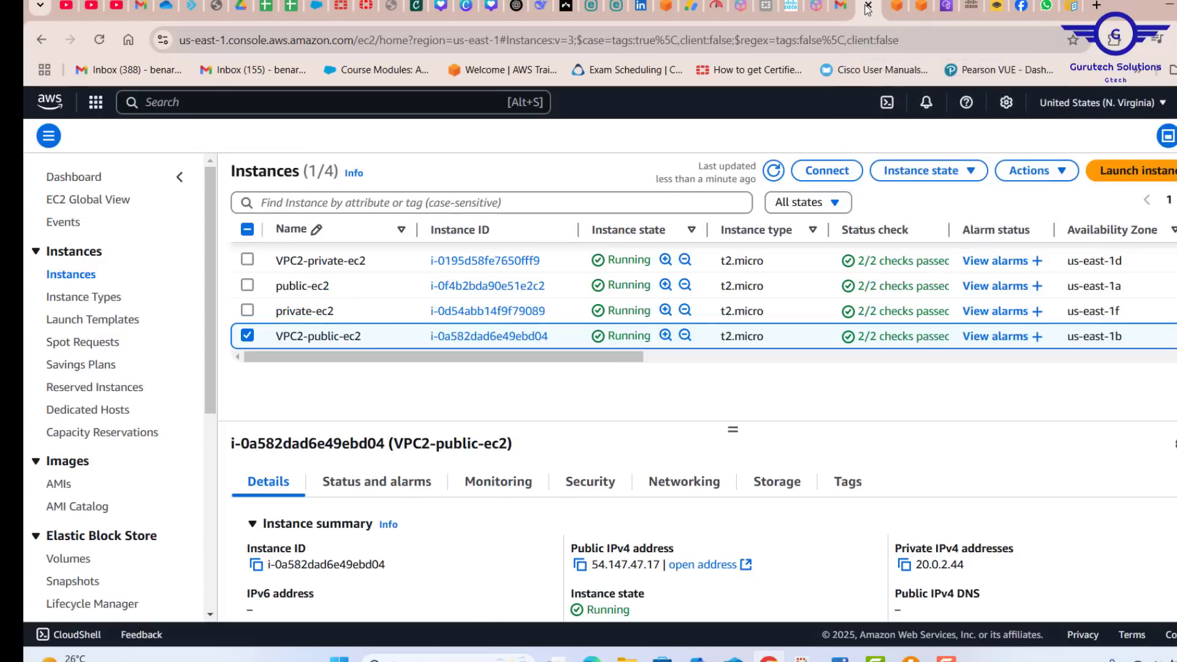
pyautogui.click(258, 337)
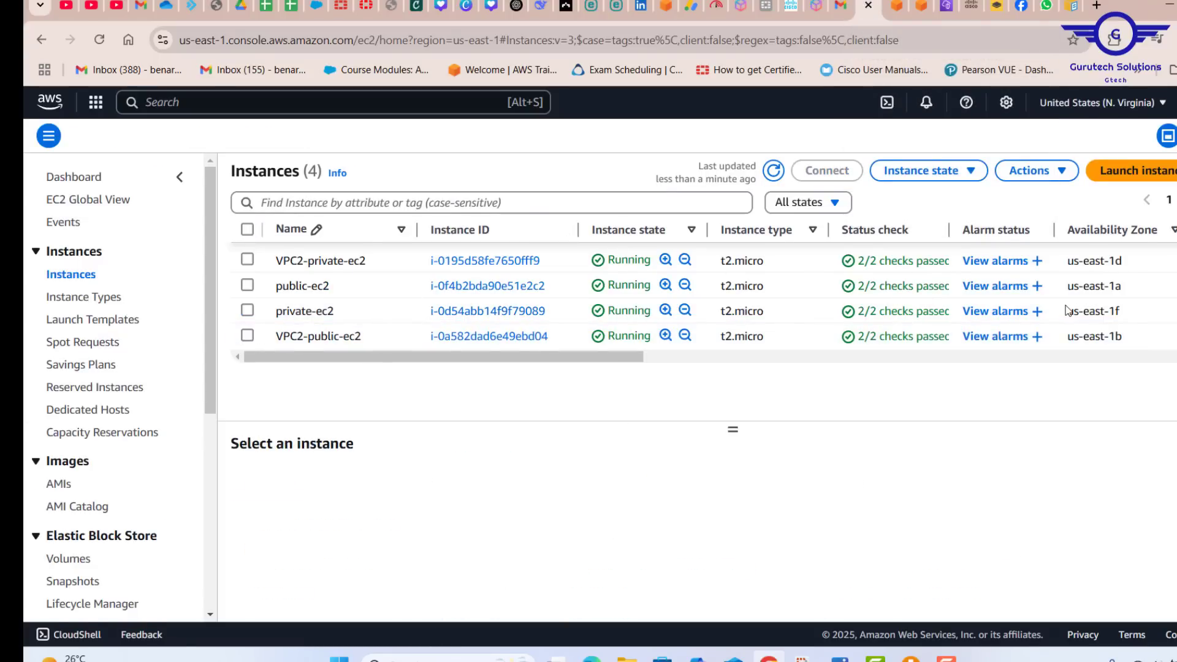
pyautogui.hscroll(10, 1067, 311)
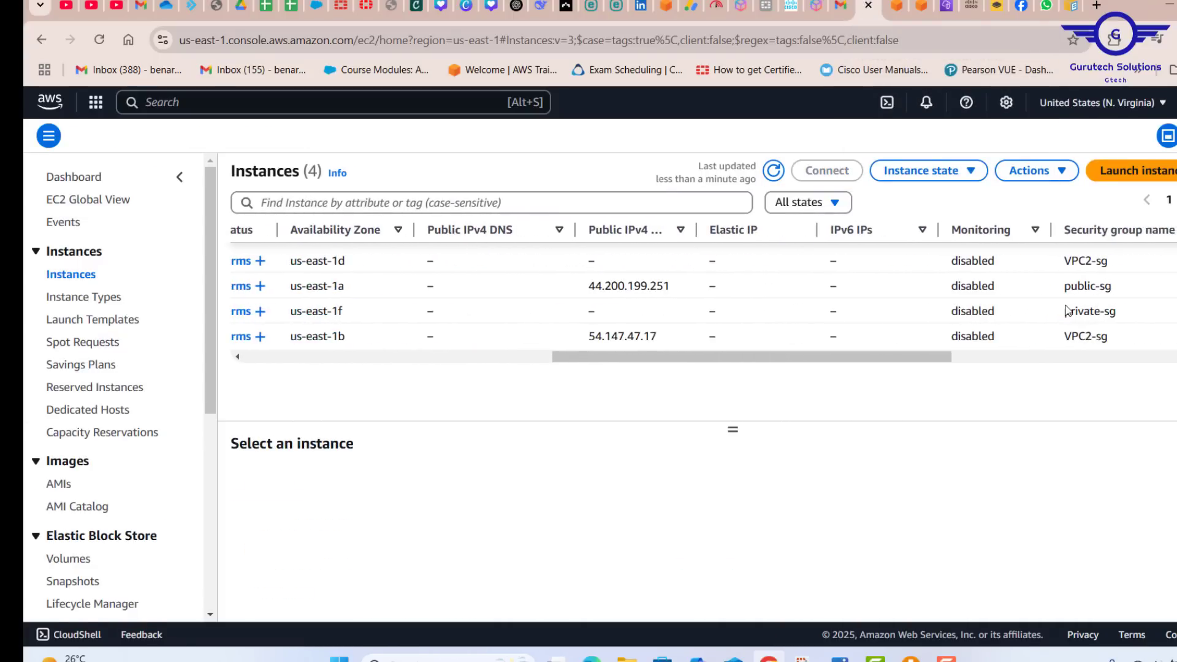
pyautogui.hscroll(10, 1067, 311)
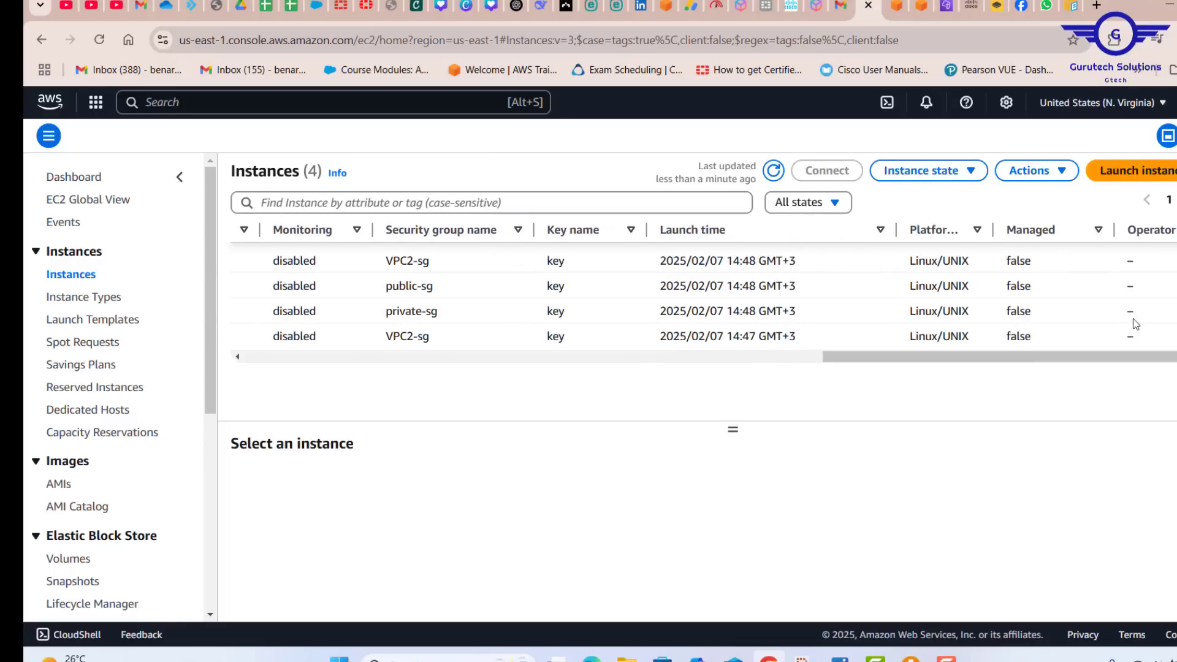
pyautogui.hscroll(-20, 1134, 319)
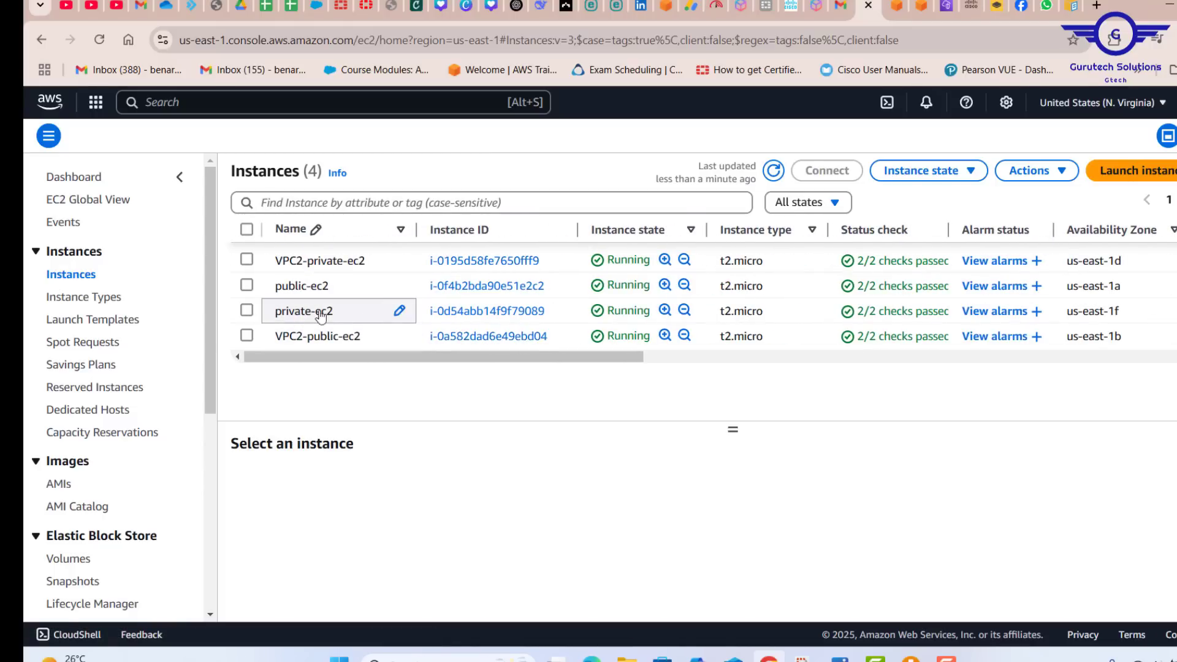
pyautogui.click(494, 311)
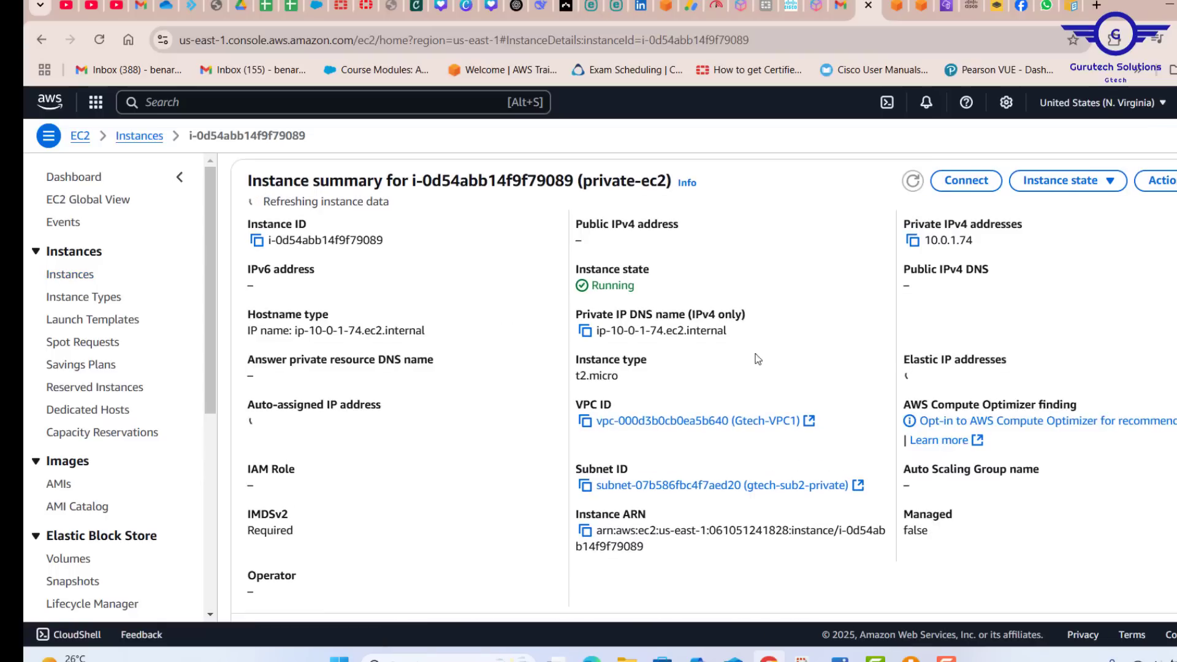
pyautogui.click(914, 244)
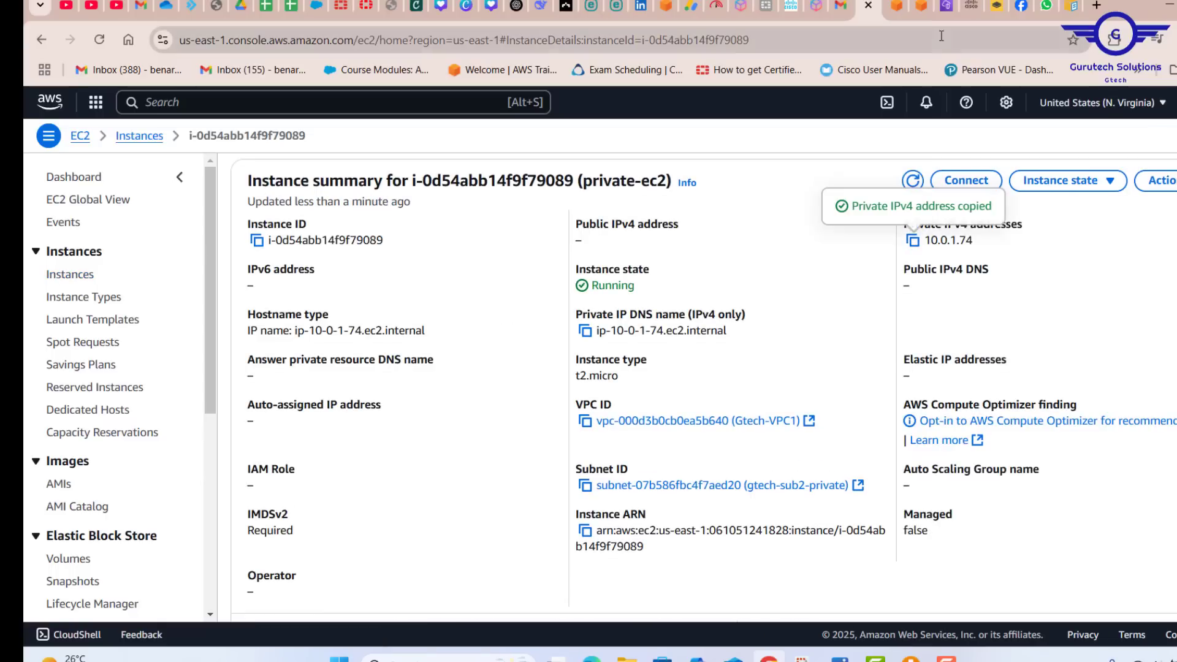
# - Ping private-ec2 at 10.0.1.74 from the public-ec2 terminal session and stop the ping after a few replies
pyautogui.click(927, 17)
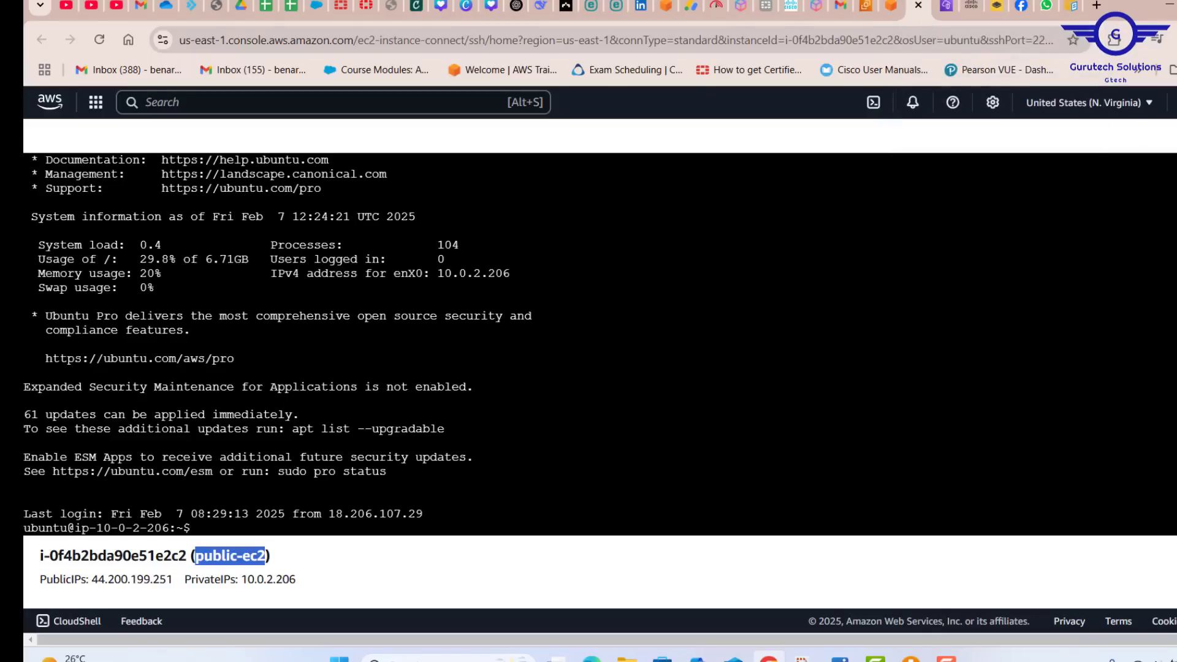
pyautogui.click(201, 528)
pyautogui.write('ping')
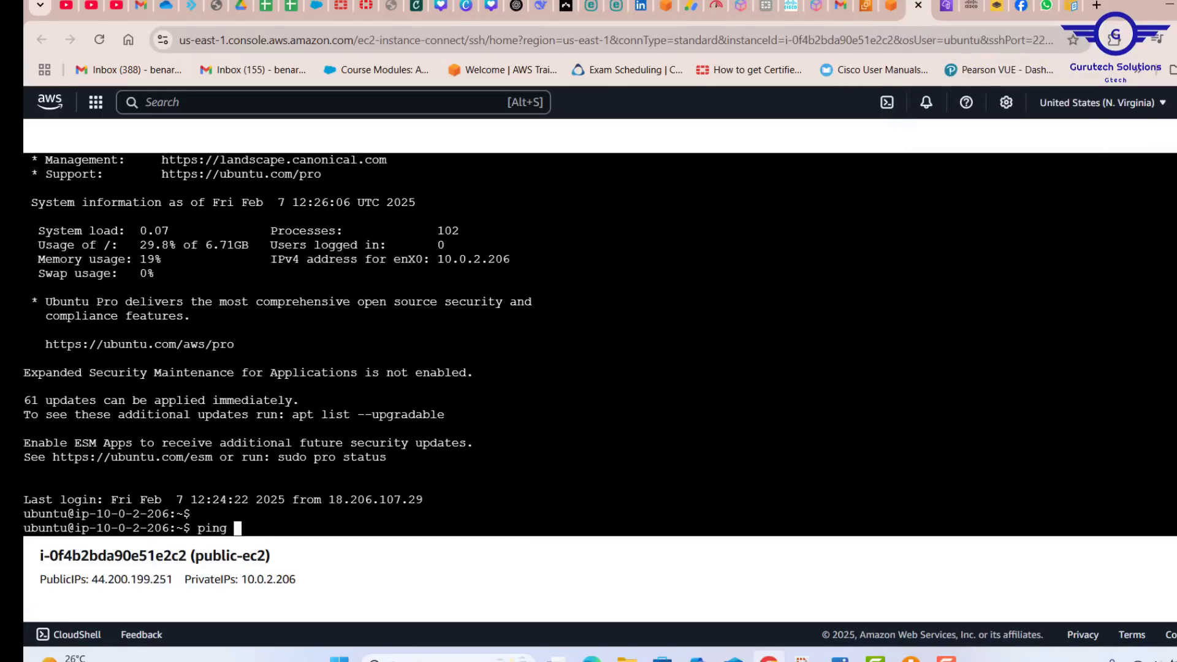
pyautogui.rightClick(512, 161)
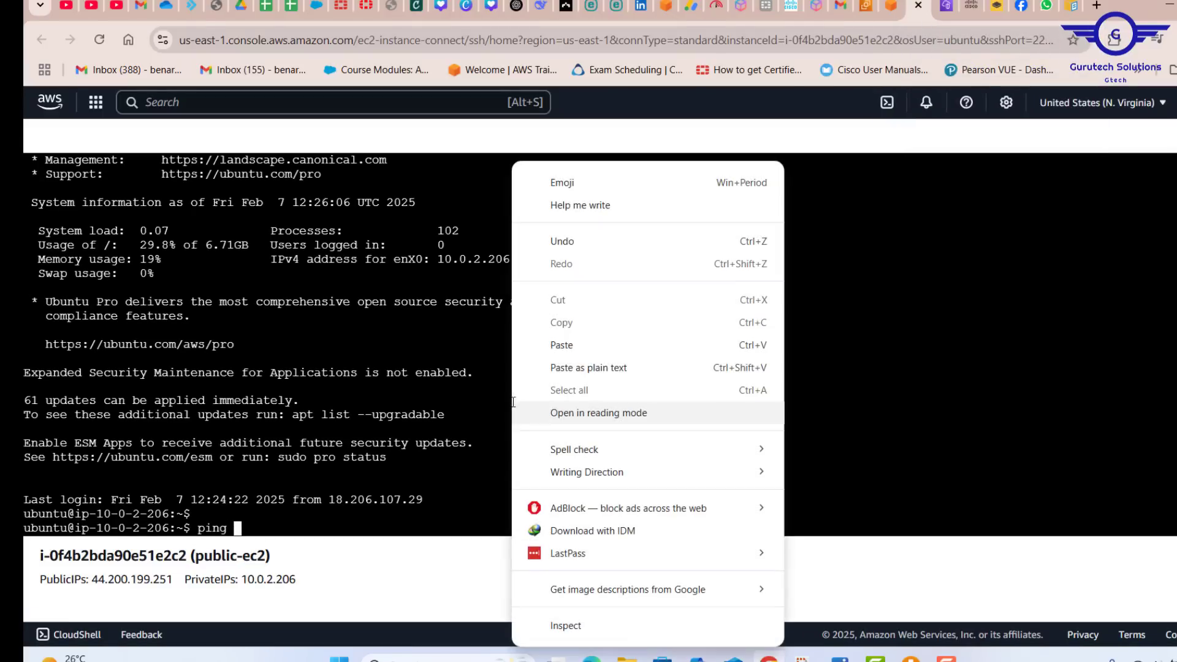
pyautogui.click(573, 343)
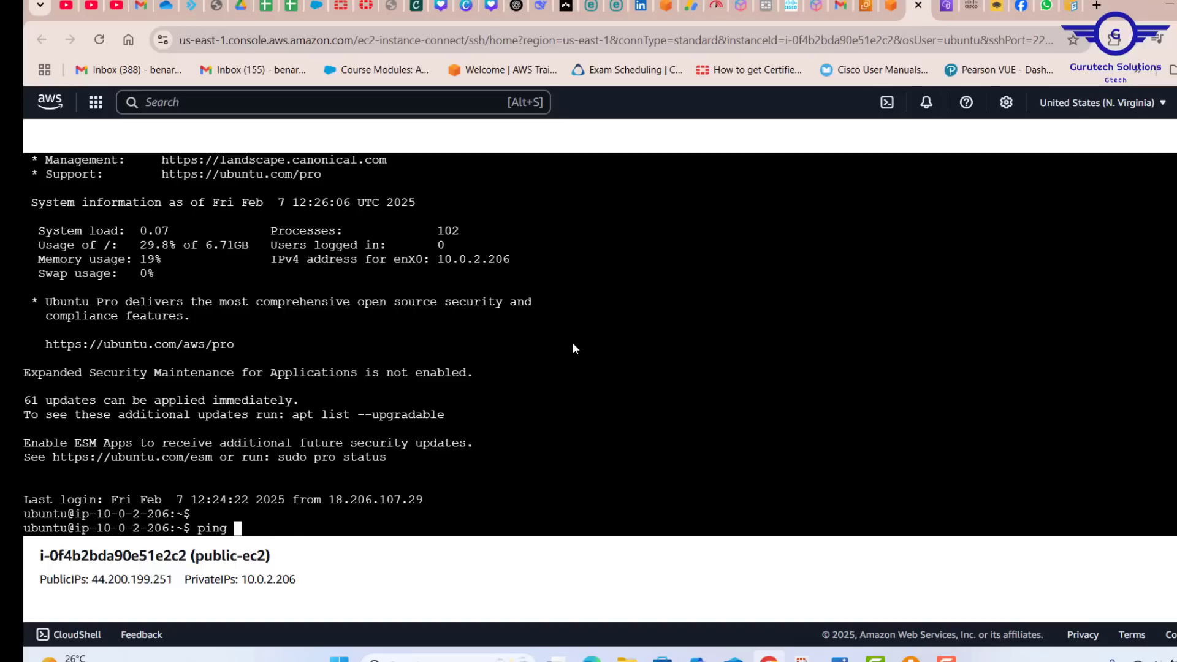
pyautogui.press('Return')
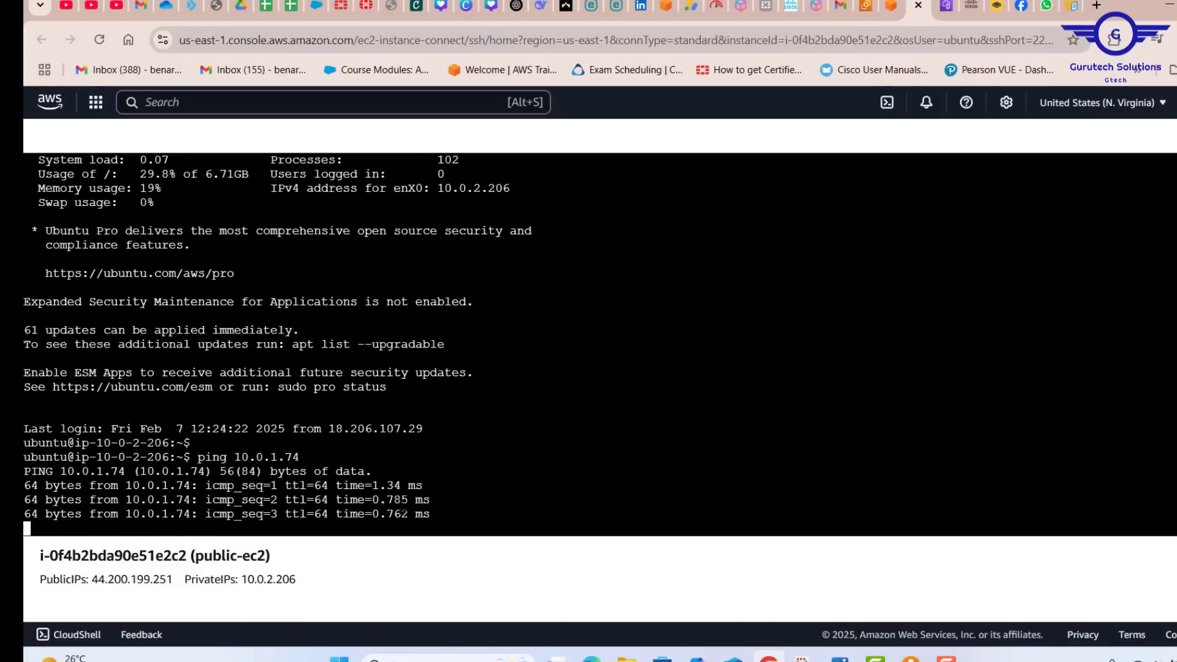
pyautogui.hotkey('ctrl', 'c')
# - Return to the instances list, open the VPC2-private-ec2 instance and copy its private IPv4 address
pyautogui.click(866, 7)
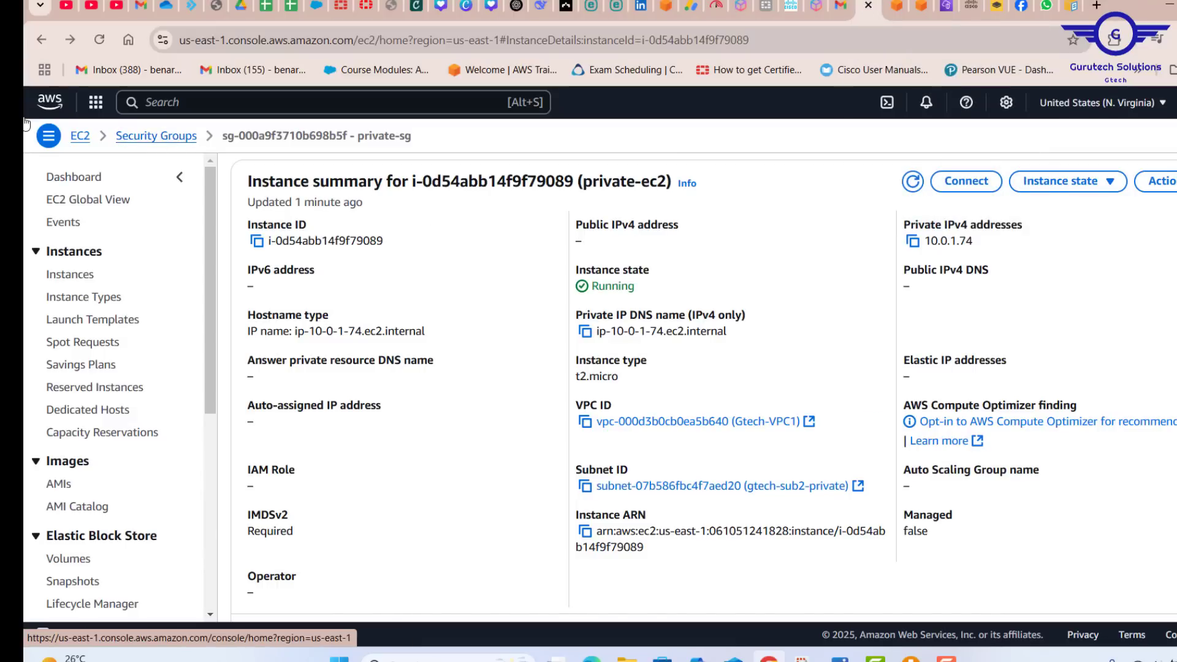
pyautogui.click(46, 49)
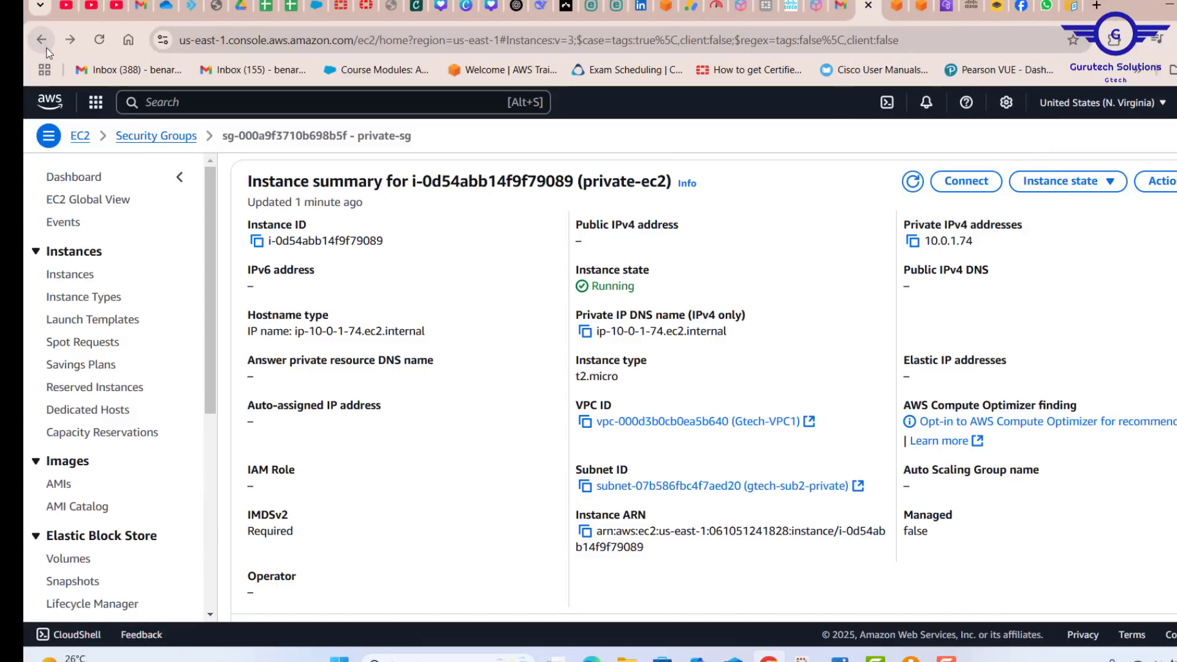
pyautogui.click(46, 49)
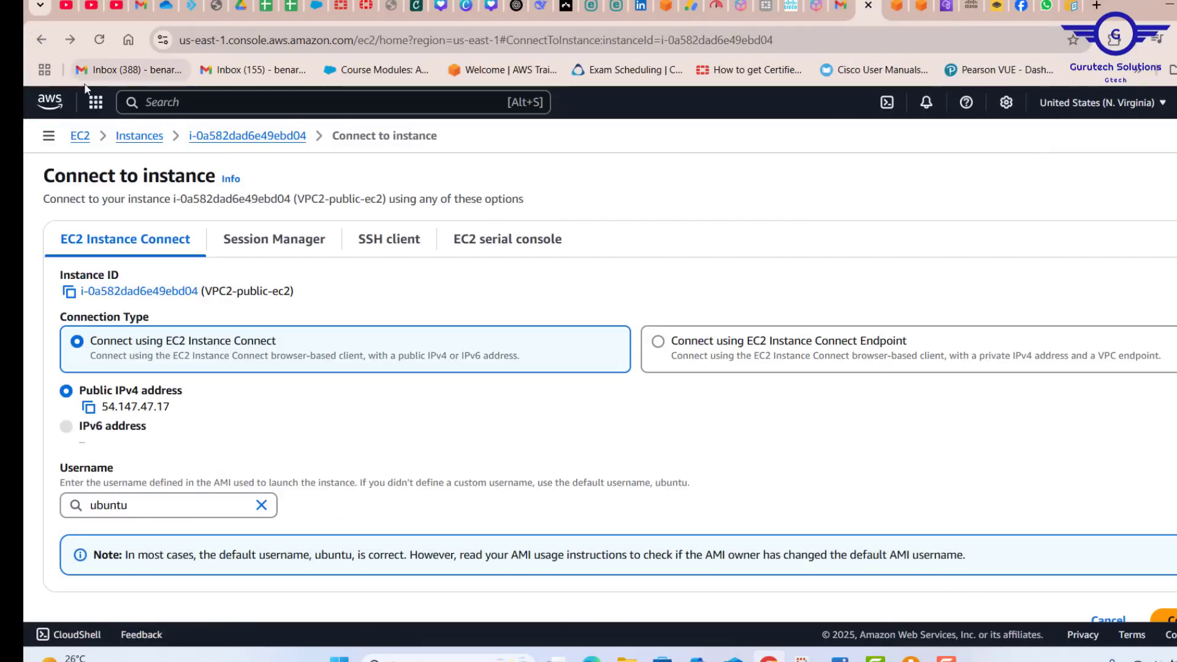
pyautogui.click(139, 139)
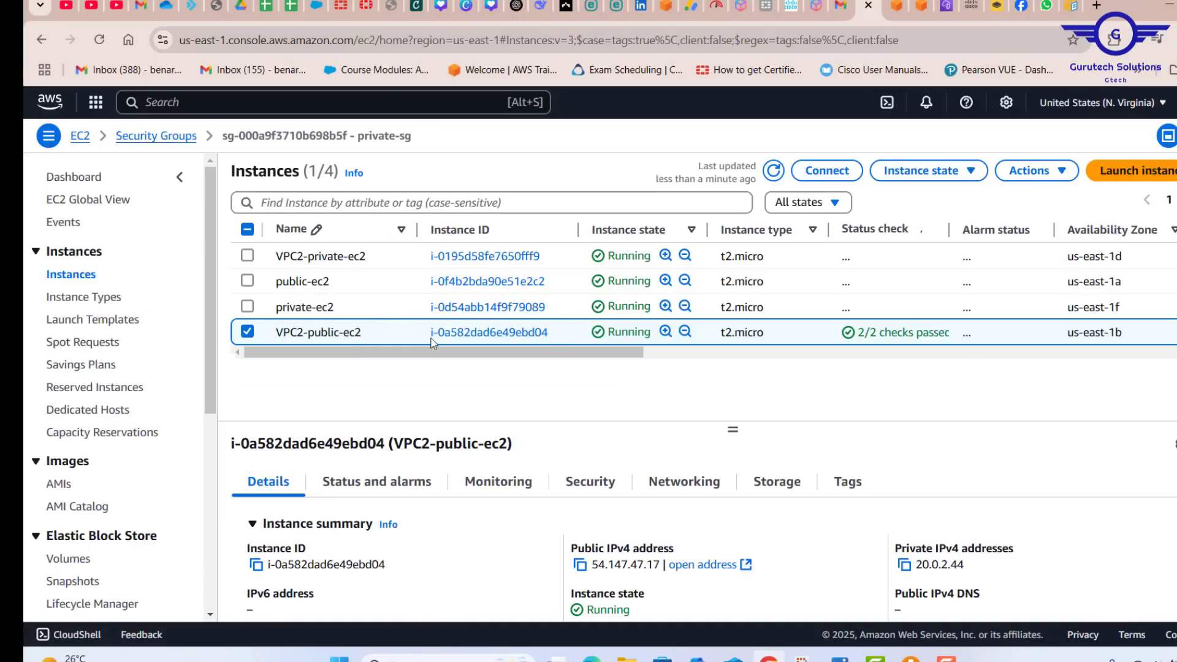
pyautogui.click(485, 257)
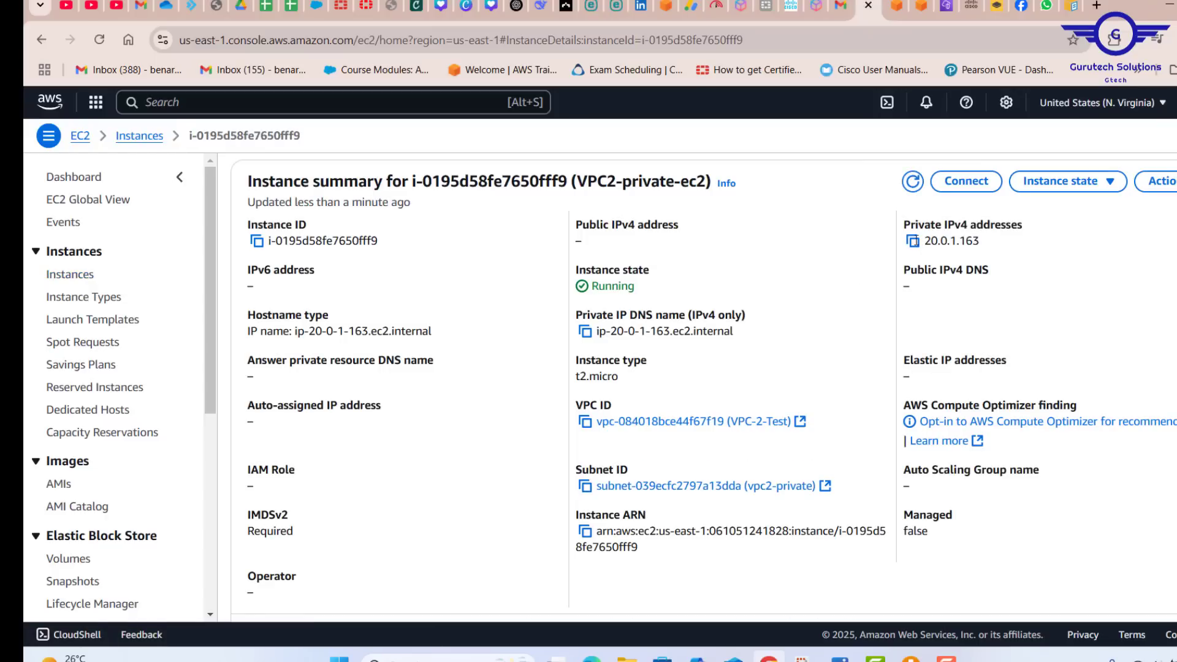
pyautogui.click(912, 240)
# - Start a ping to VPC2-private-ec2 at 20.0.1.163 from the public-ec2 terminal session, below a few blank prompt lines
pyautogui.click(924, 11)
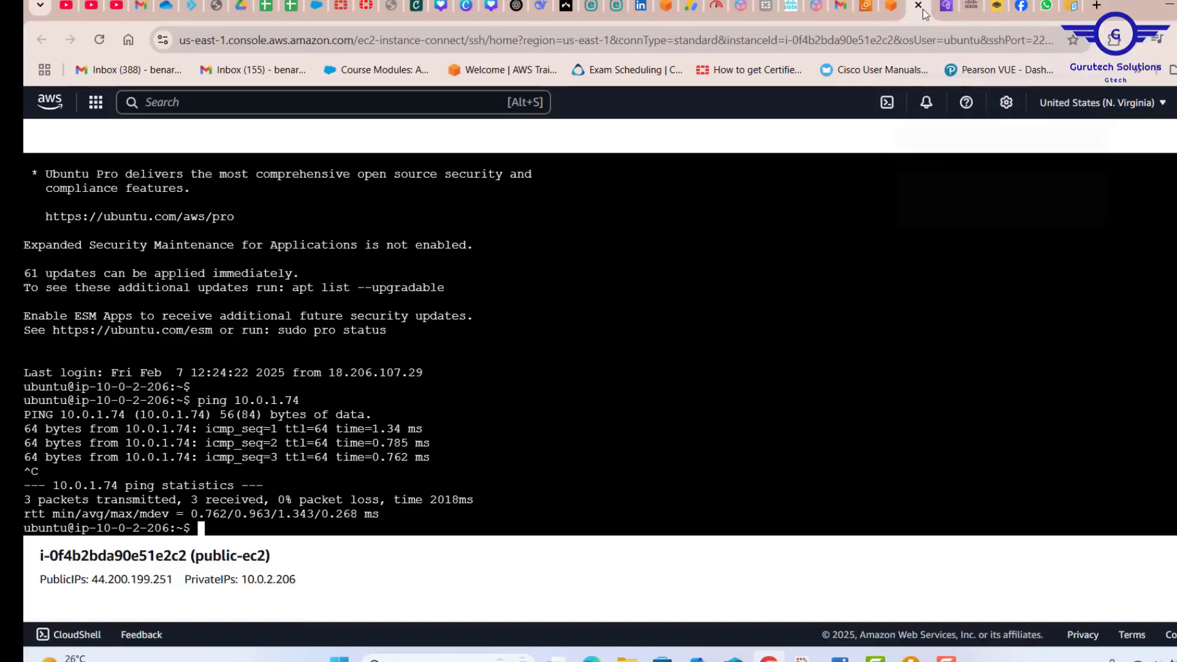
pyautogui.press('Return')
pyautogui.press('Return')
pyautogui.press('Return')
pyautogui.press('Return')
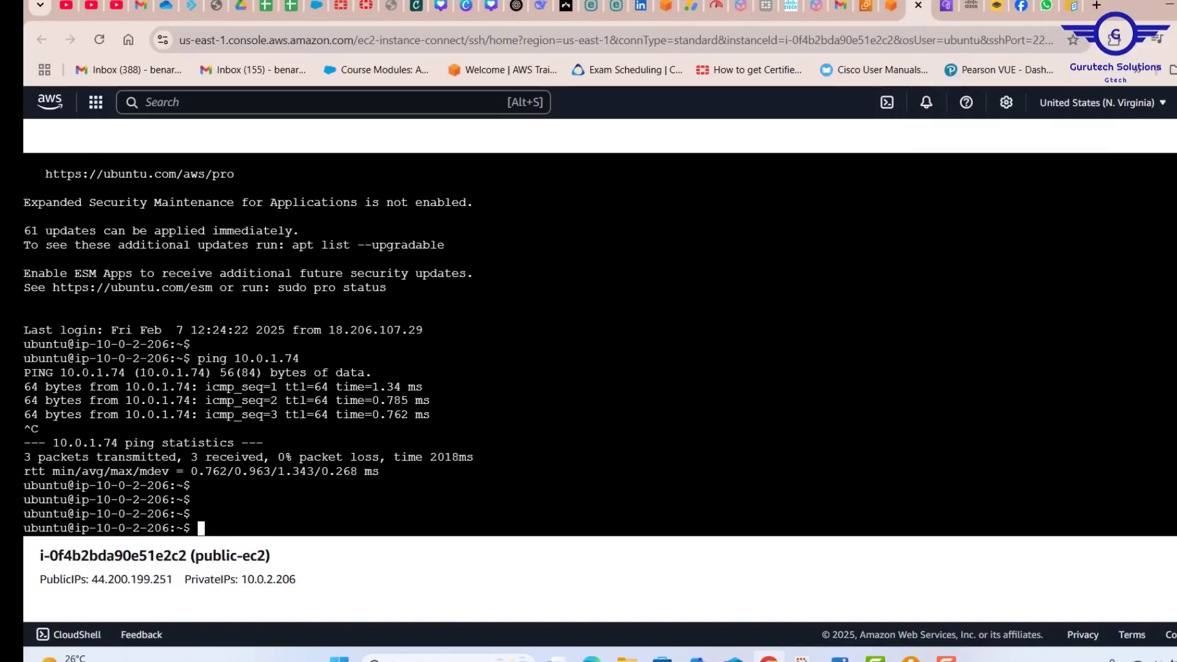
pyautogui.write('ping')
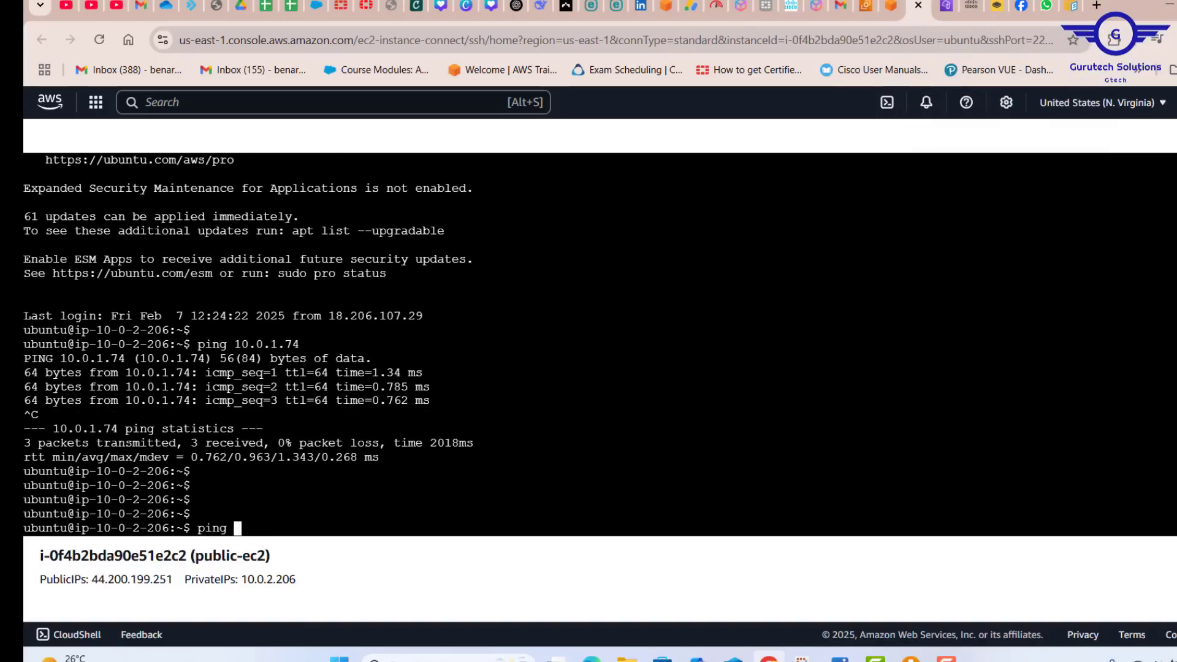
pyautogui.rightClick(322, 497)
pyautogui.click(385, 196)
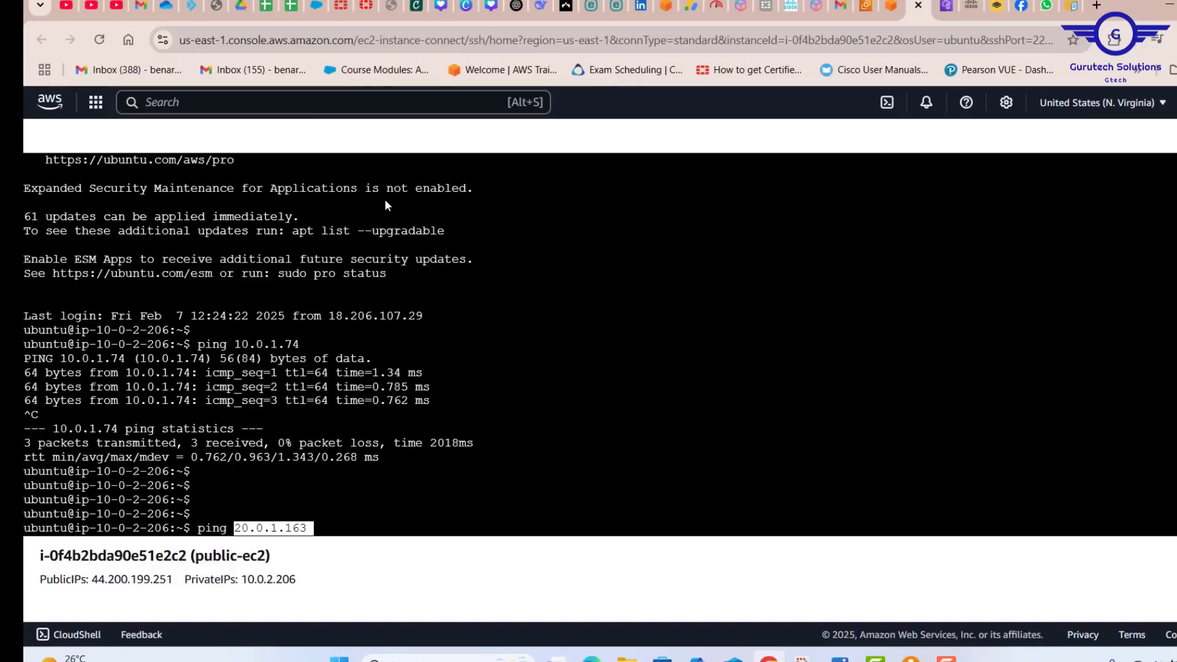
pyautogui.press('Return')
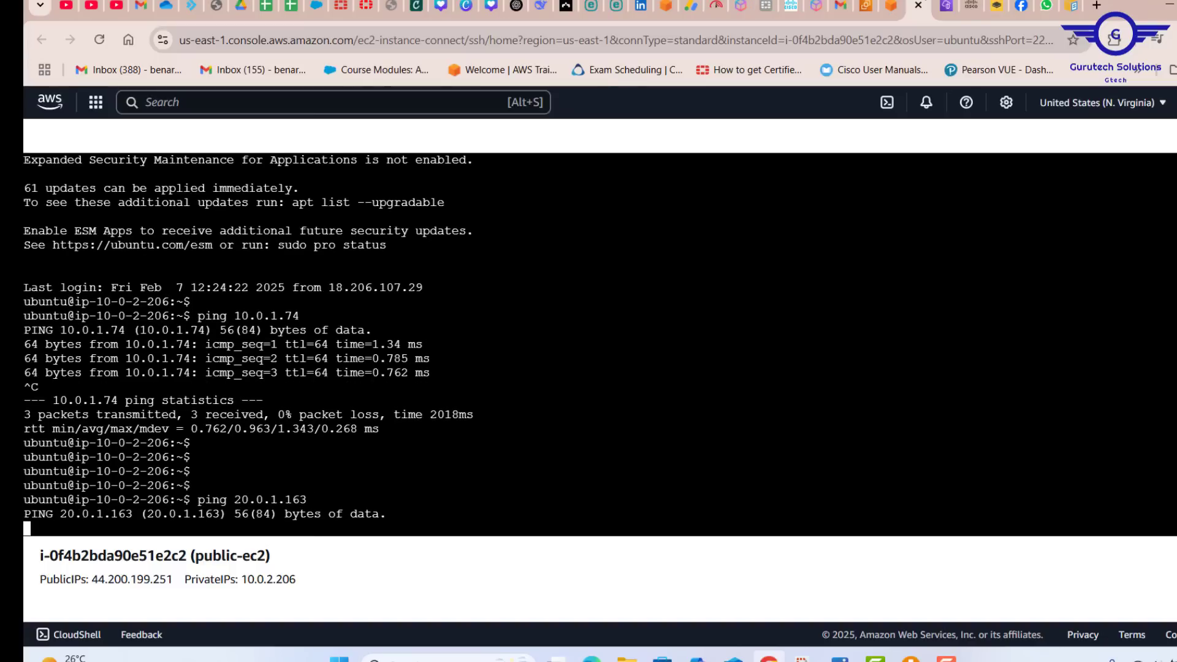
# - Ping 20.0.1.163 from the VPC2-public-ec2 terminal session, stop it, add blank prompt lines and highlight the host's IP in the prompt
pyautogui.click(883, 6)
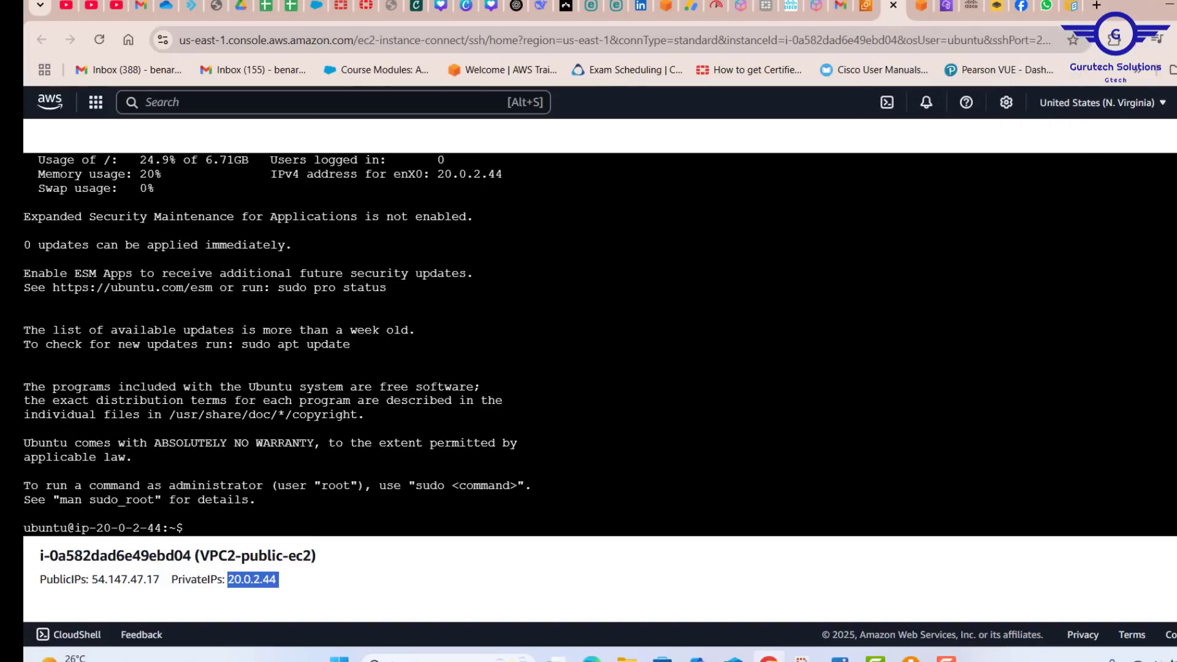
pyautogui.click(274, 443)
pyautogui.press('Return')
pyautogui.press('Return')
pyautogui.press('Return')
pyautogui.press('Return')
pyautogui.press('Return')
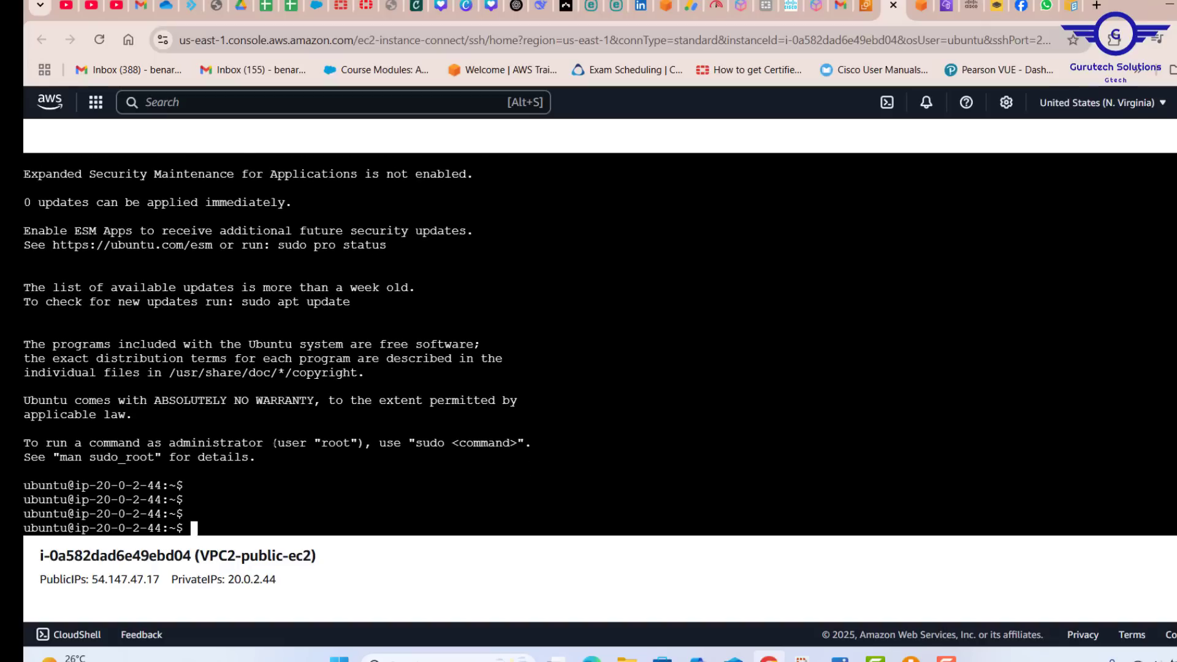
pyautogui.write('p')
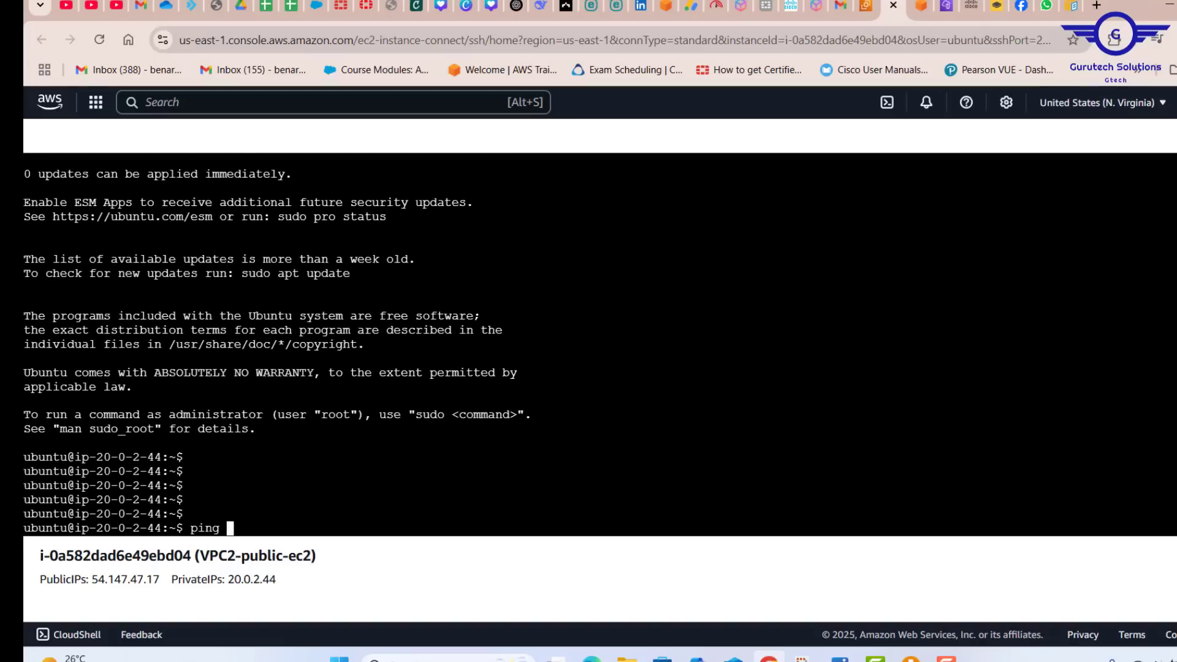
pyautogui.rightClick(380, 362)
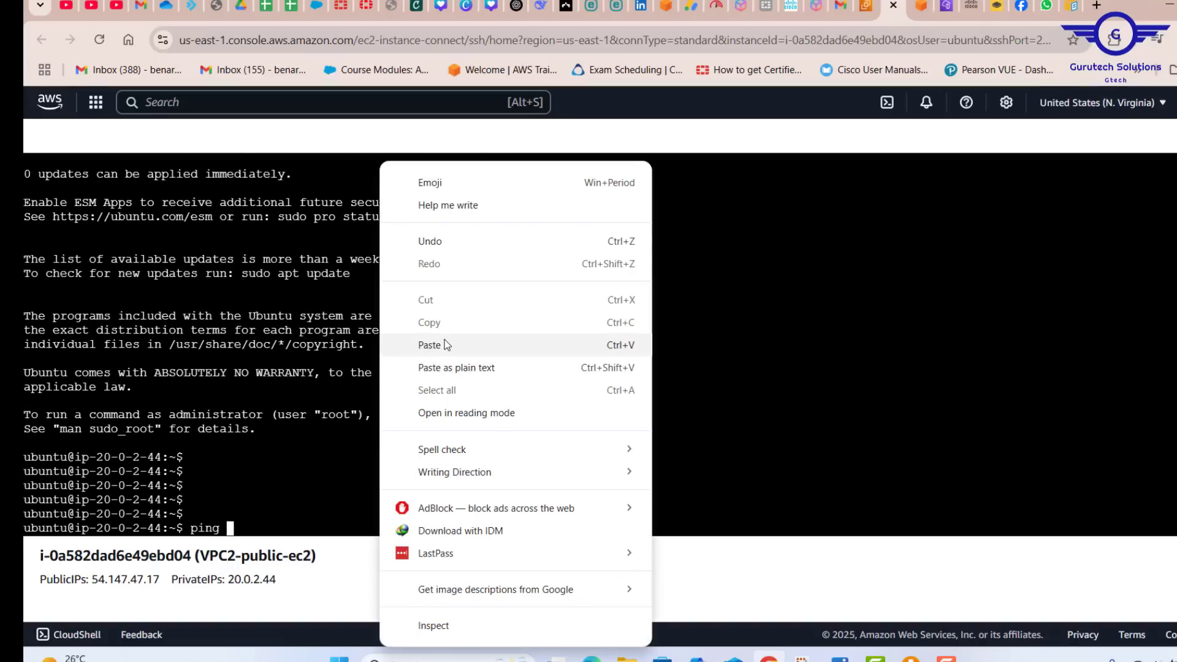
pyautogui.click(444, 341)
pyautogui.press('Return')
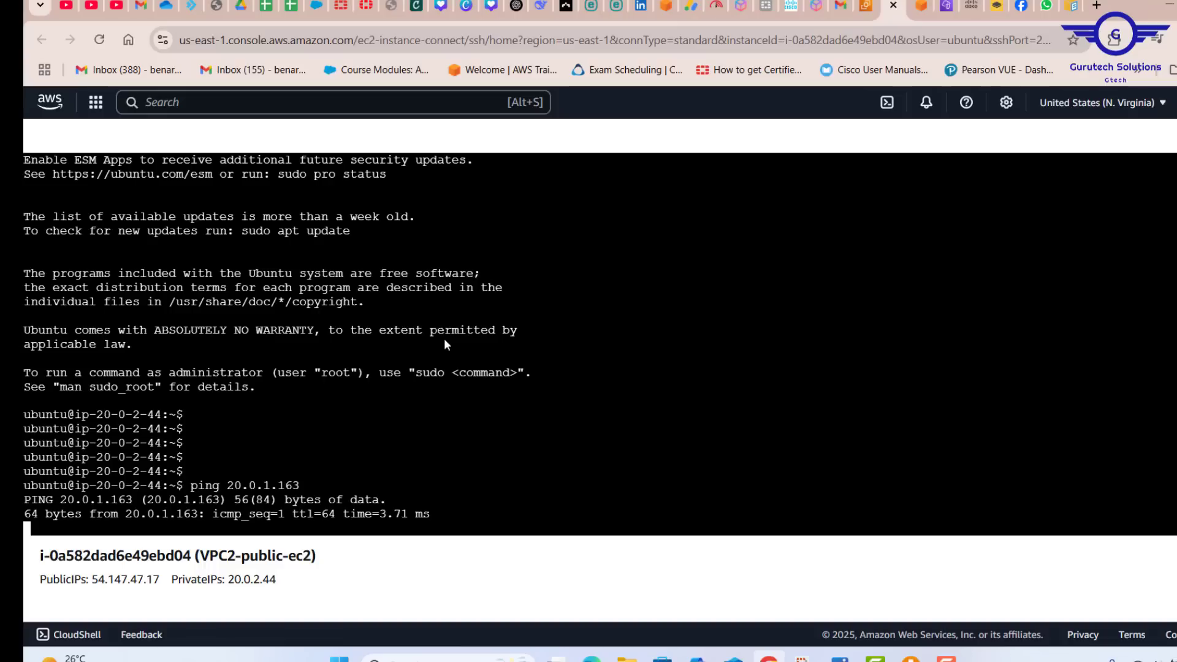
pyautogui.hotkey('ctrl', 'c')
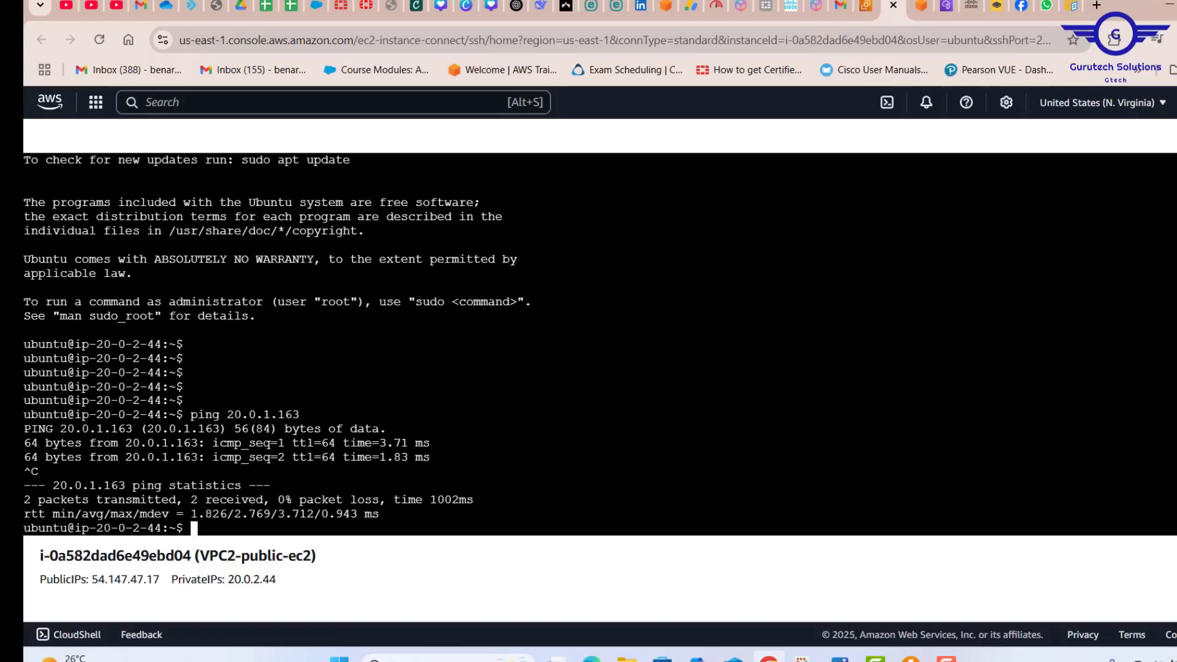
pyautogui.press('Return')
pyautogui.press('Return')
pyautogui.press('Return')
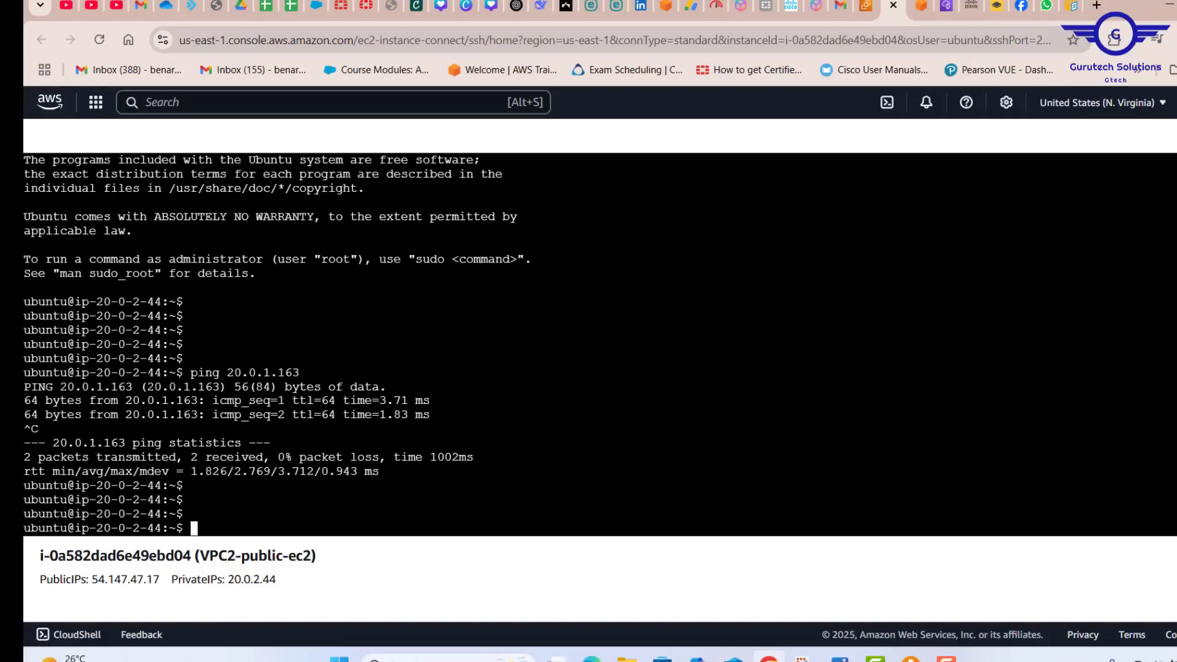
pyautogui.moveTo(96, 358); pyautogui.dragTo(169, 358)
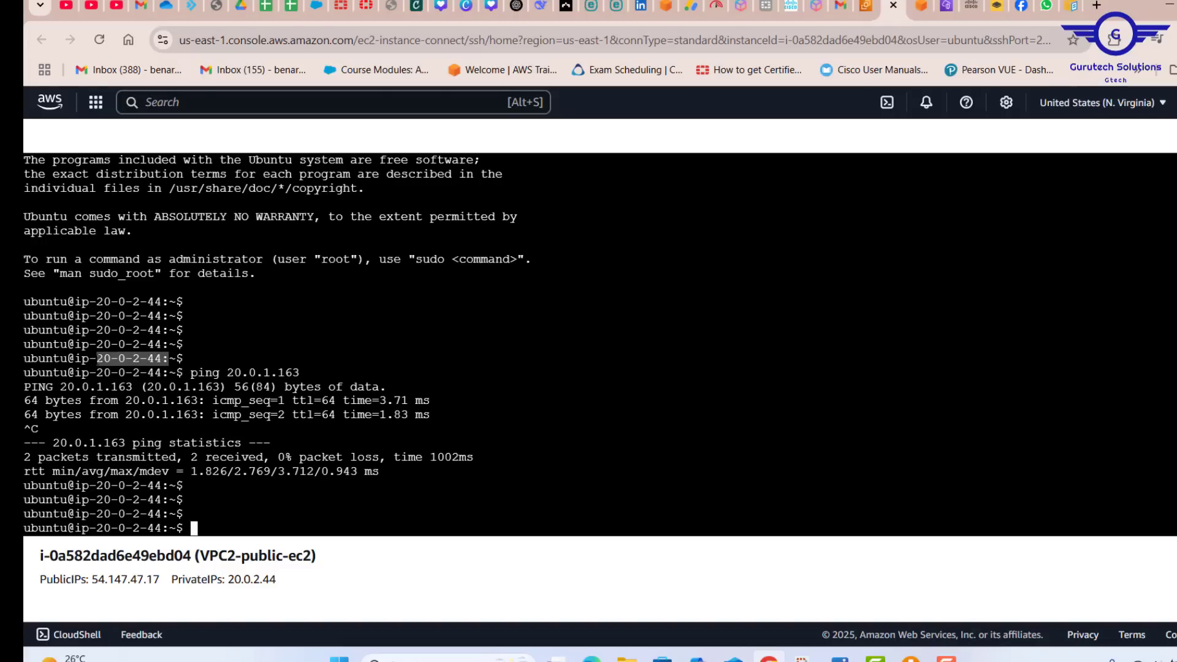
# - Copy the ping 10.0.1.74 command from the public-ec2 terminal session
pyautogui.click(918, 13)
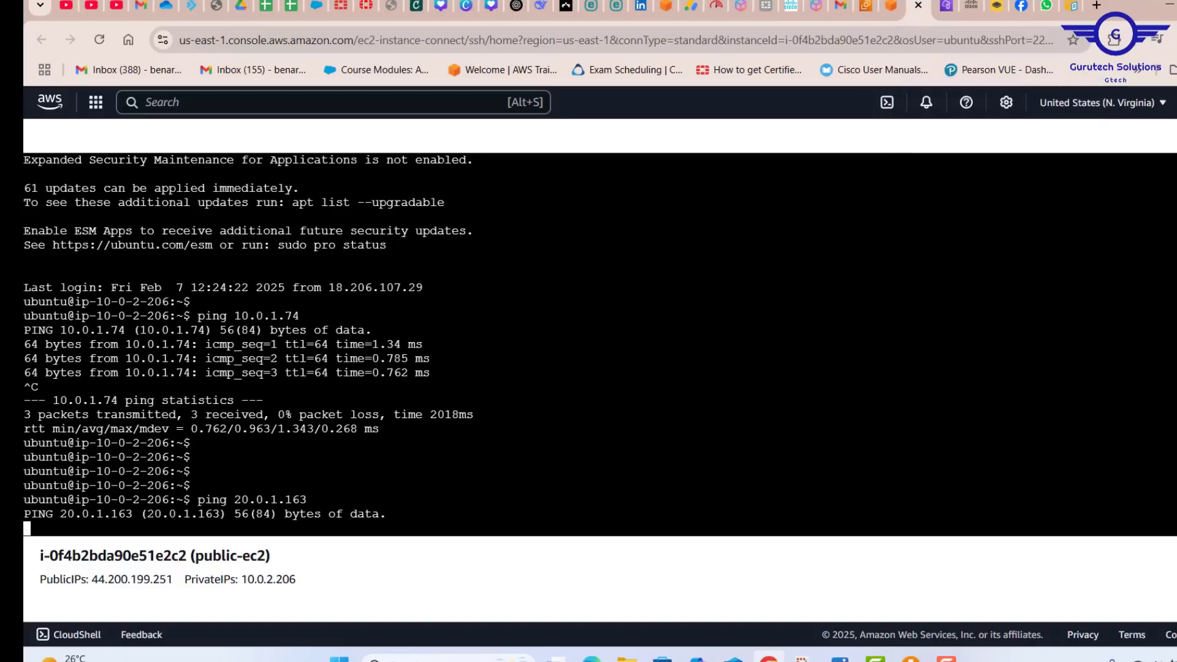
pyautogui.moveTo(300, 316); pyautogui.dragTo(197, 316)
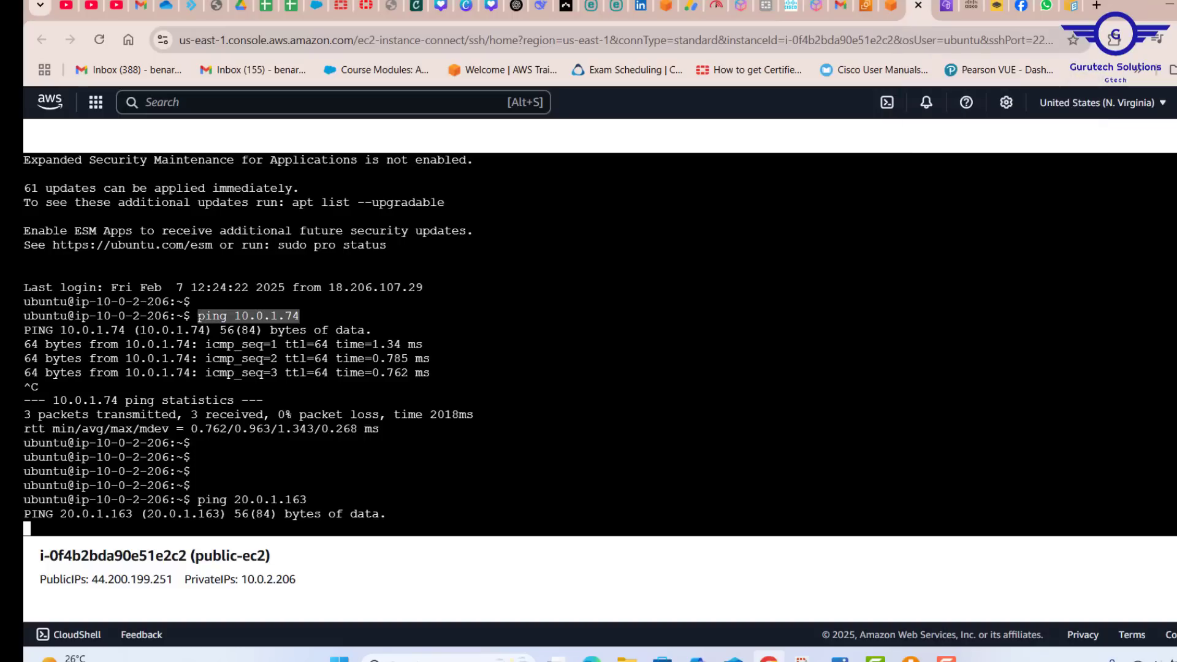
pyautogui.rightClick(222, 316)
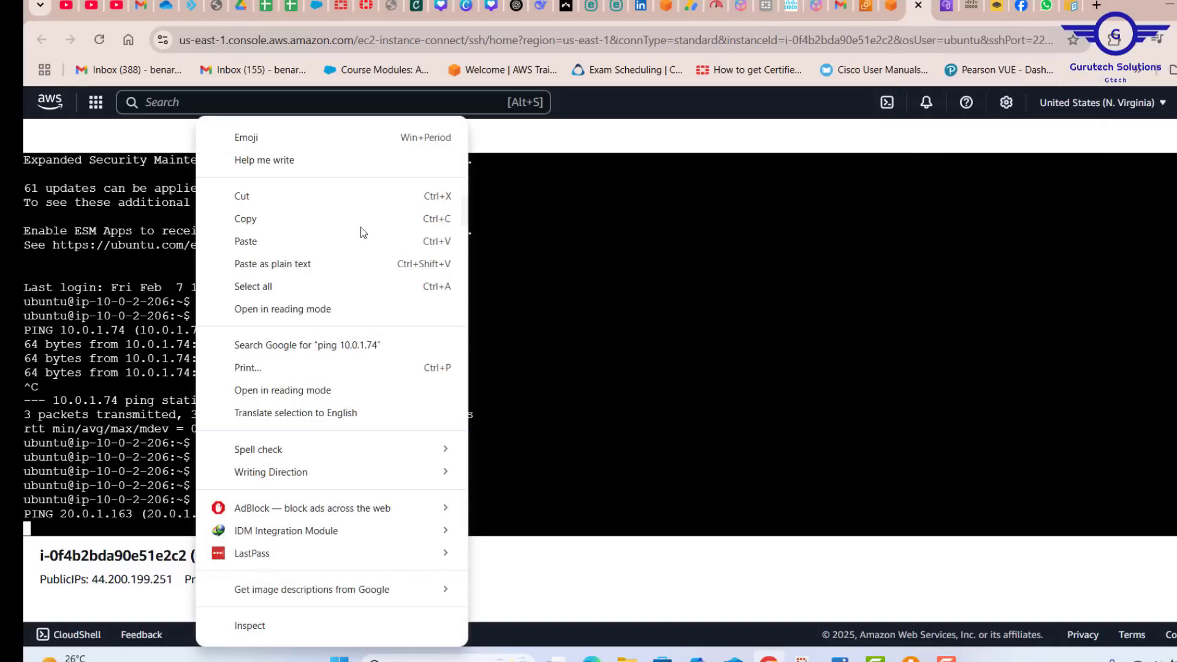
pyautogui.click(270, 219)
# - Run the copied ping 10.0.1.74 command in the VPC2-public-ec2 terminal session, then stop it
pyautogui.click(866, 7)
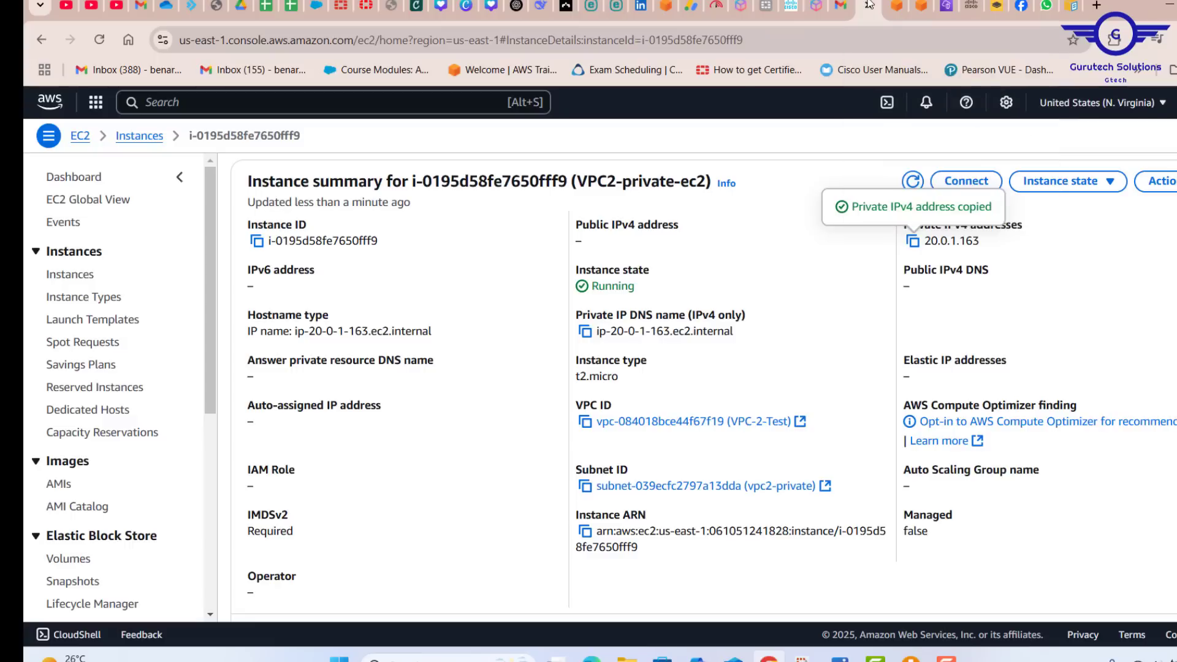
pyautogui.click(896, 7)
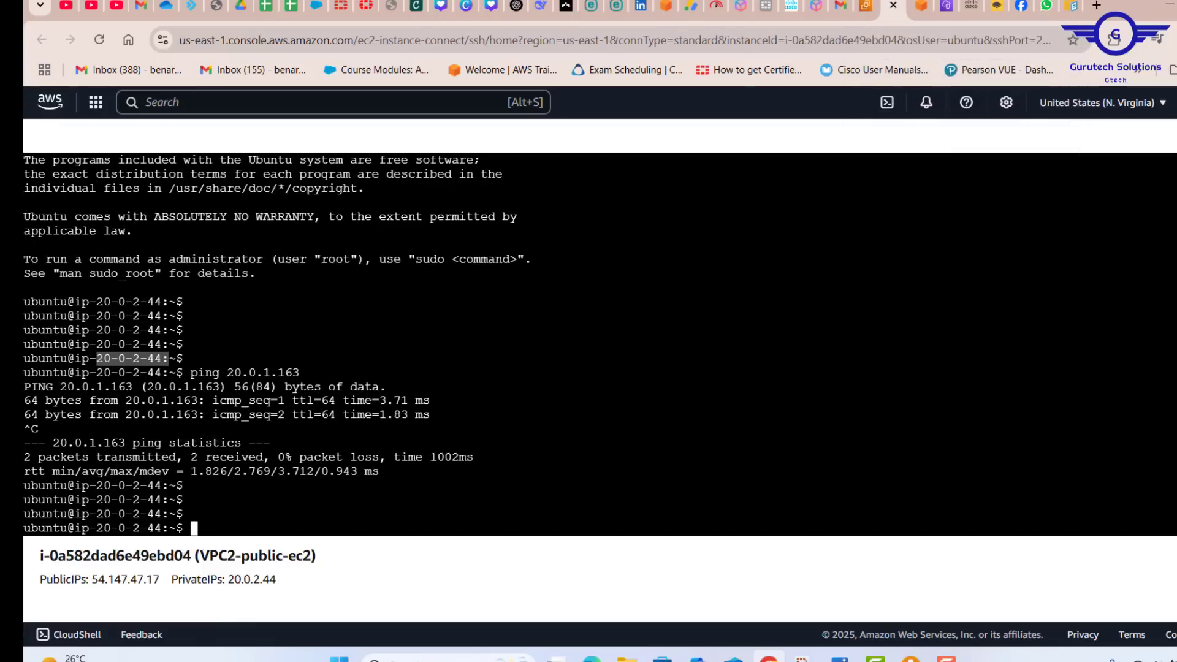
pyautogui.rightClick(463, 257)
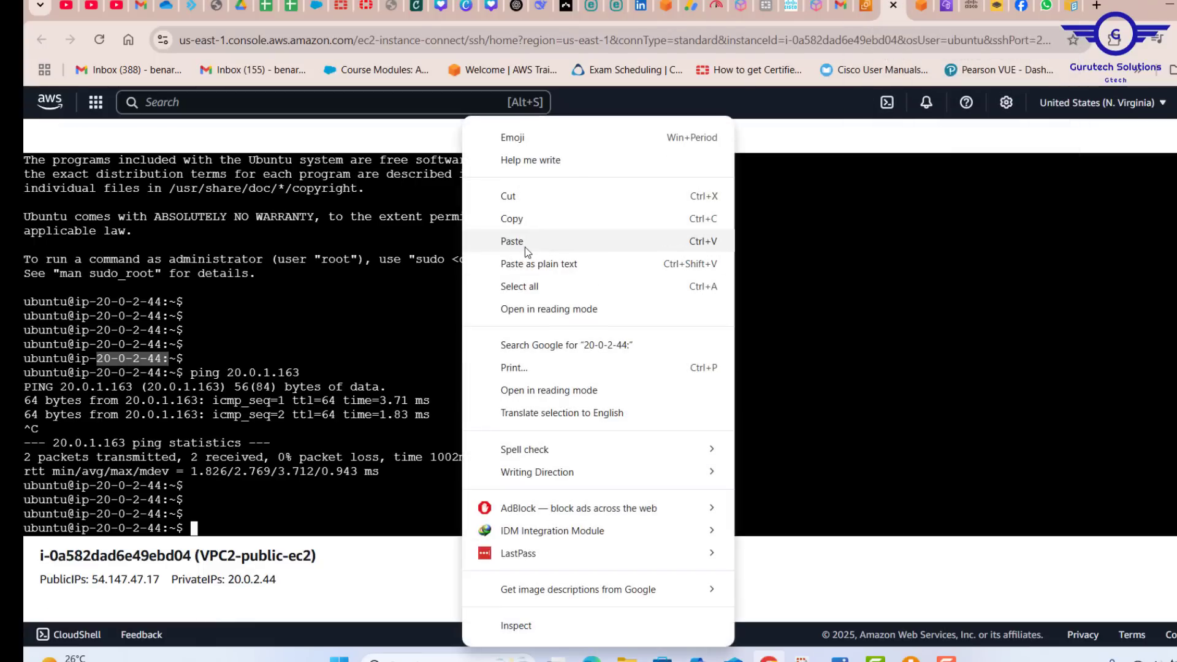
pyautogui.click(522, 164)
pyautogui.press('Return')
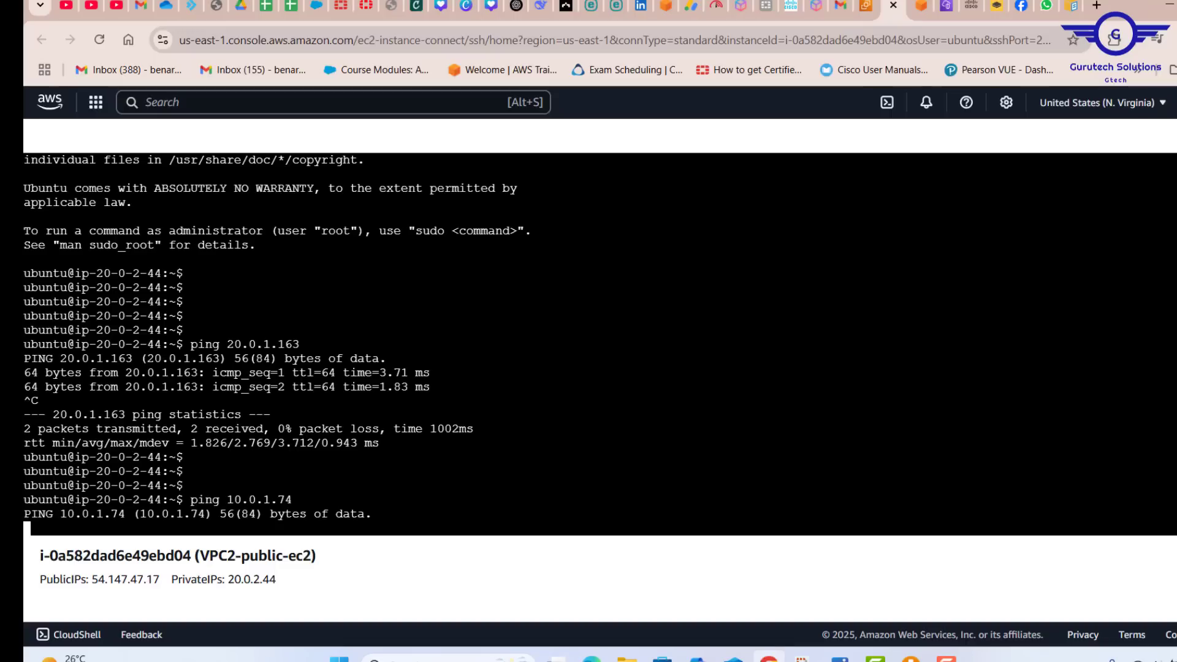
pyautogui.hotkey('ctrl', 'c')
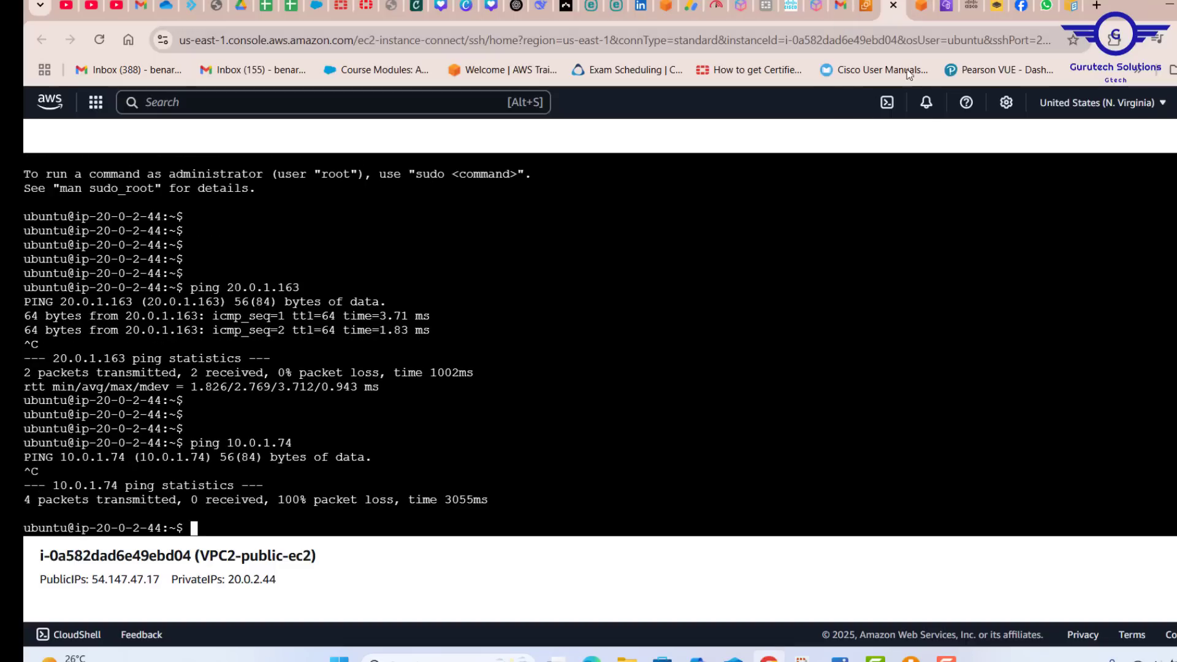
# - Start a new VPC peering connection named vpc-peering-test with Gtech-VPC1 as the requester
pyautogui.click(943, 16)
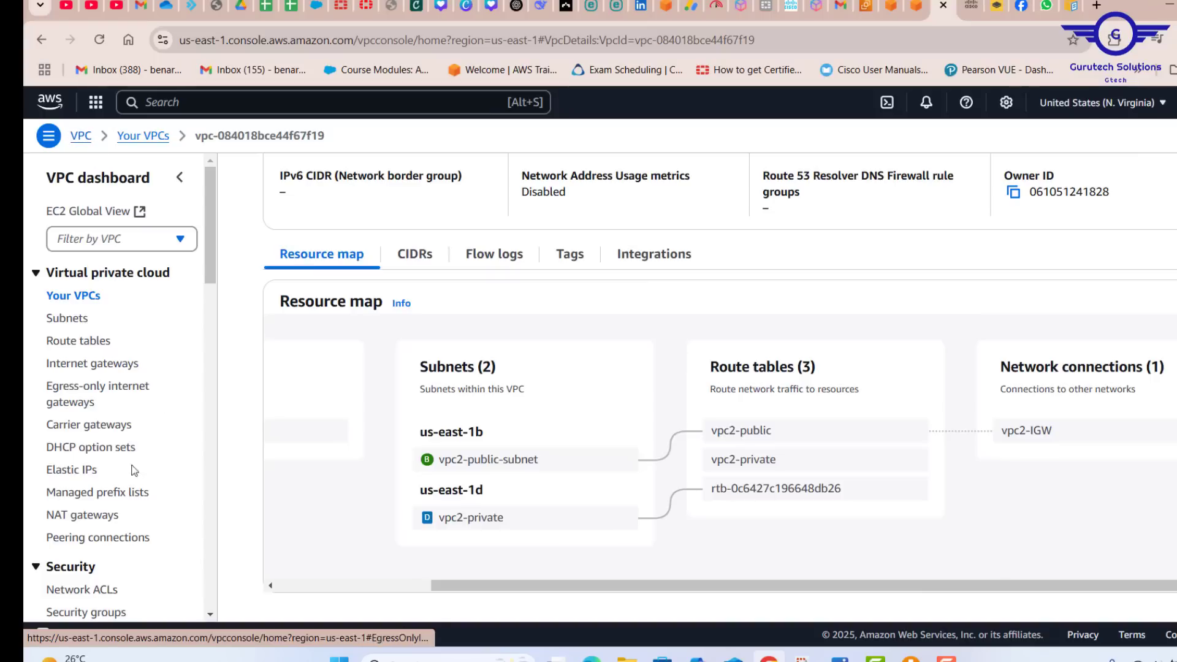
pyautogui.click(71, 542)
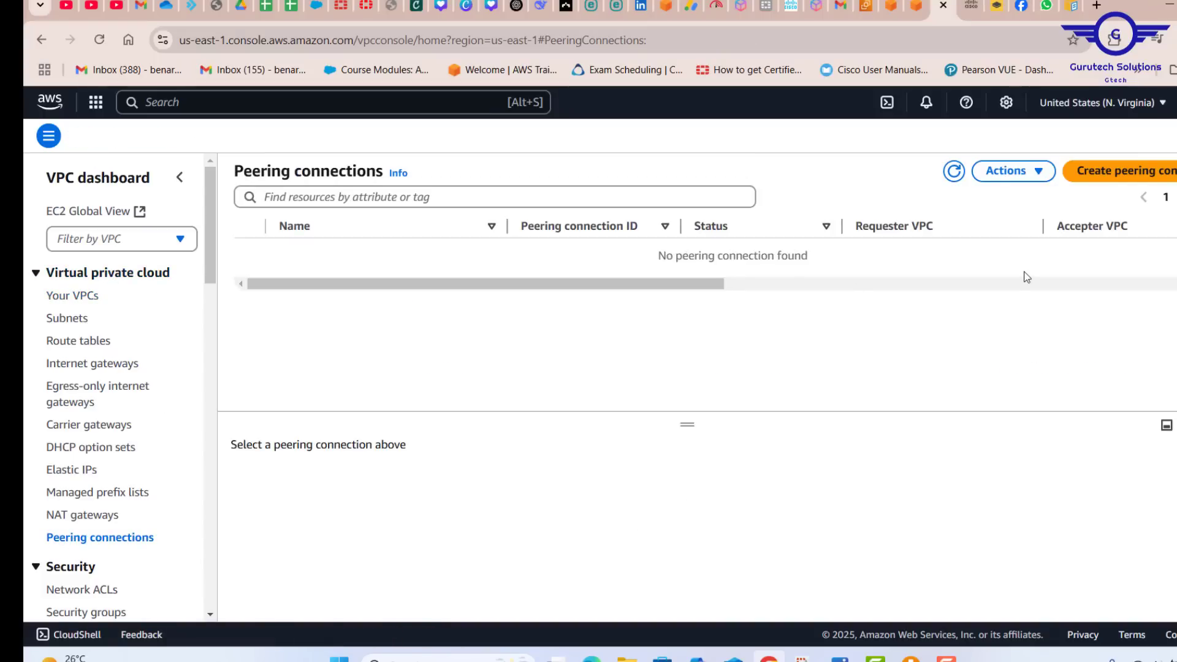
pyautogui.click(1128, 175)
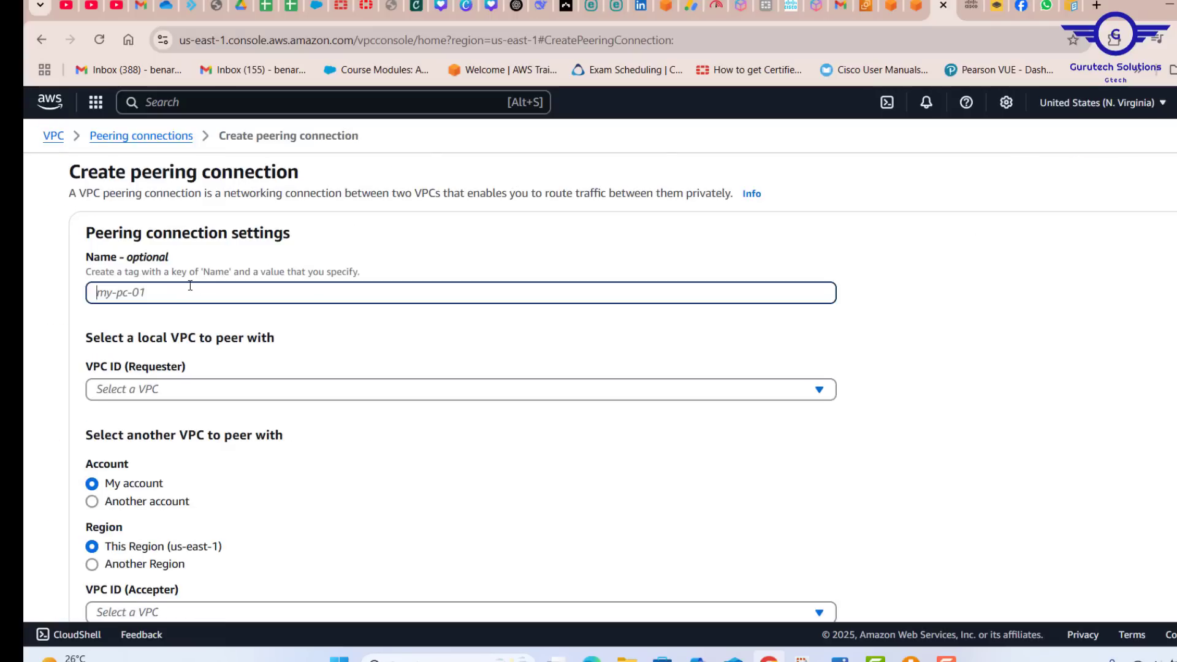
pyautogui.write('vpc-peering-test')
pyautogui.click(245, 389)
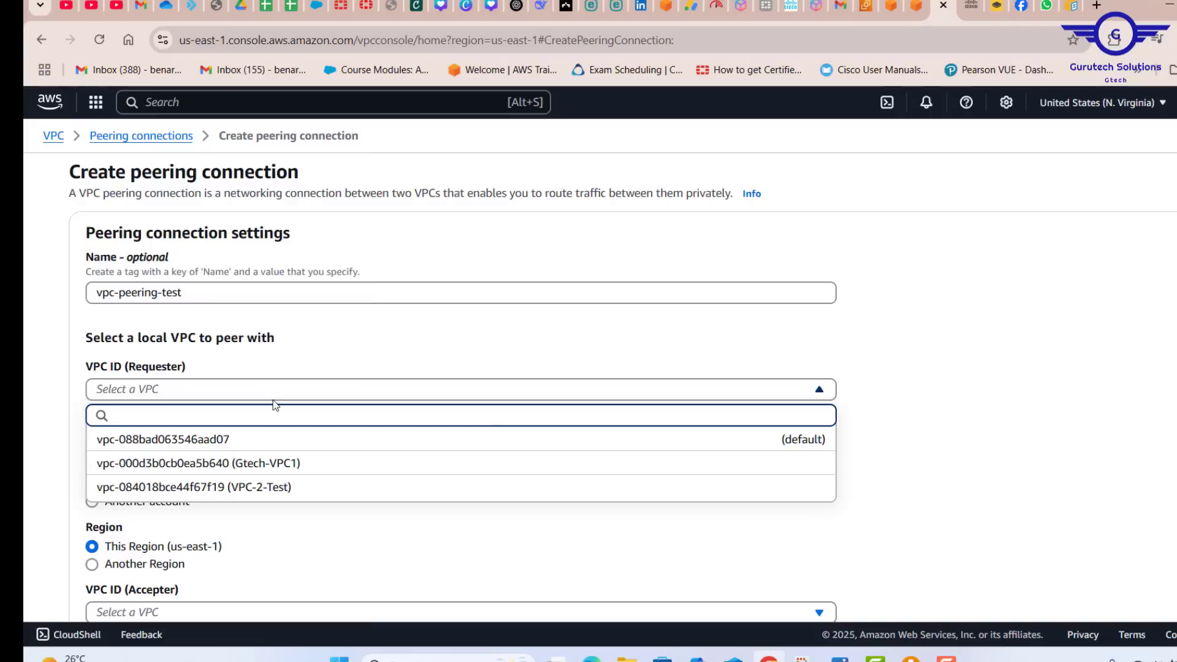
pyautogui.click(243, 469)
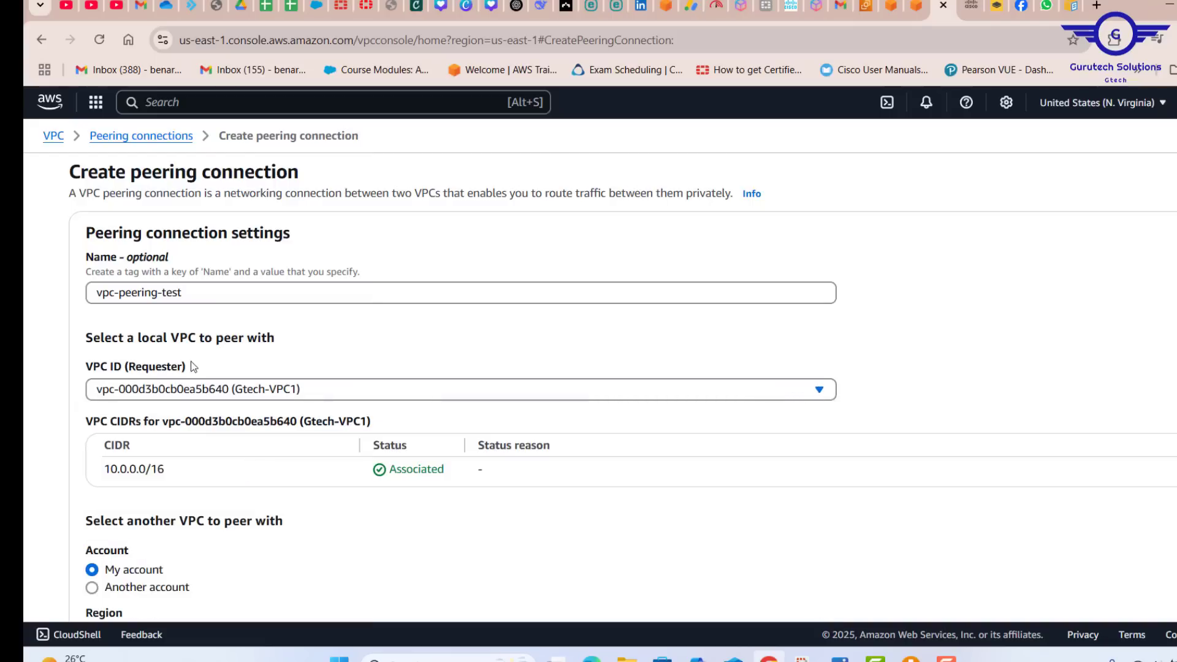
# - Choose VPC-2-Test in this account and region as the accepter and create the peering connection
pyautogui.scroll(-3, 273, 366)
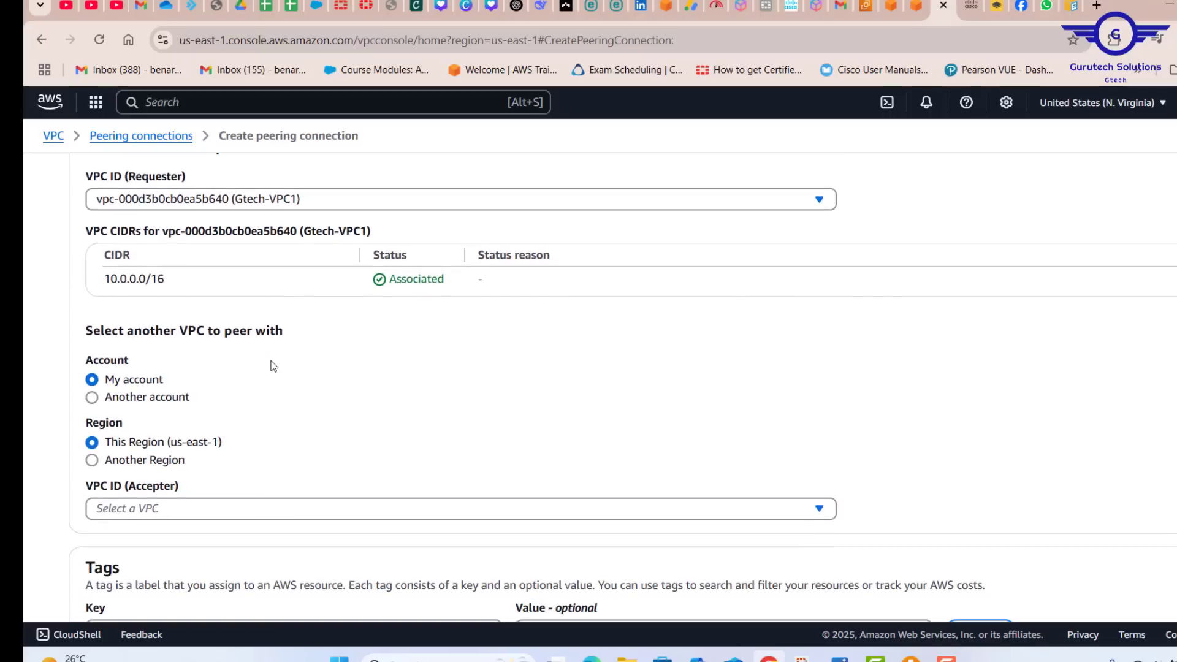
pyautogui.scroll(-2, 257, 389)
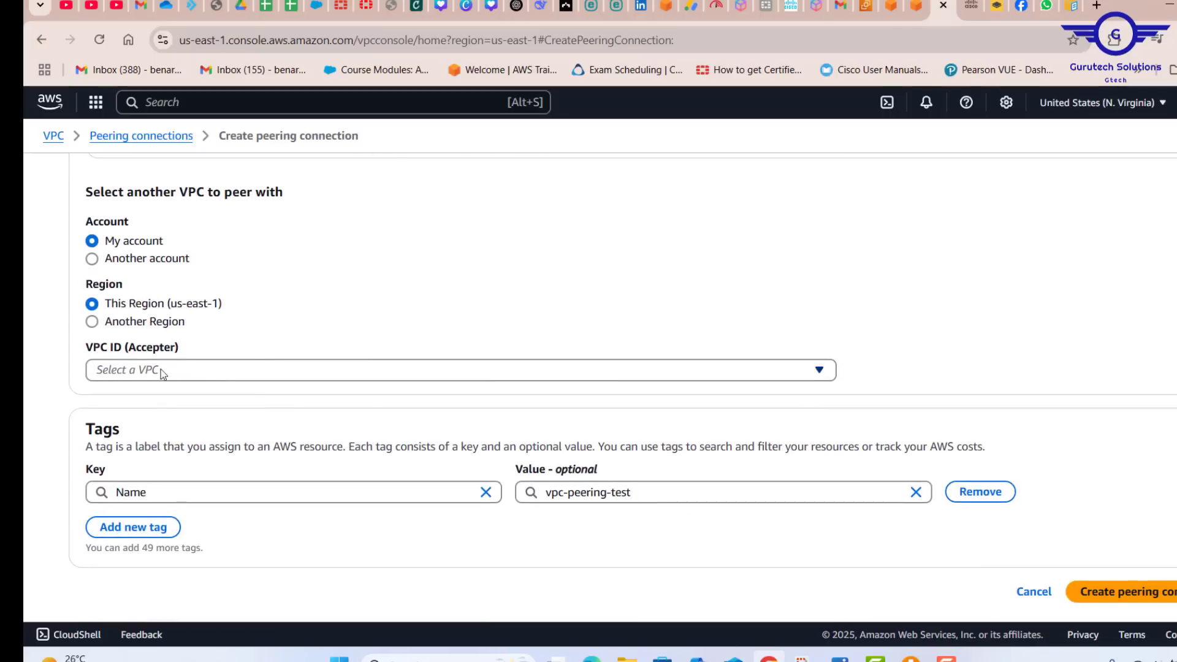
pyautogui.click(146, 373)
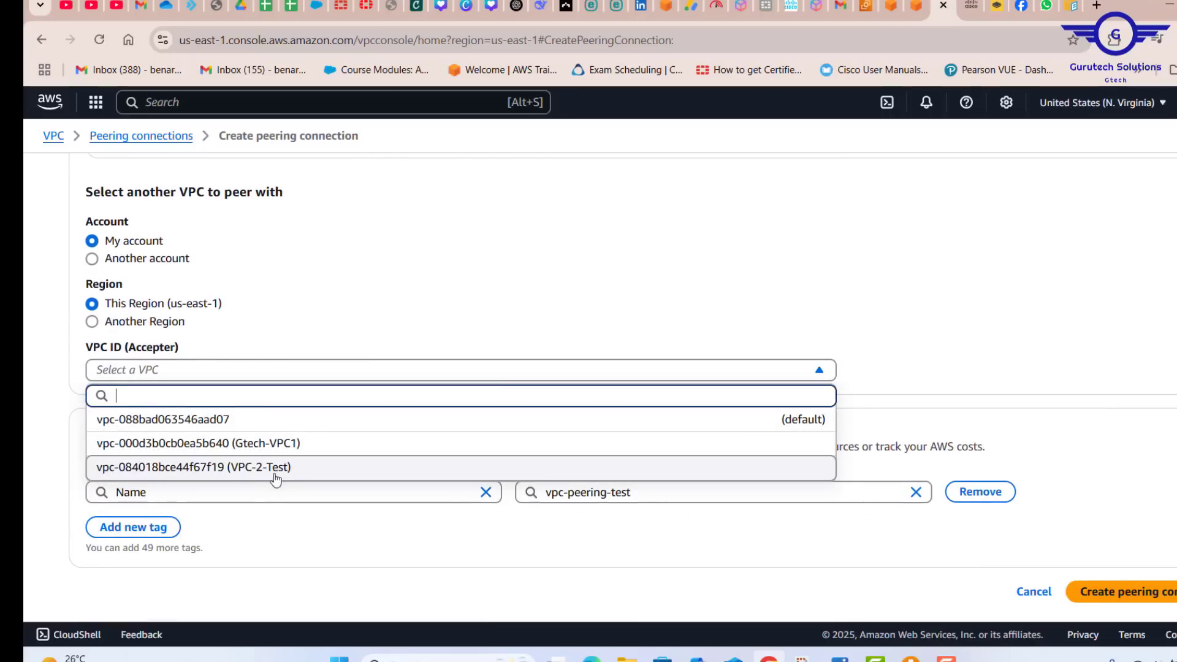
pyautogui.click(225, 468)
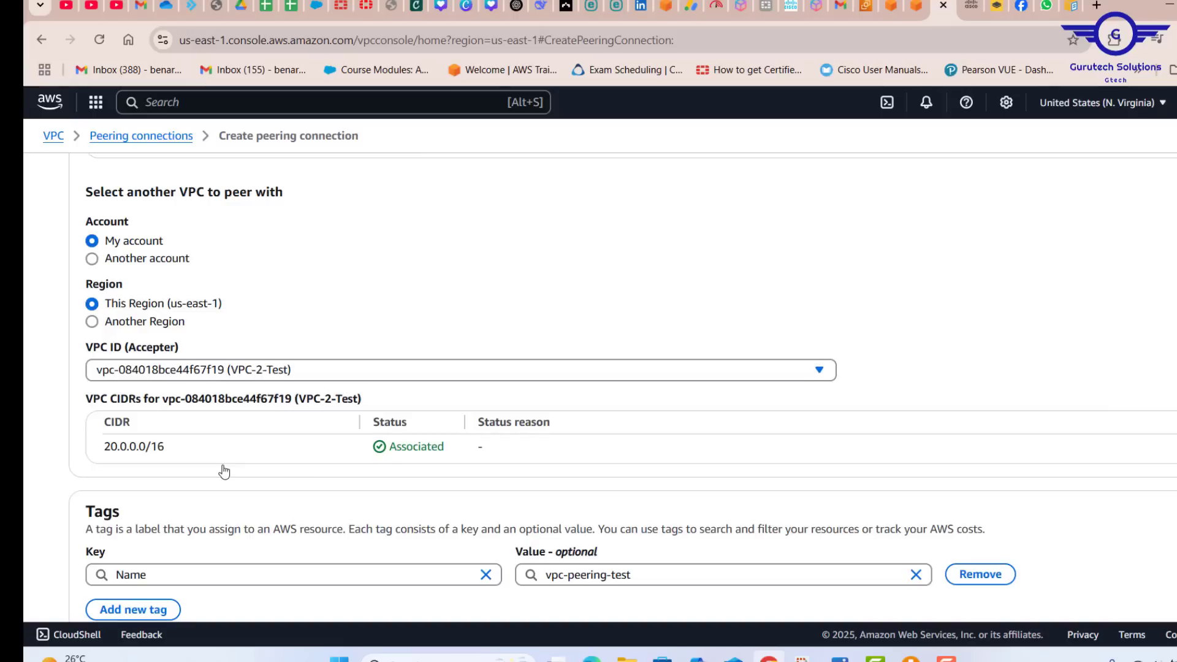
pyautogui.scroll(-2, 387, 450)
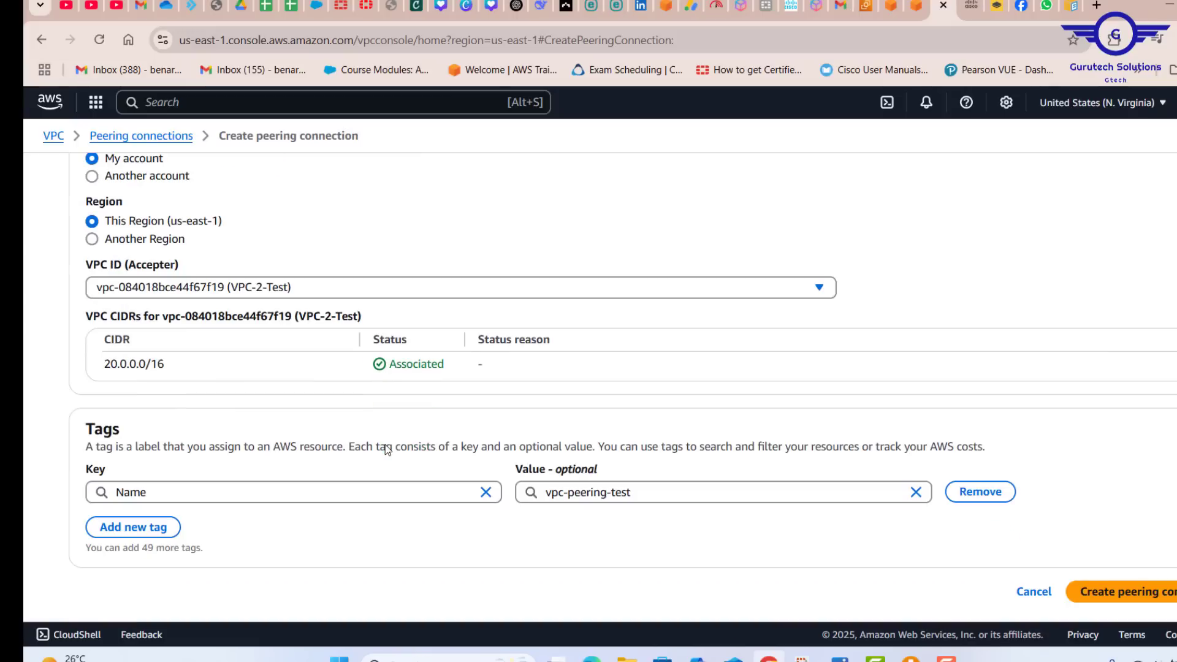
pyautogui.click(1137, 592)
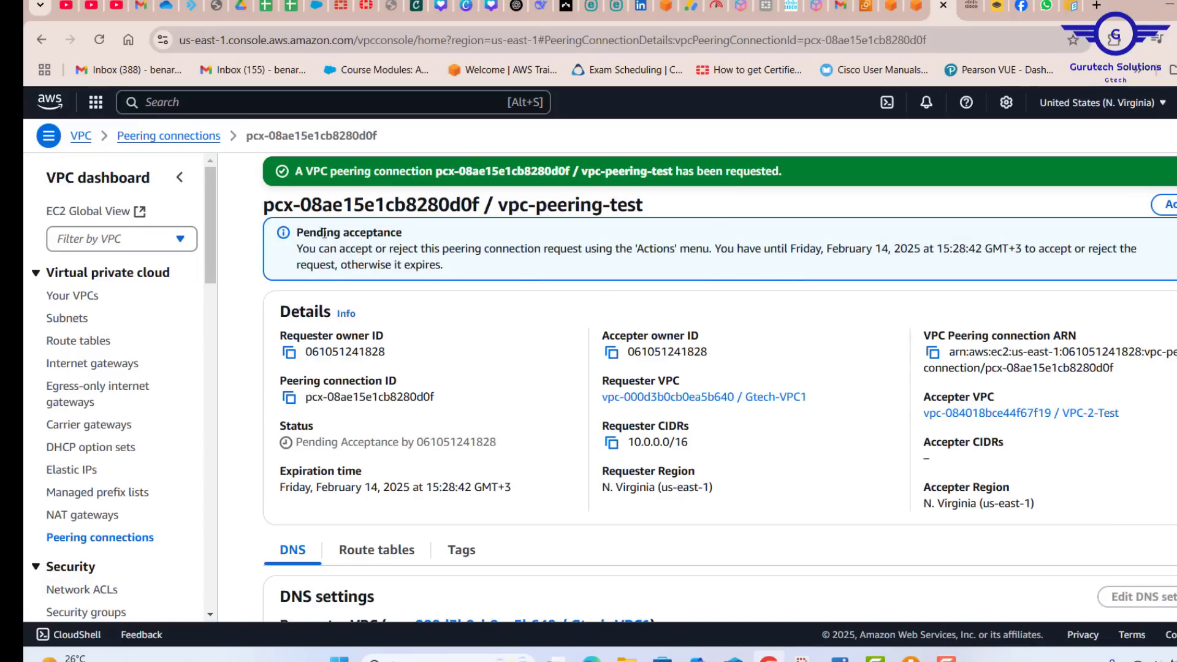
# - Highlight the pending-acceptance notice and its deadline, and accept the vpc-peering-test connection request
pyautogui.moveTo(324, 233); pyautogui.dragTo(490, 289)
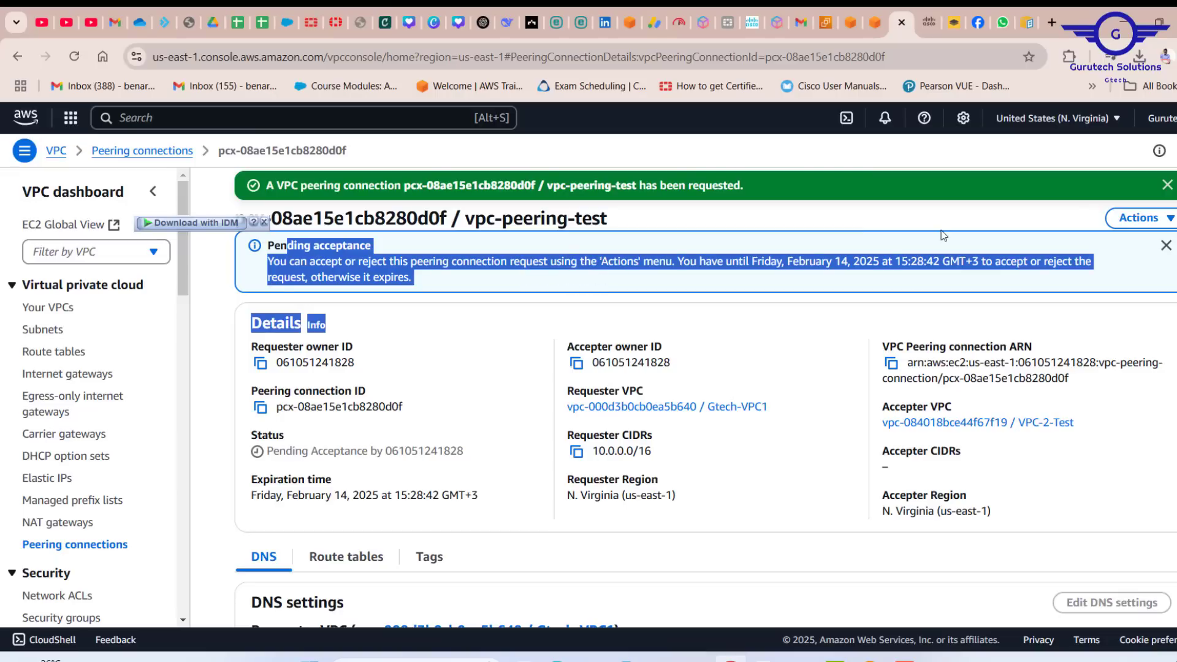
pyautogui.click(827, 273)
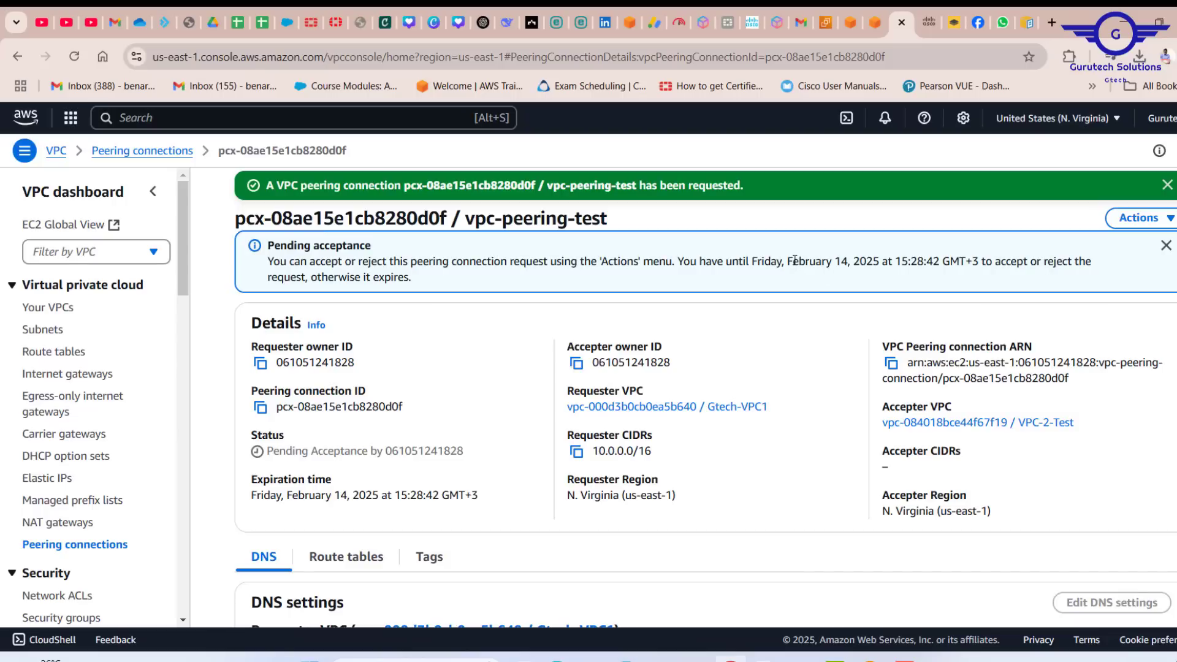
pyautogui.moveTo(794, 260); pyautogui.dragTo(893, 254)
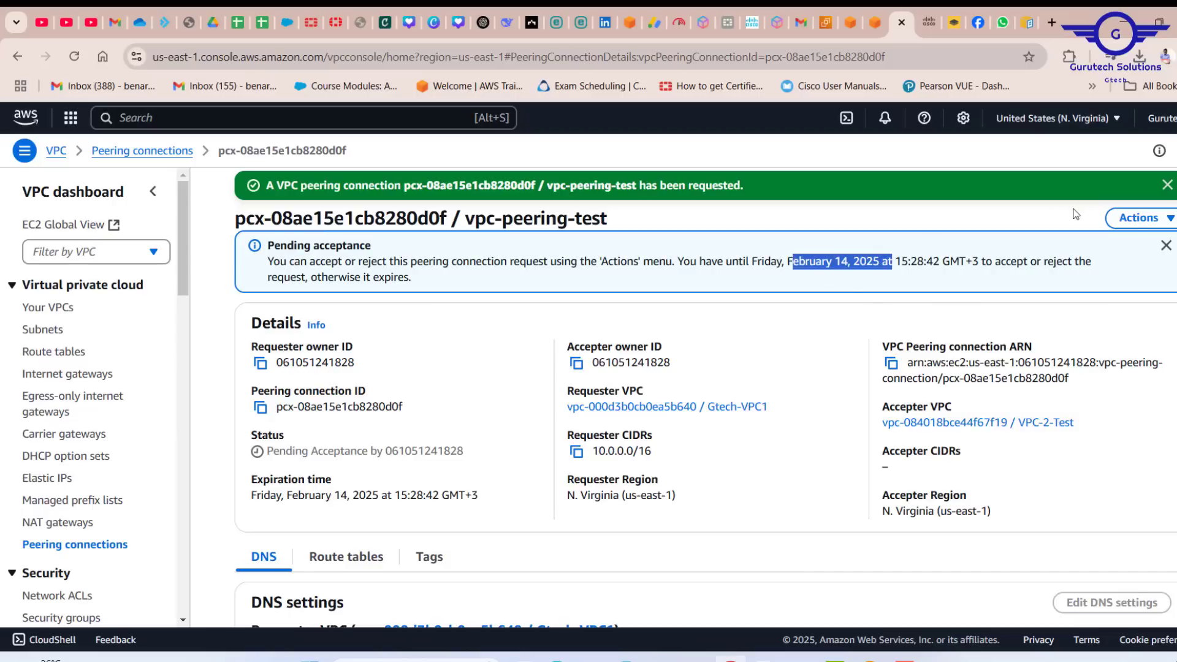
pyautogui.click(1143, 219)
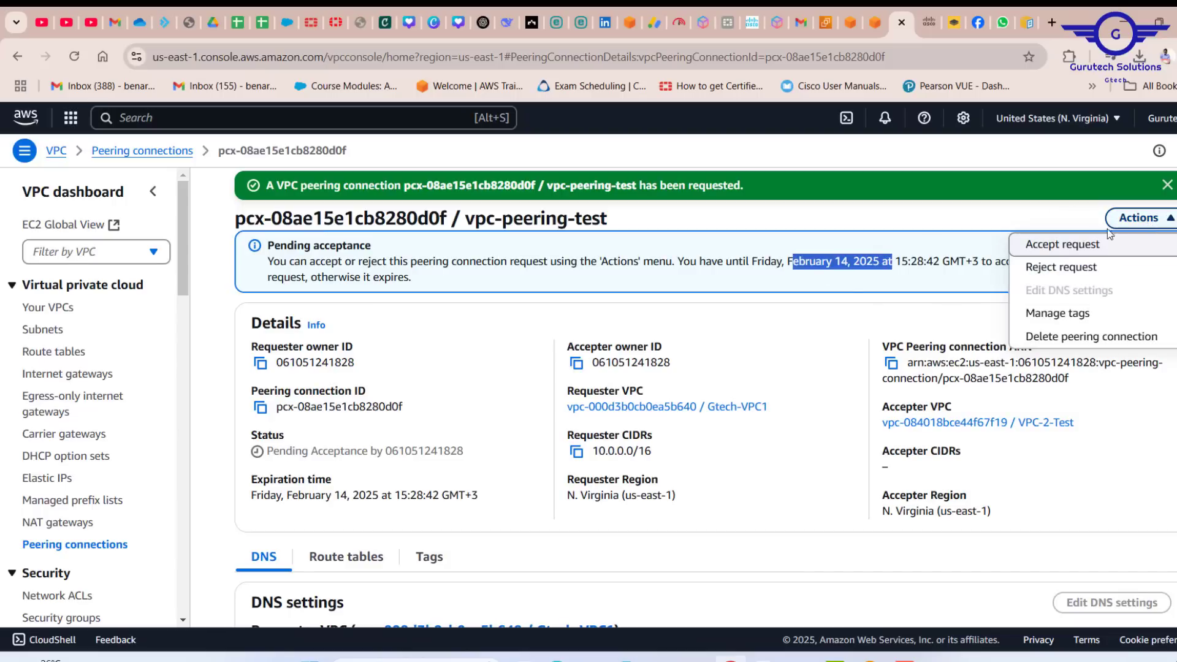
pyautogui.click(1071, 247)
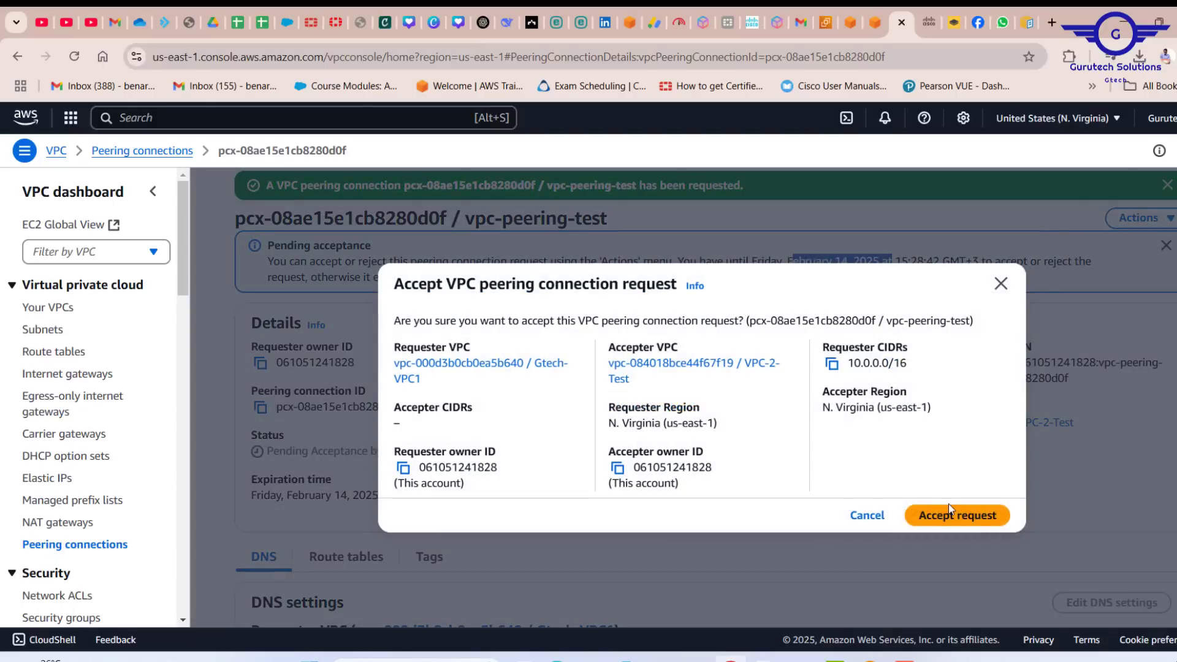
pyautogui.click(957, 516)
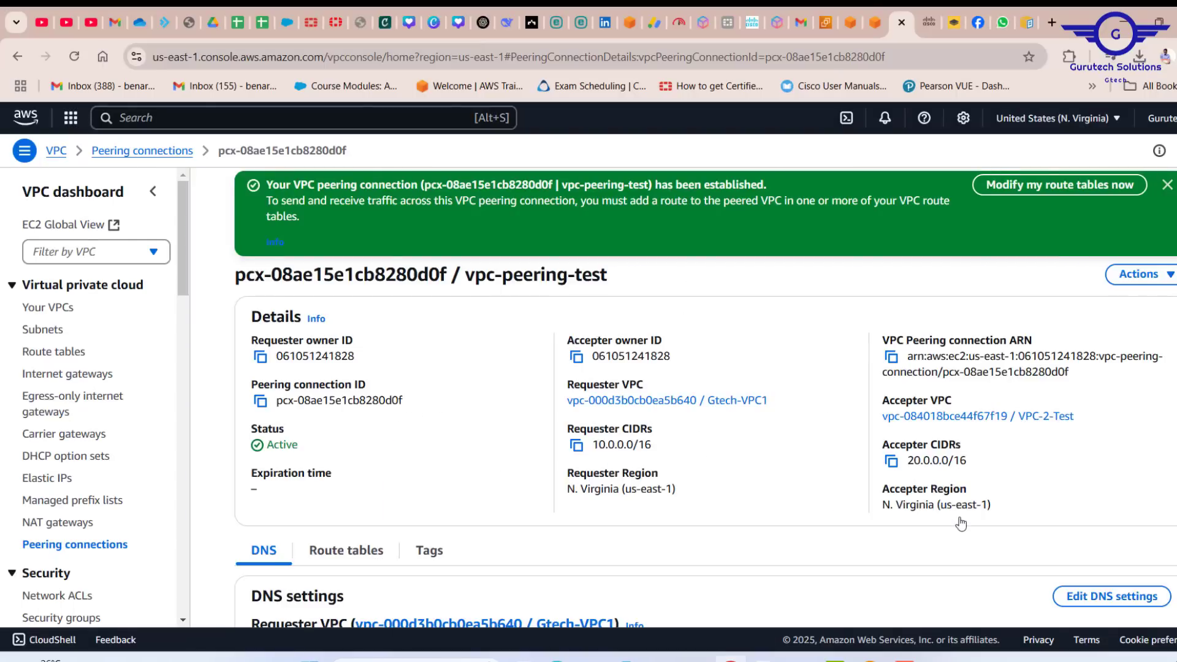
# - Review the peering connection's DNS settings, return to the peering connections list and widen the Requester VPC and Accepter VPC columns
pyautogui.scroll(-3, 572, 302)
pyautogui.scroll(3, 572, 302)
pyautogui.scroll(-3, 284, 383)
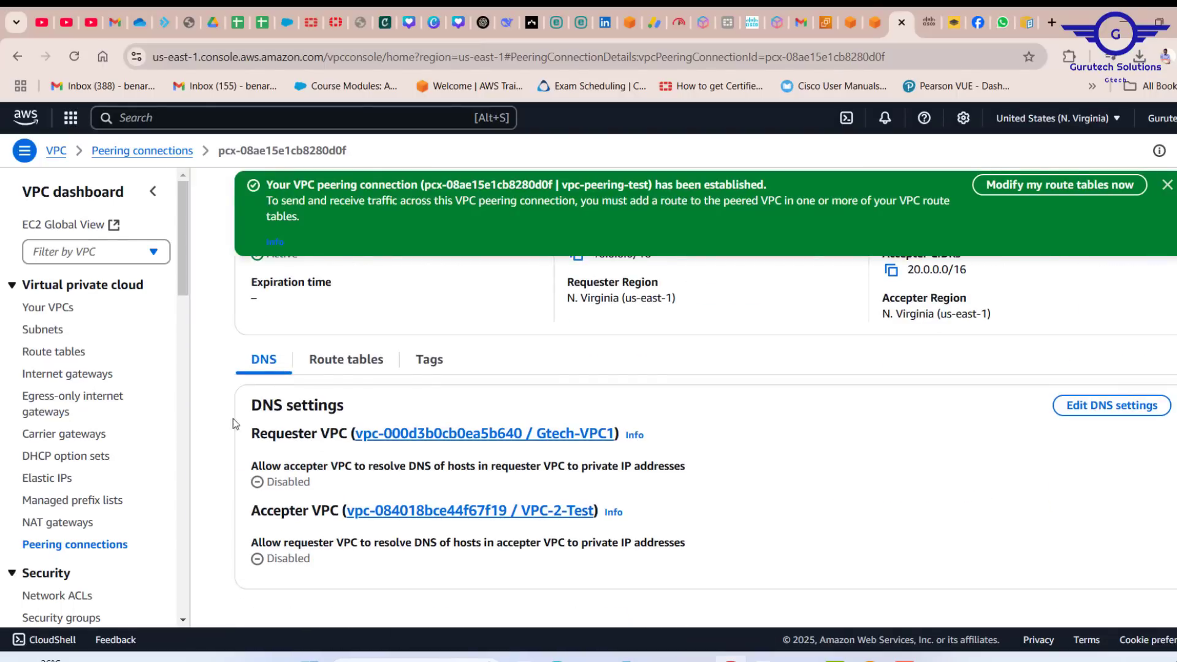
pyautogui.click(73, 544)
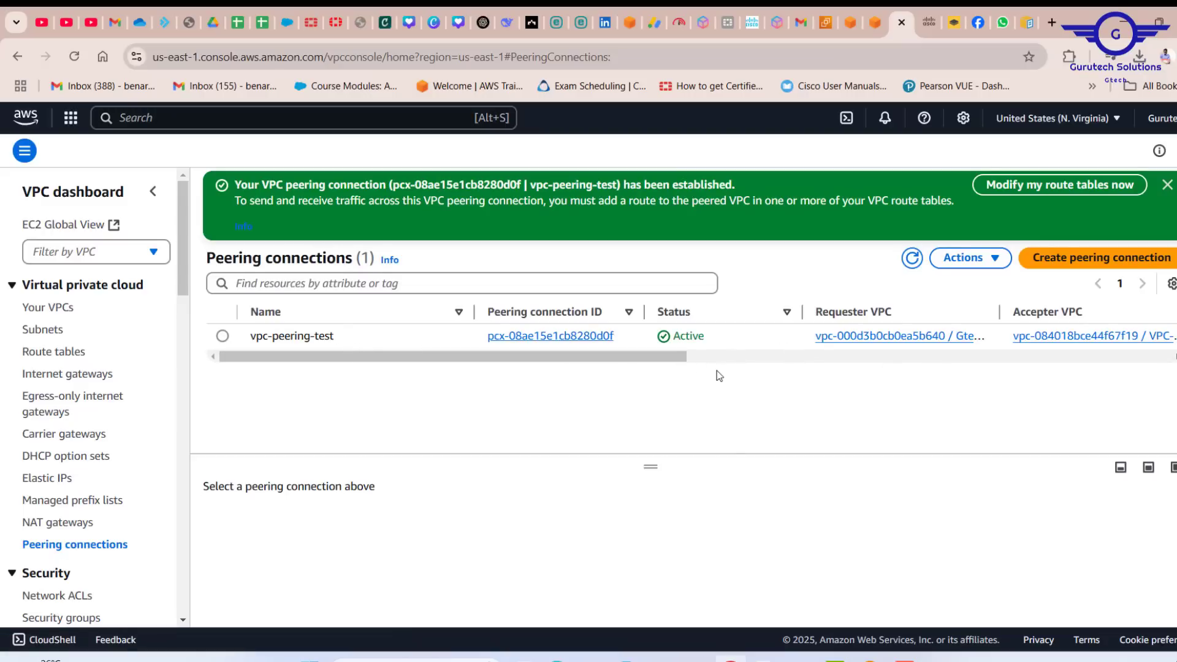
pyautogui.moveTo(683, 357); pyautogui.dragTo(875, 370)
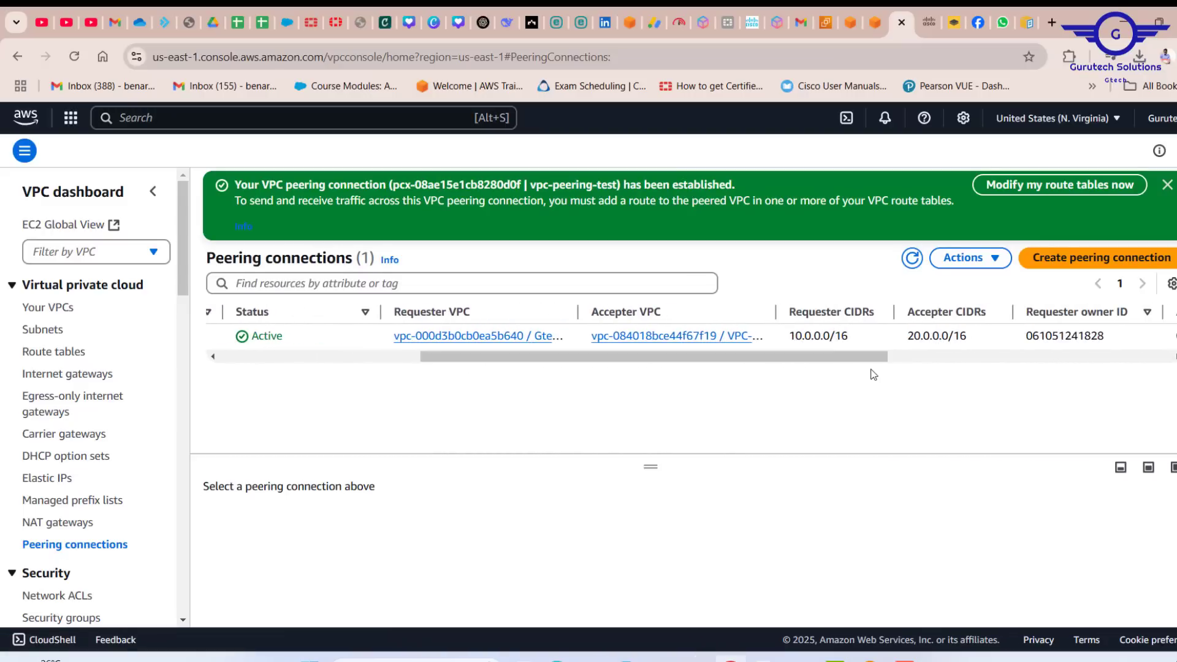
pyautogui.moveTo(579, 311); pyautogui.dragTo(623, 311)
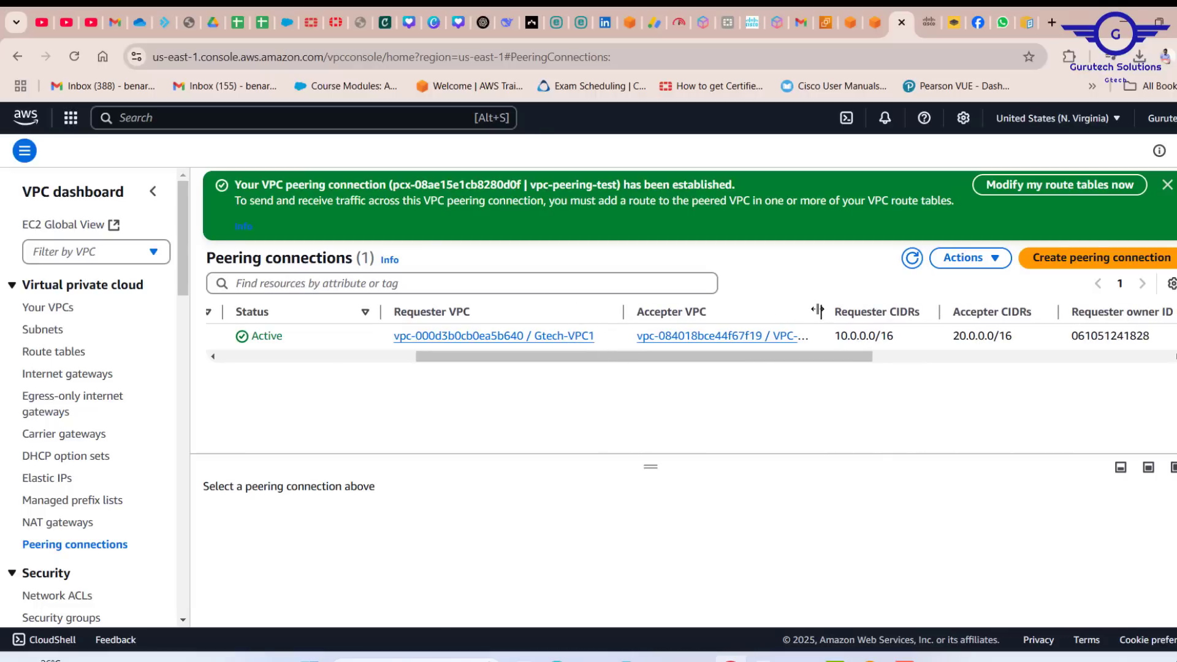
pyautogui.moveTo(819, 309); pyautogui.dragTo(878, 312)
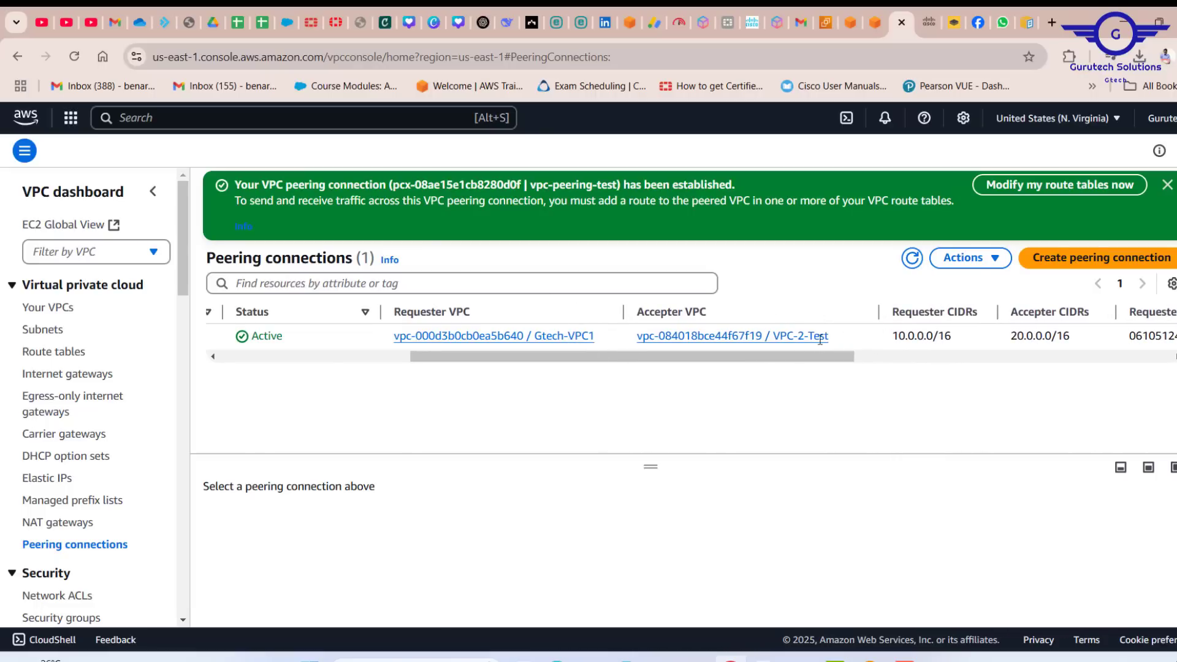
# - Examine the requester and accepter CIDRs and owner IDs of vpc-peering-test in the list by highlighting each one
pyautogui.moveTo(824, 358); pyautogui.dragTo(899, 358)
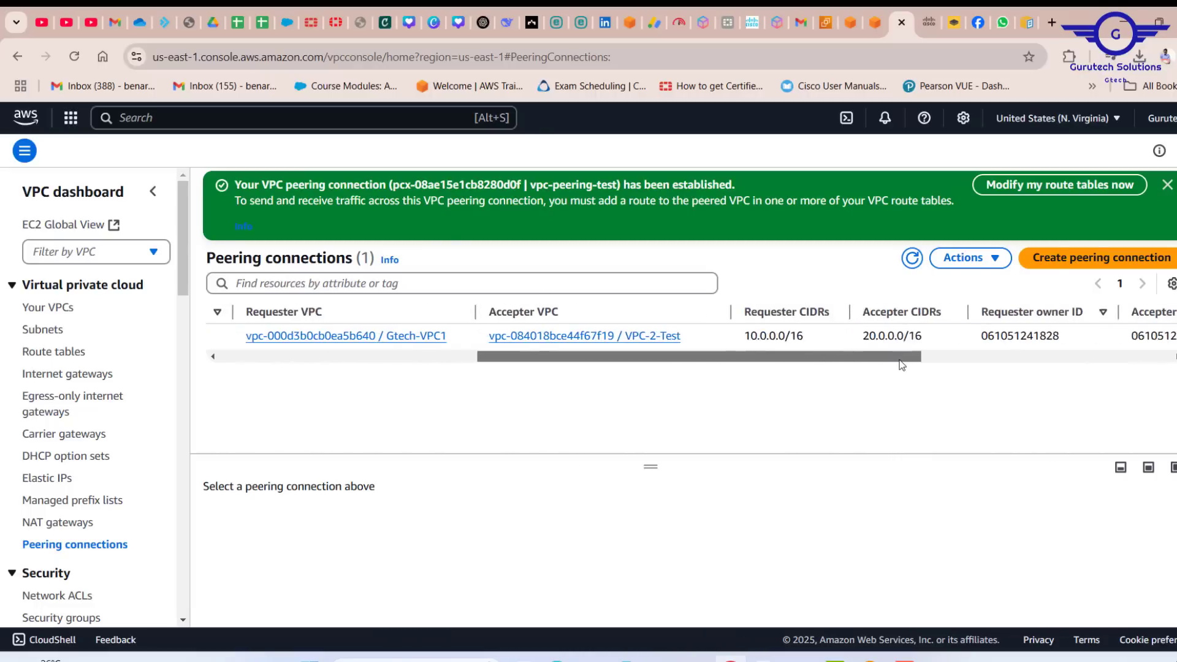
pyautogui.moveTo(798, 333); pyautogui.dragTo(727, 335)
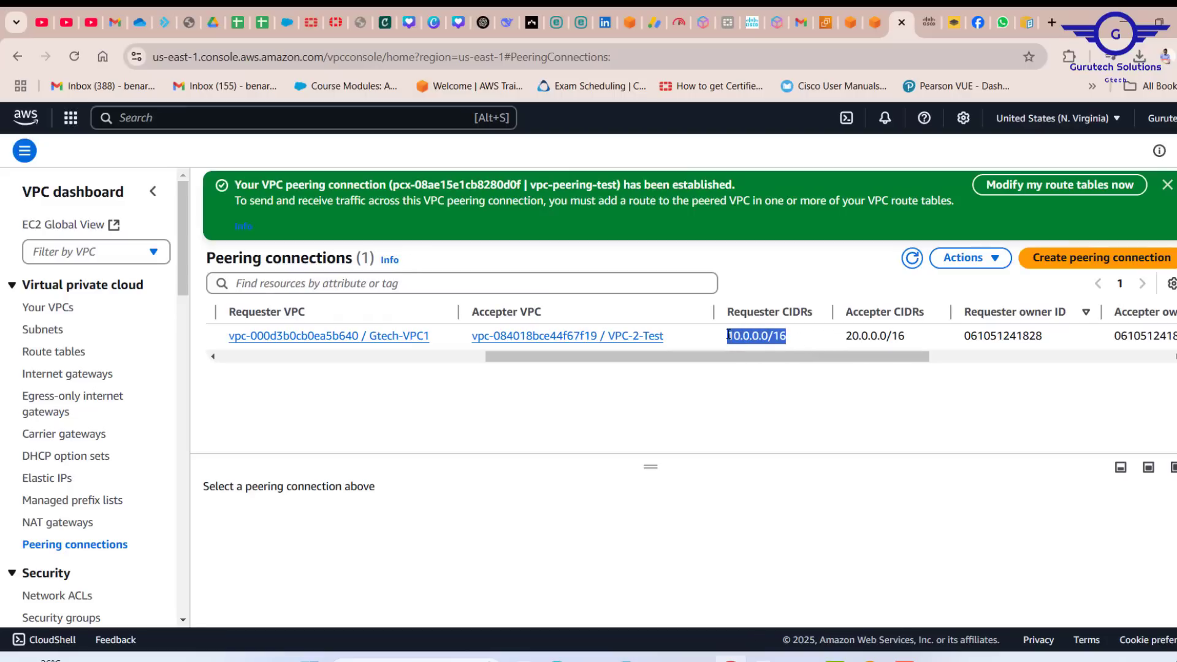
pyautogui.moveTo(916, 336); pyautogui.dragTo(851, 335)
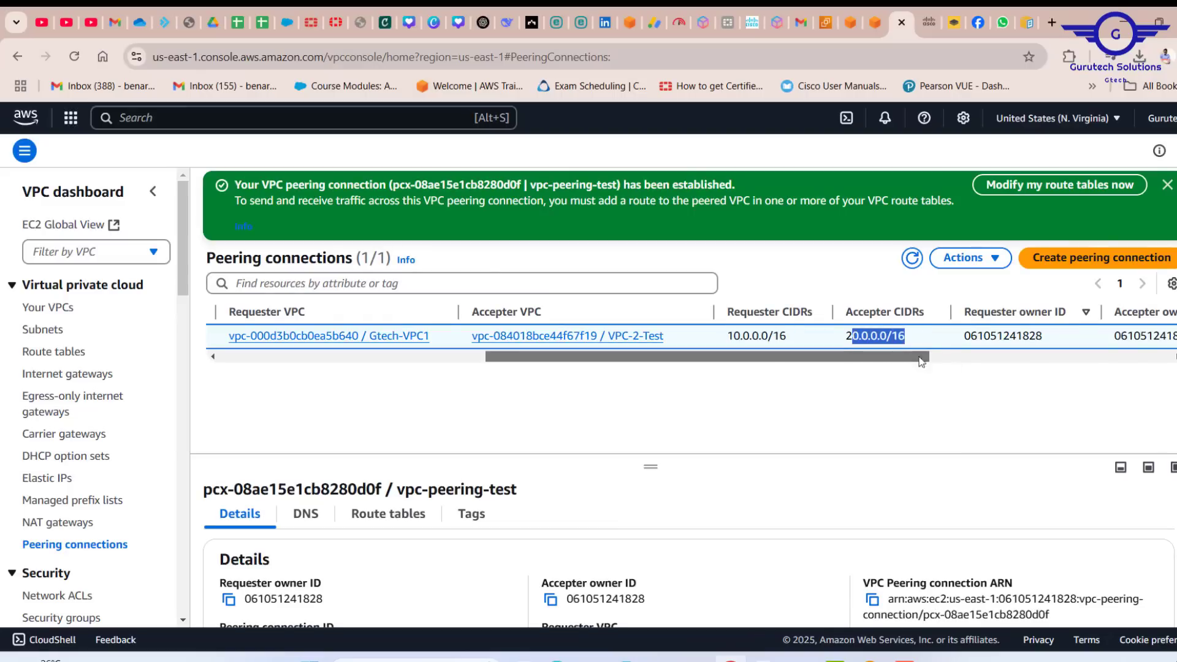
pyautogui.moveTo(913, 359); pyautogui.dragTo(1014, 380)
pyautogui.moveTo(828, 339); pyautogui.dragTo(730, 336)
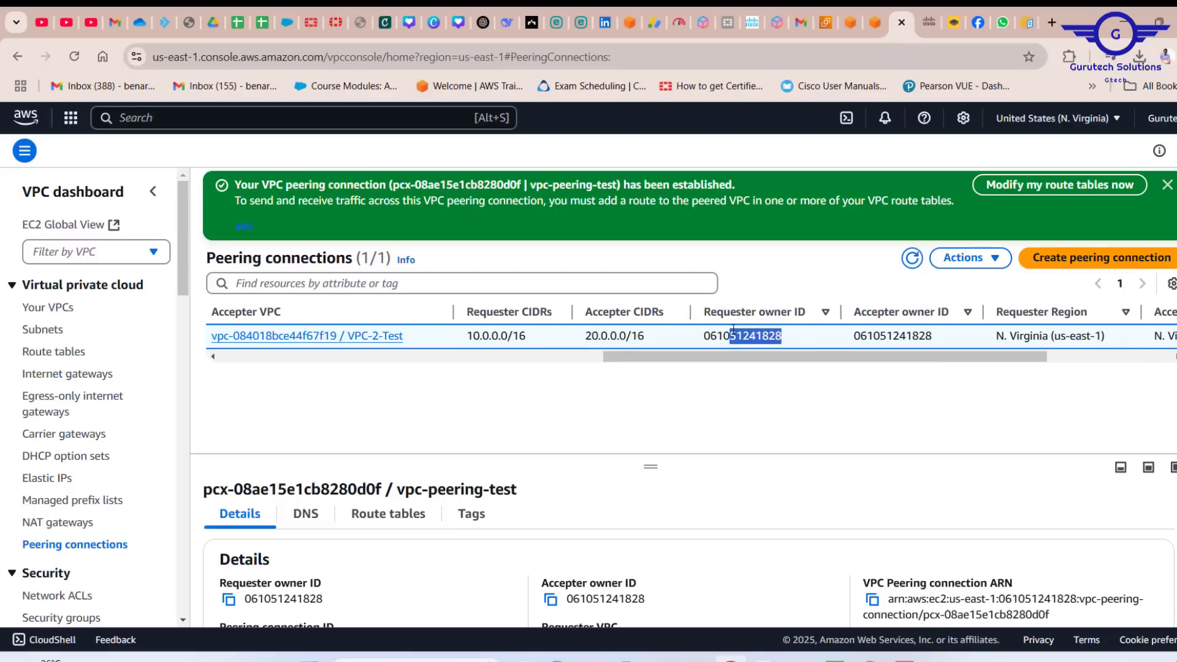
pyautogui.click(948, 341)
pyautogui.moveTo(949, 336); pyautogui.dragTo(907, 335)
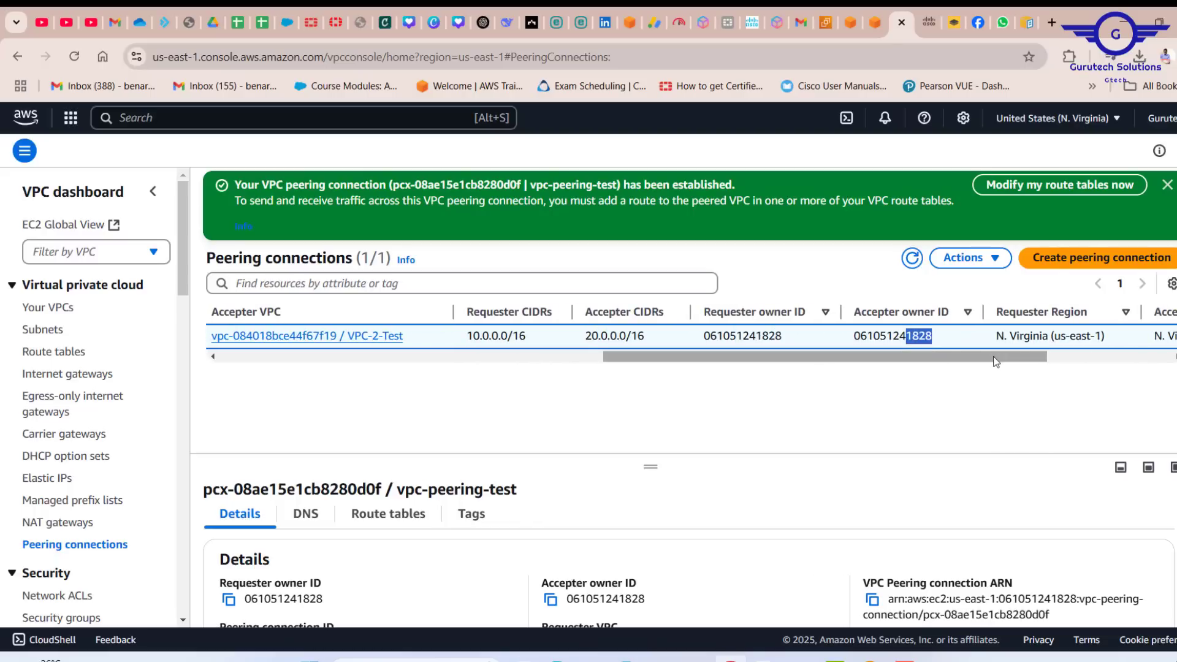
# - Switch to the public-ec2 terminal session and stop the running ping to 20.0.1.163
pyautogui.moveTo(1006, 357); pyautogui.dragTo(475, 352)
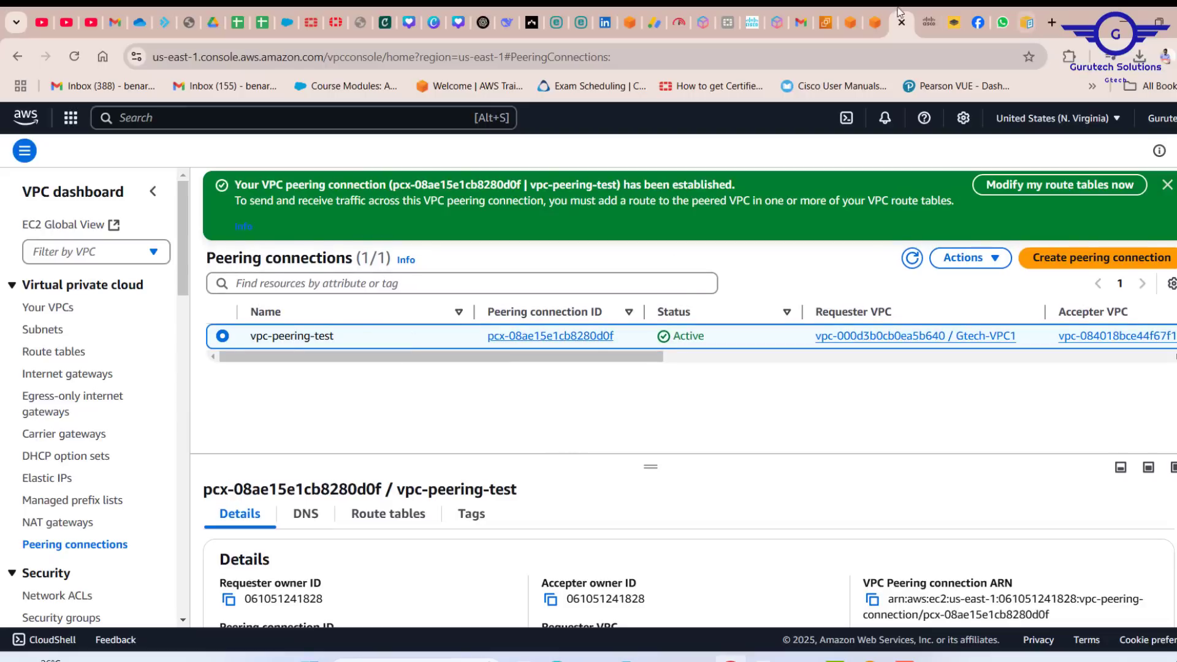
pyautogui.click(850, 22)
pyautogui.click(410, 425)
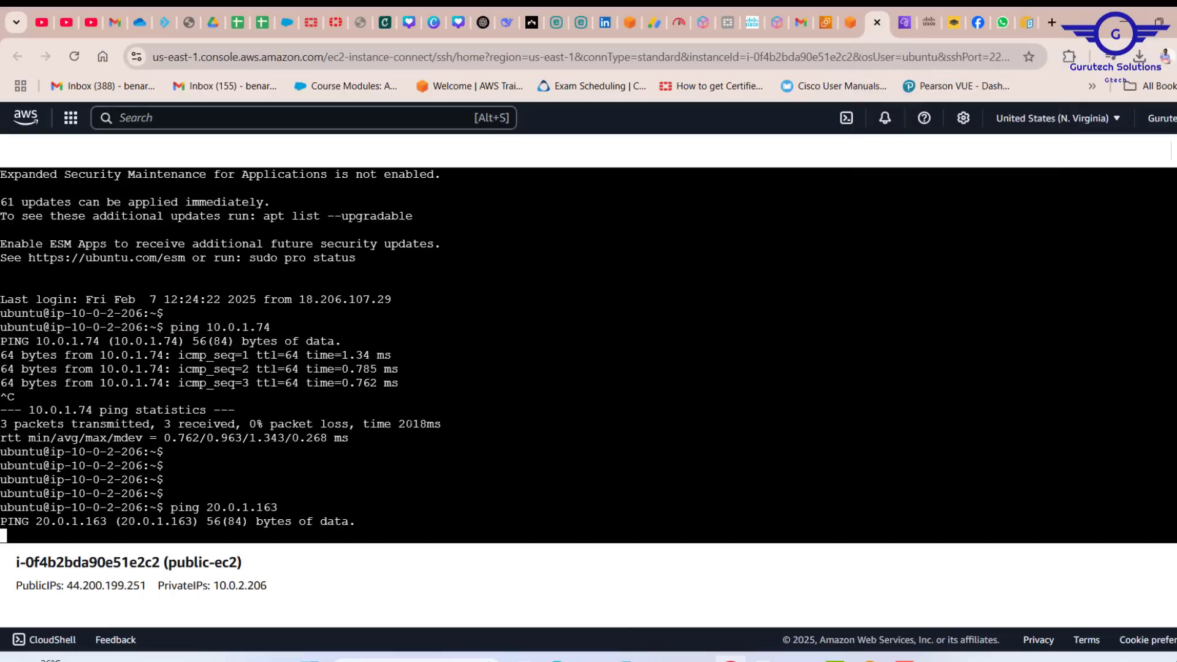
pyautogui.hotkey('ctrl', 'c')
pyautogui.hotkey('ctrl', 'c')
pyautogui.hotkey('ctrl', 'c')
pyautogui.hotkey('ctrl', 'c')
pyautogui.hotkey('ctrl', 'c')
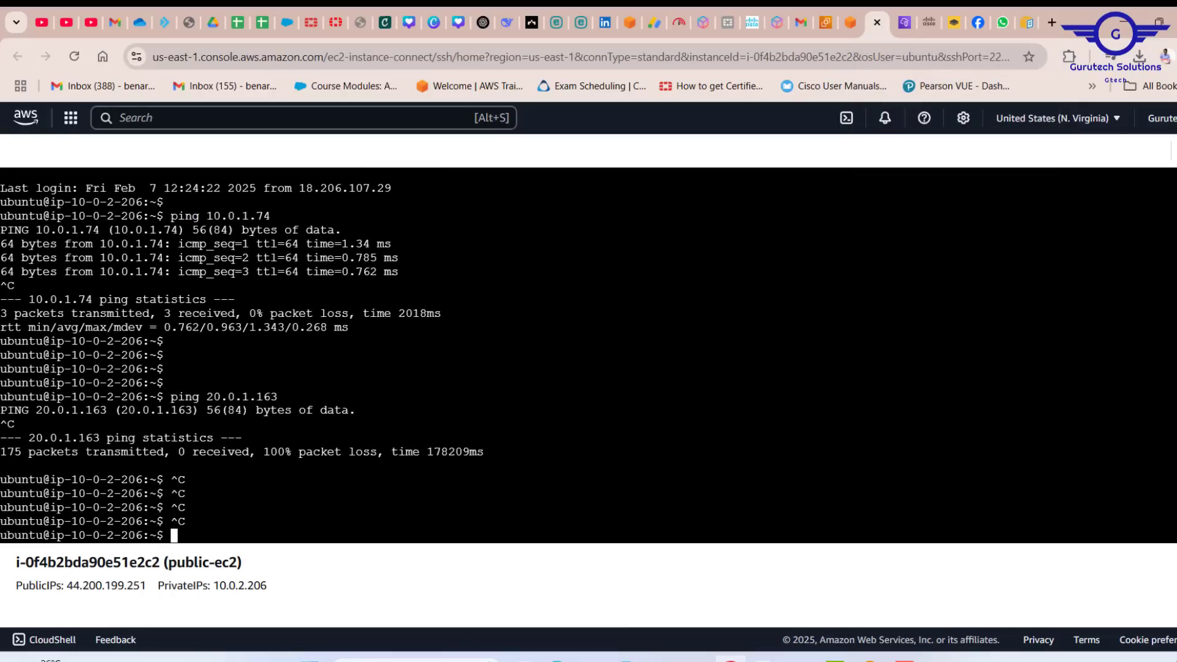
# - Run ping 20.0.1.163 again from public-ec2 to test connectivity over the peering connection, and stop it after a few packets
pyautogui.press('Up')
pyautogui.press('Return')
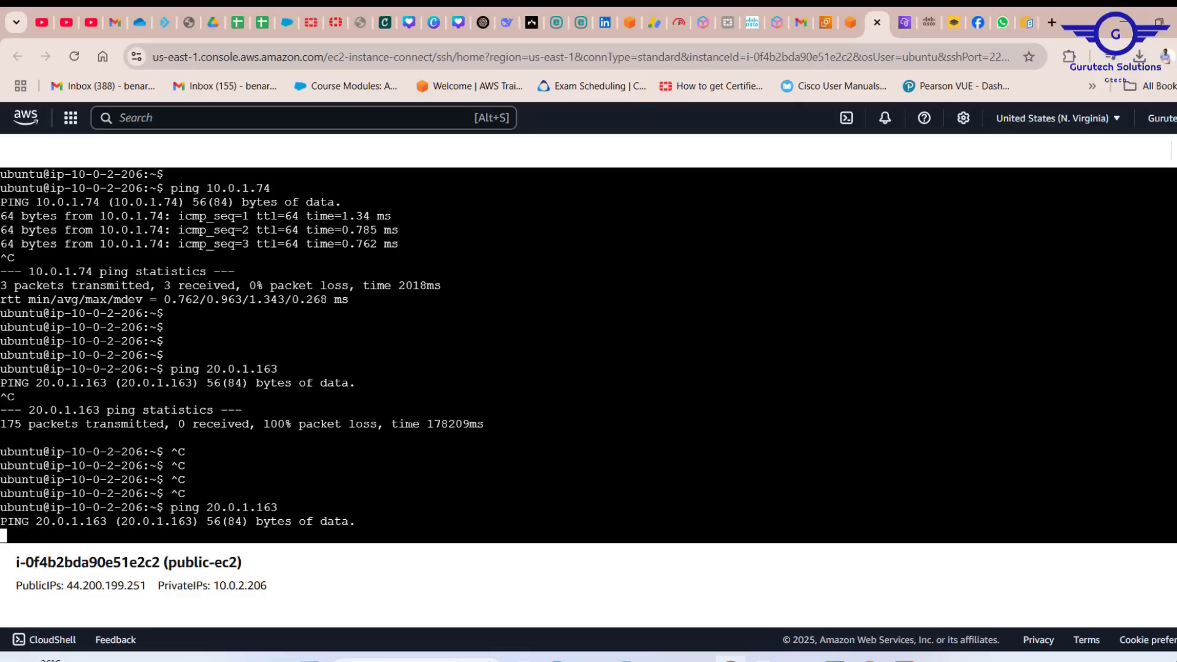
pyautogui.hotkey('ctrl', 'c')
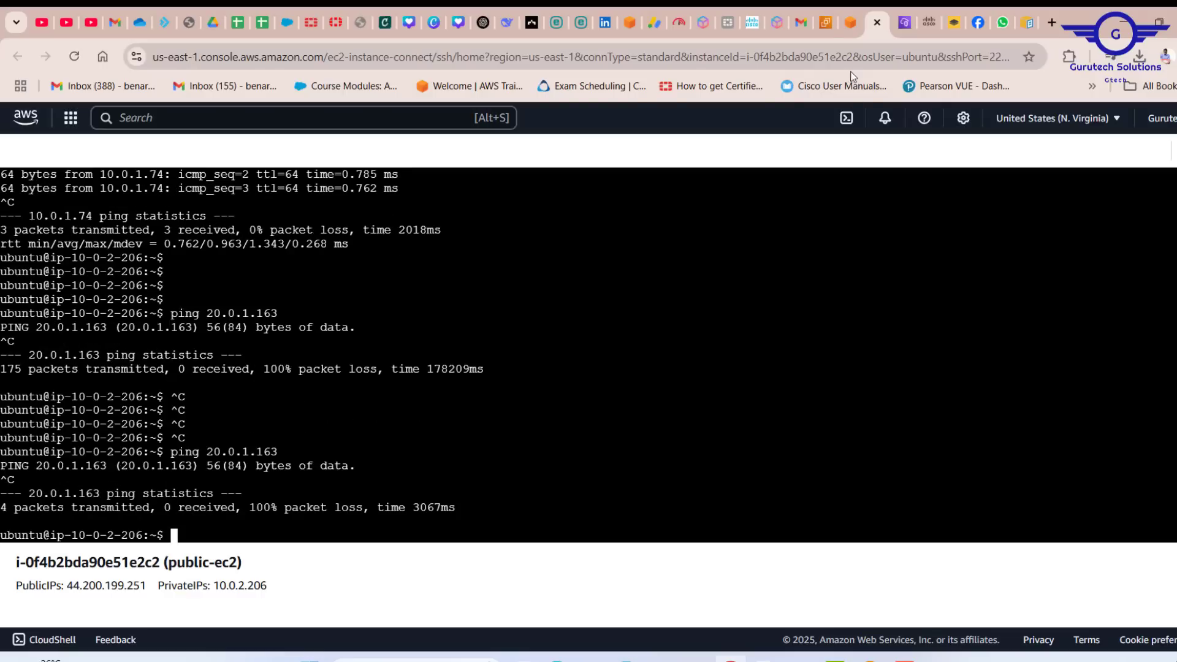
# - Return to the VPC console, switch to the draw.io peering diagram and examine its route tables and VPC-2's CIDR
pyautogui.click(904, 23)
pyautogui.click(869, 659)
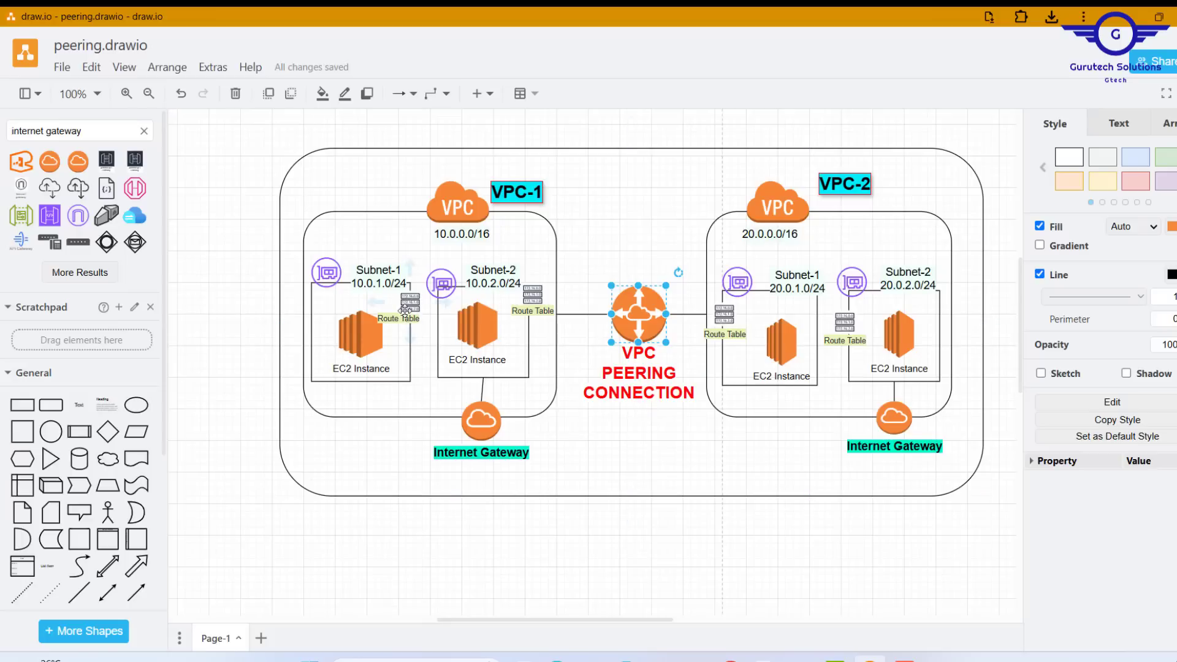
pyautogui.click(771, 237)
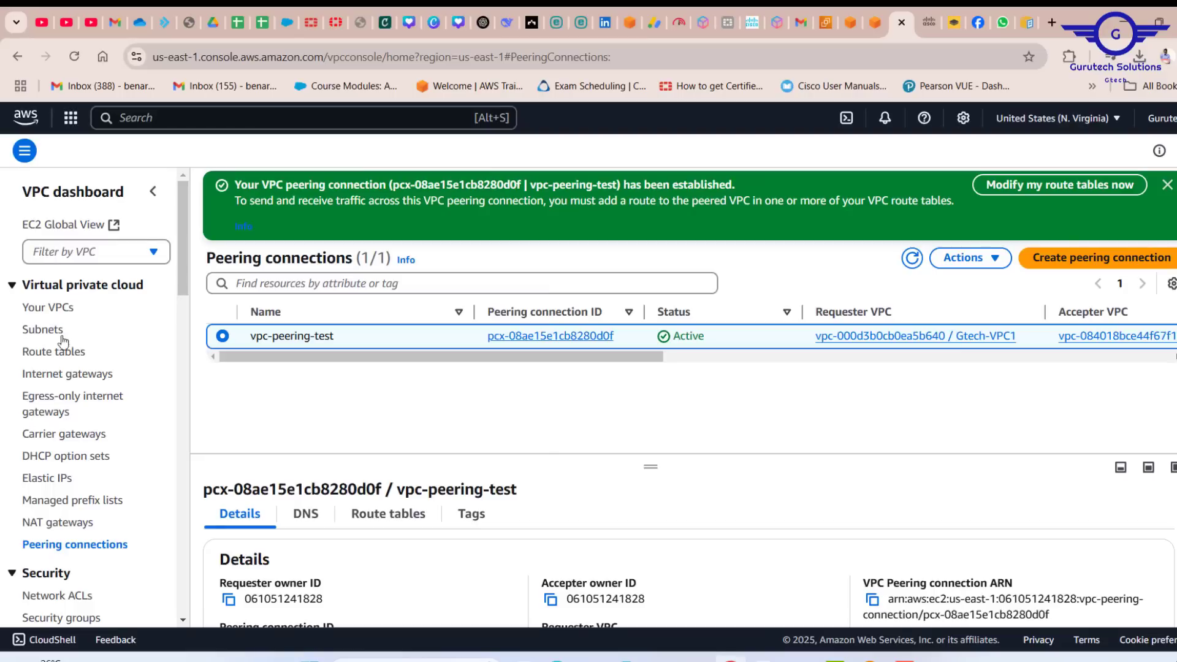
# - Open the vpc2-public route table for route editing, highlight its local destination and check the VPC CIDRs in the draw.io diagram
pyautogui.click(44, 350)
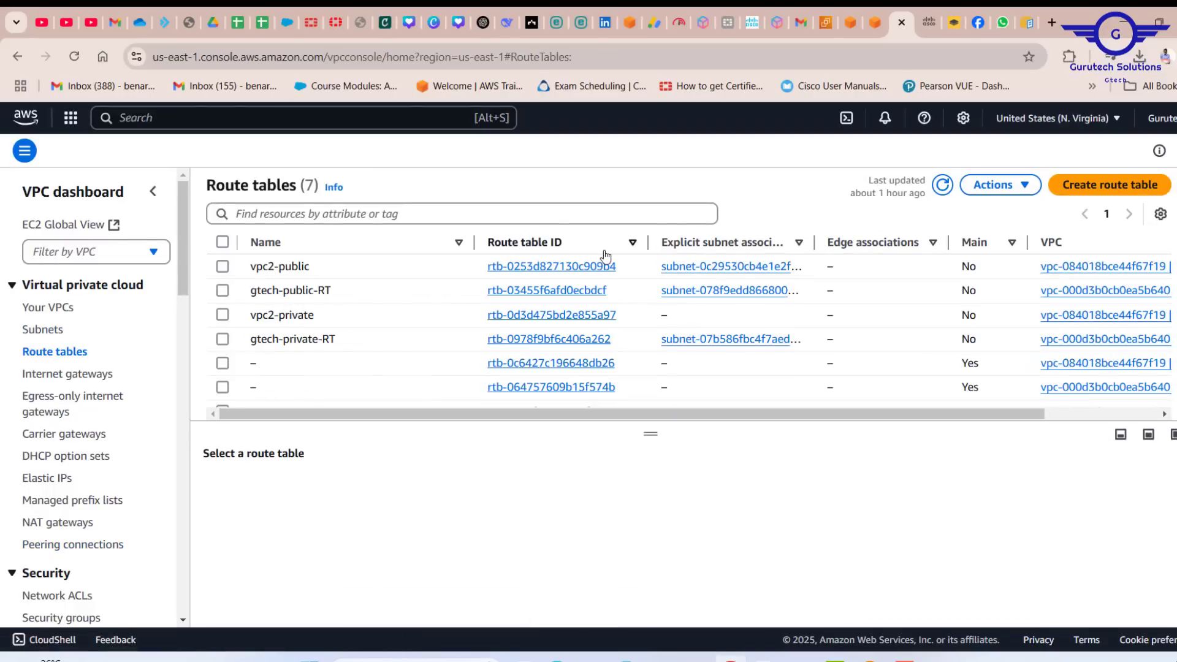
pyautogui.click(535, 267)
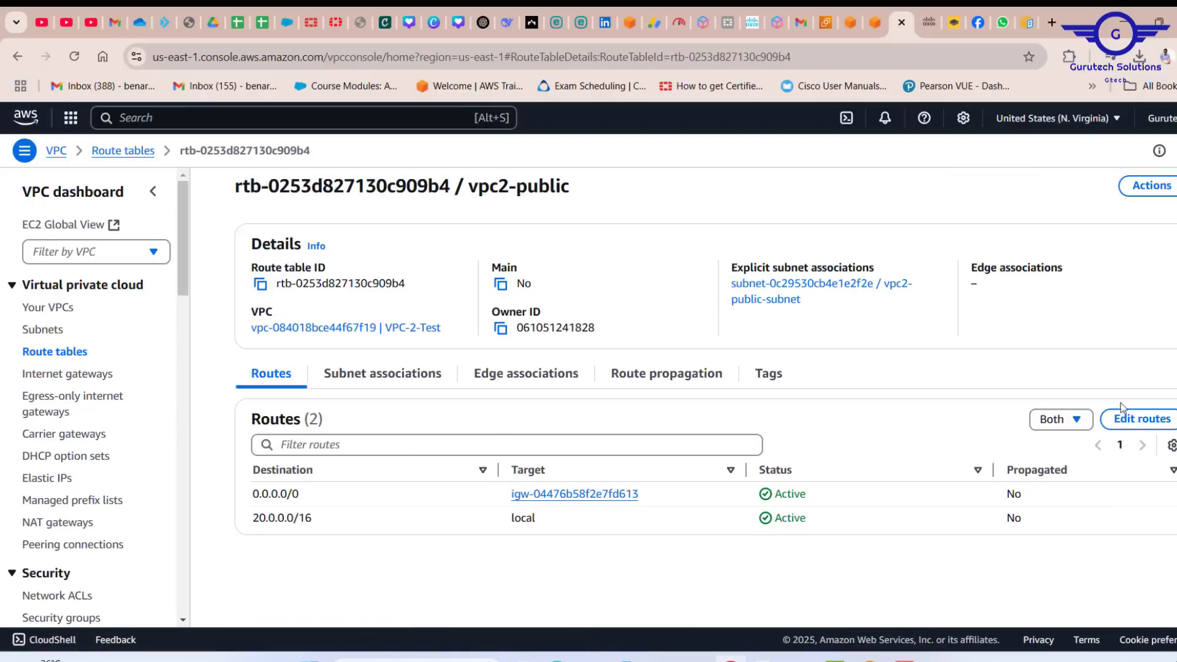
pyautogui.click(1140, 418)
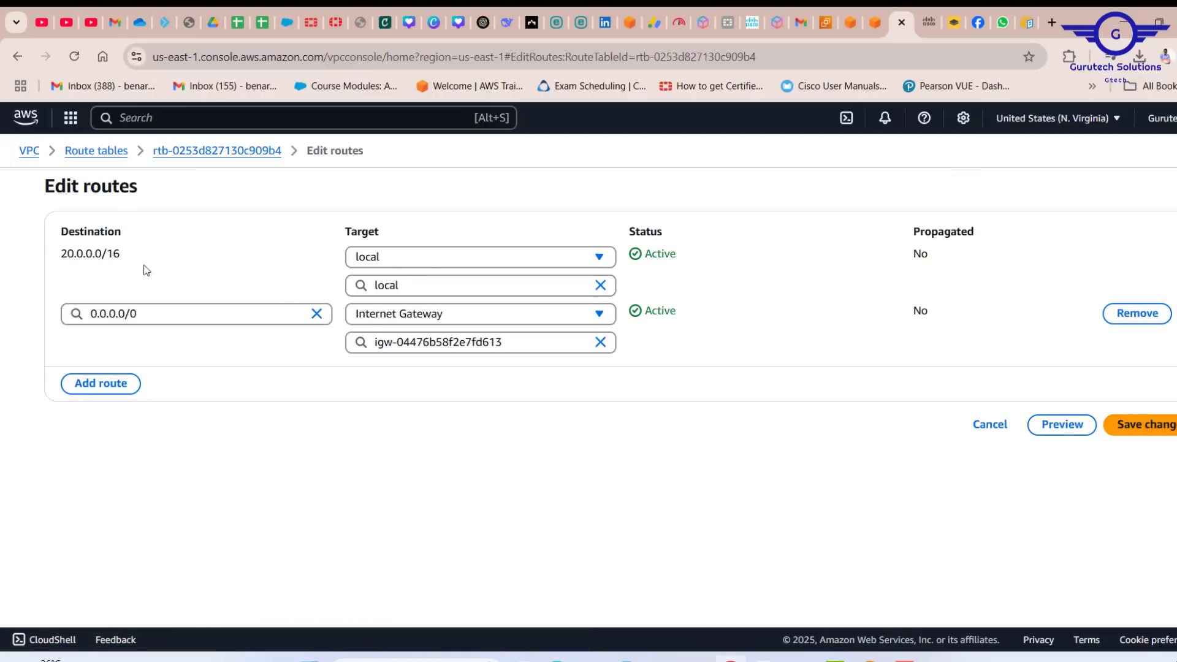
pyautogui.moveTo(130, 257); pyautogui.dragTo(62, 256)
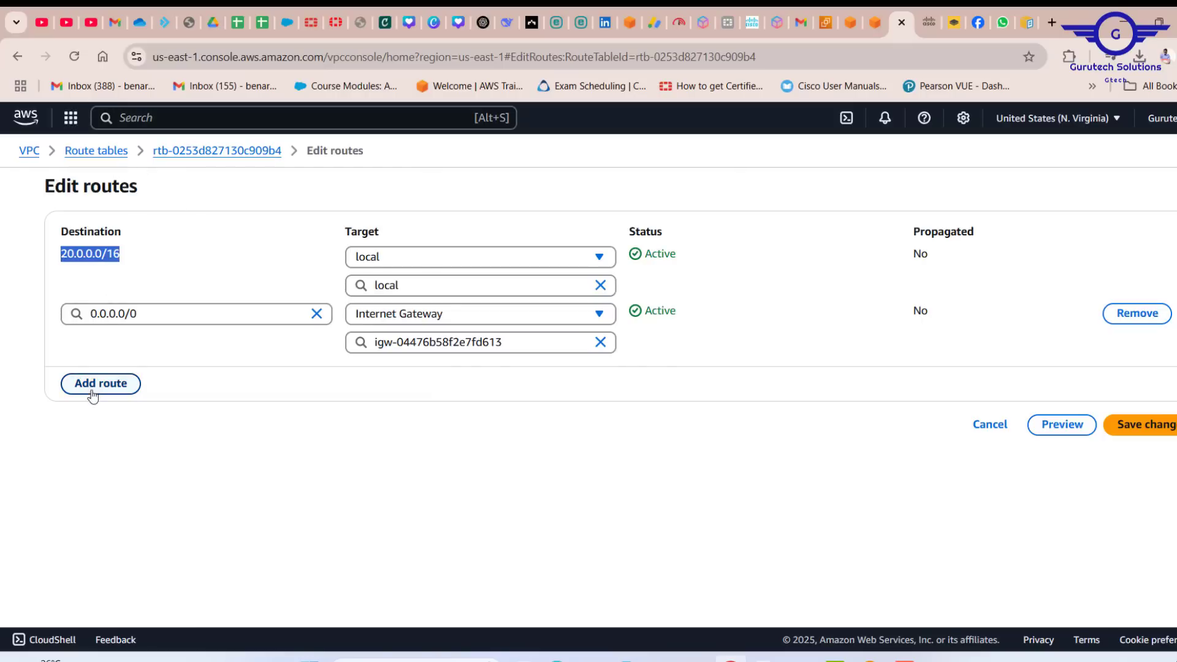
pyautogui.hotkey('alt', 'Tab')
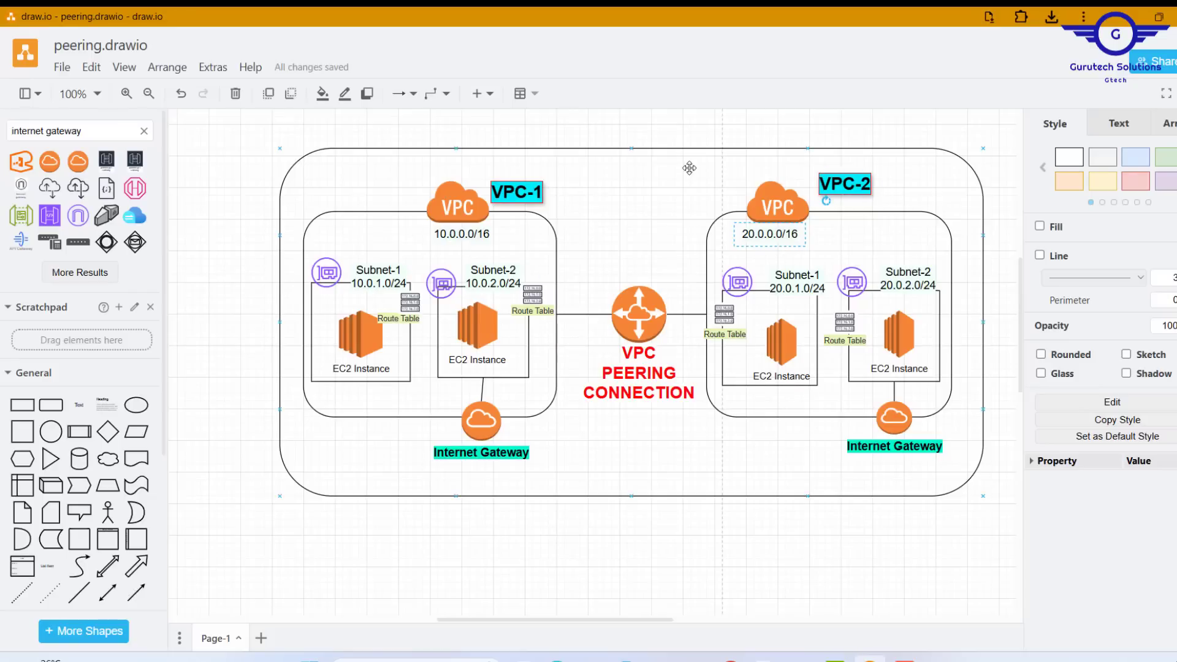
pyautogui.click(1122, 19)
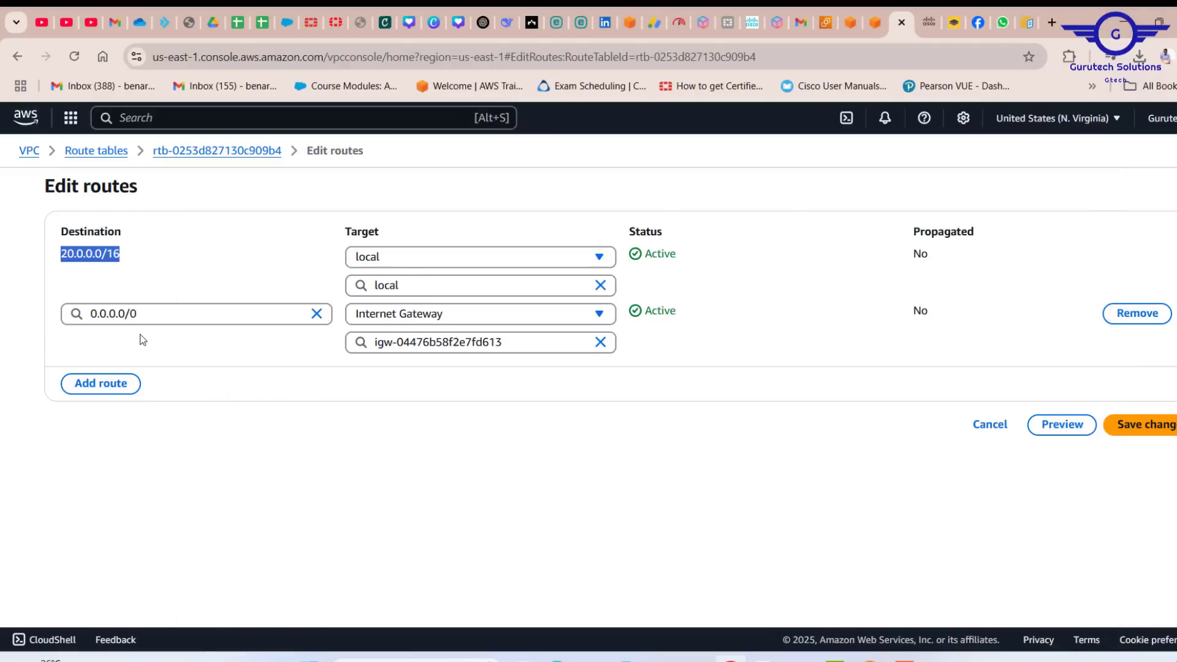
# - Add a route with destination 10.0.0.0/16 to the vpc2-public route table
pyautogui.click(103, 385)
pyautogui.click(117, 372)
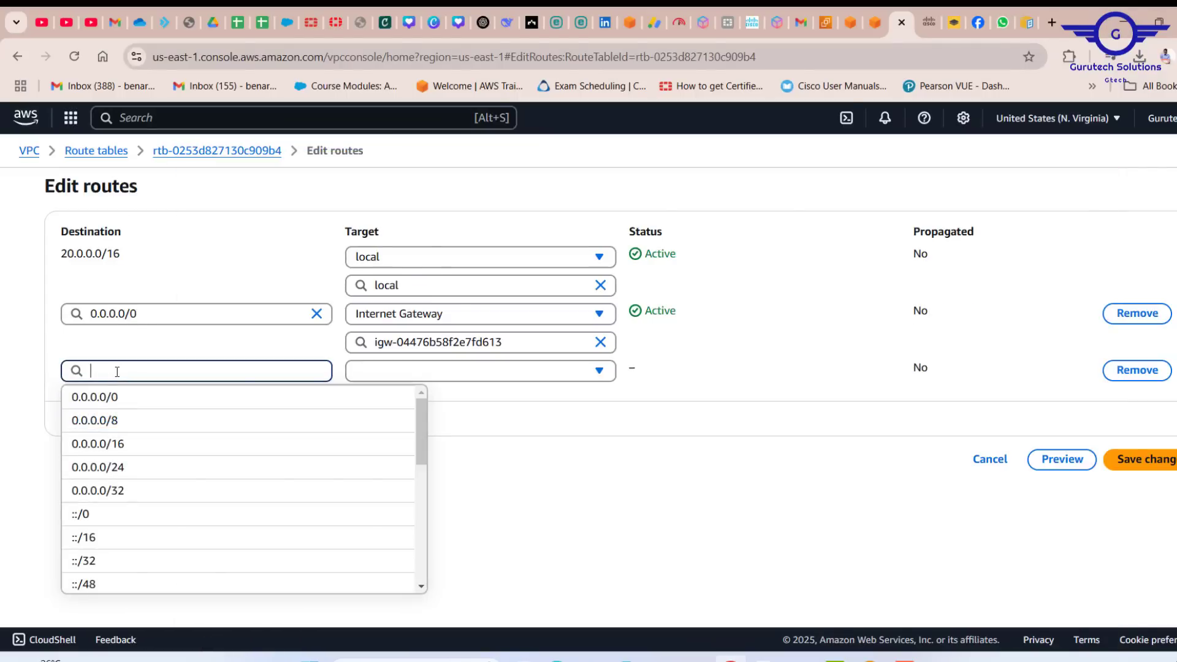
pyautogui.write('10.0.0.0')
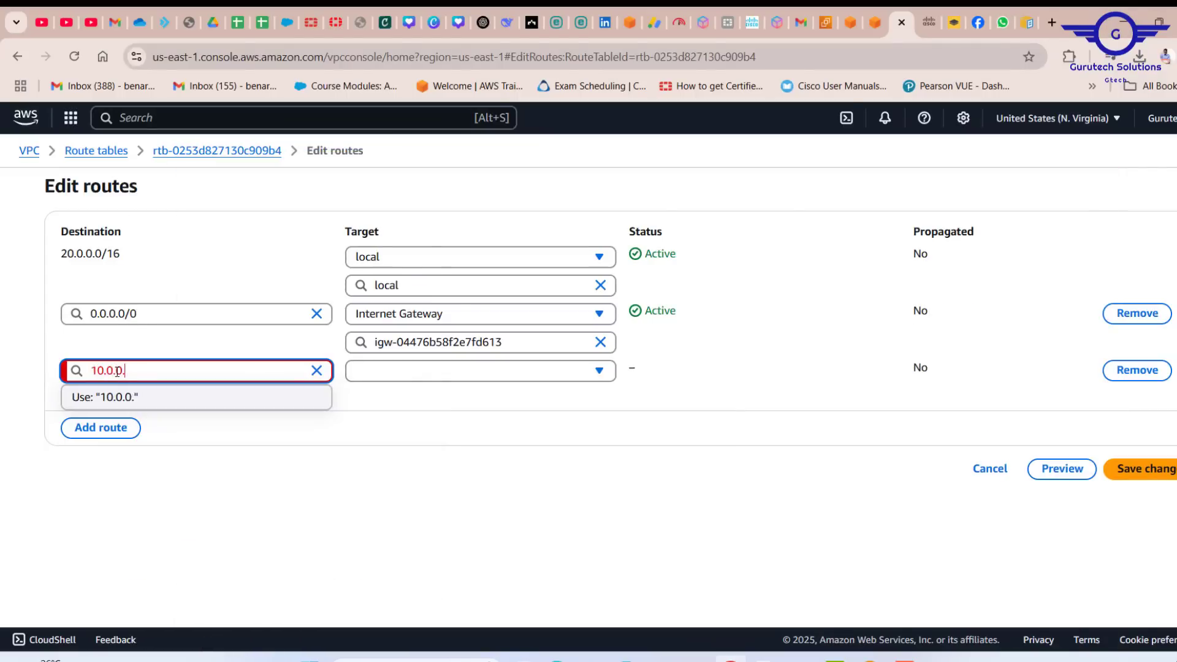
pyautogui.write('/16')
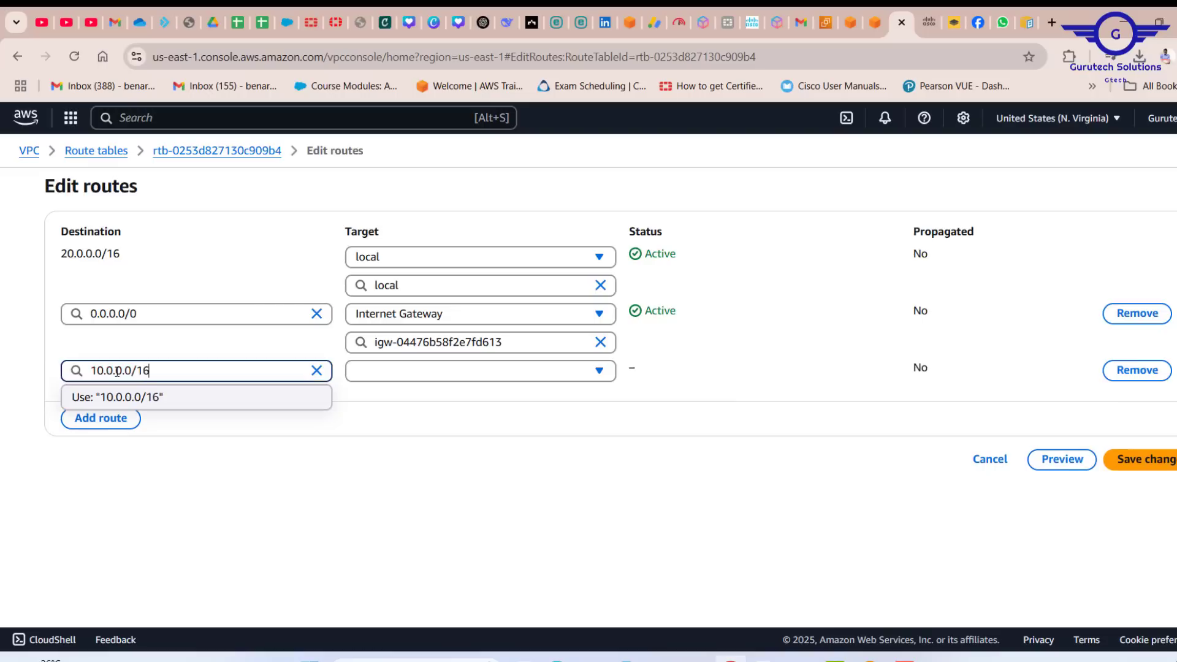
pyautogui.click(178, 402)
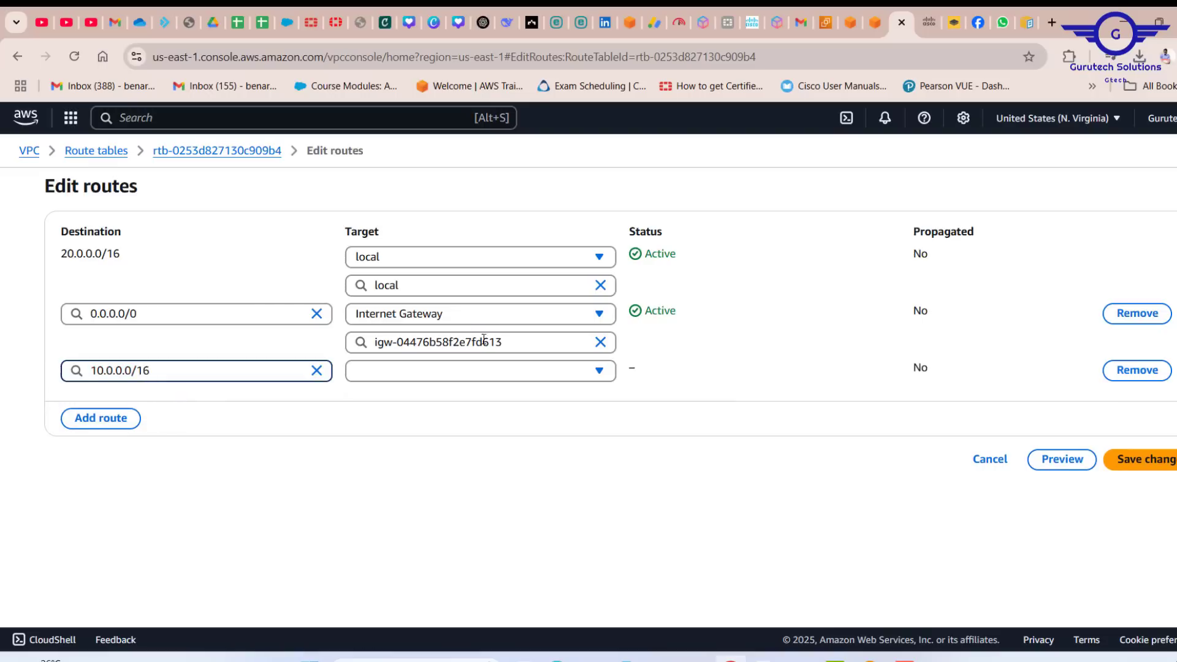
# - Target the 10.0.0.0/16 route at the vpc-peering-test peering connection and save the route changes
pyautogui.click(461, 370)
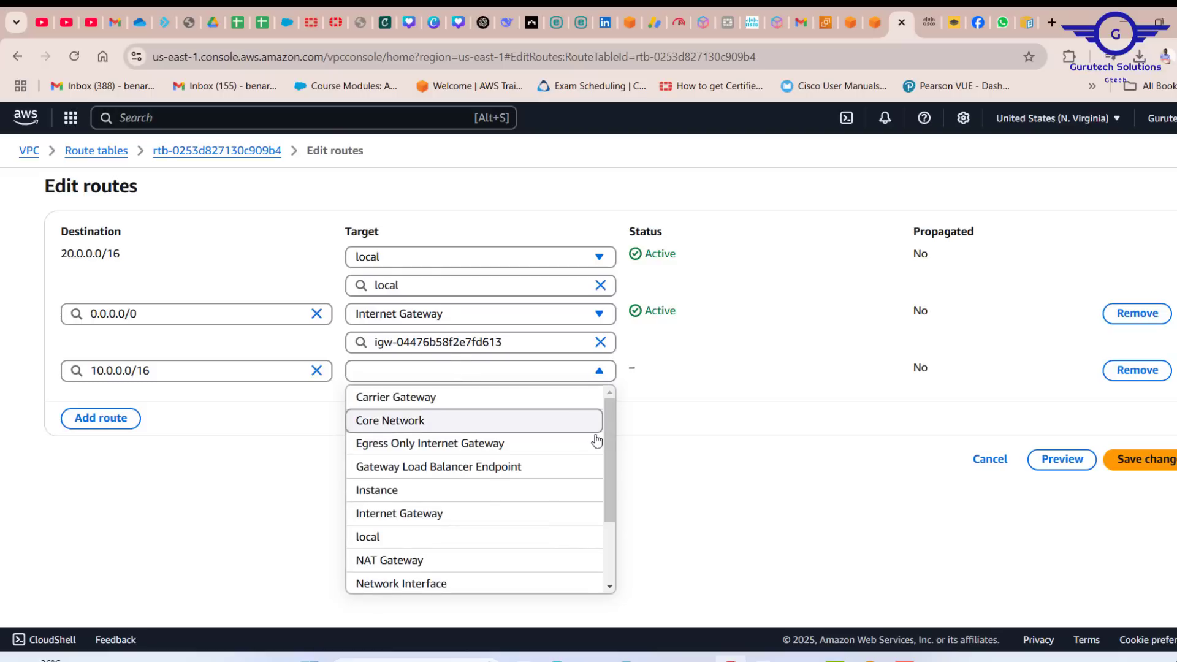
pyautogui.moveTo(609, 446); pyautogui.dragTo(608, 503)
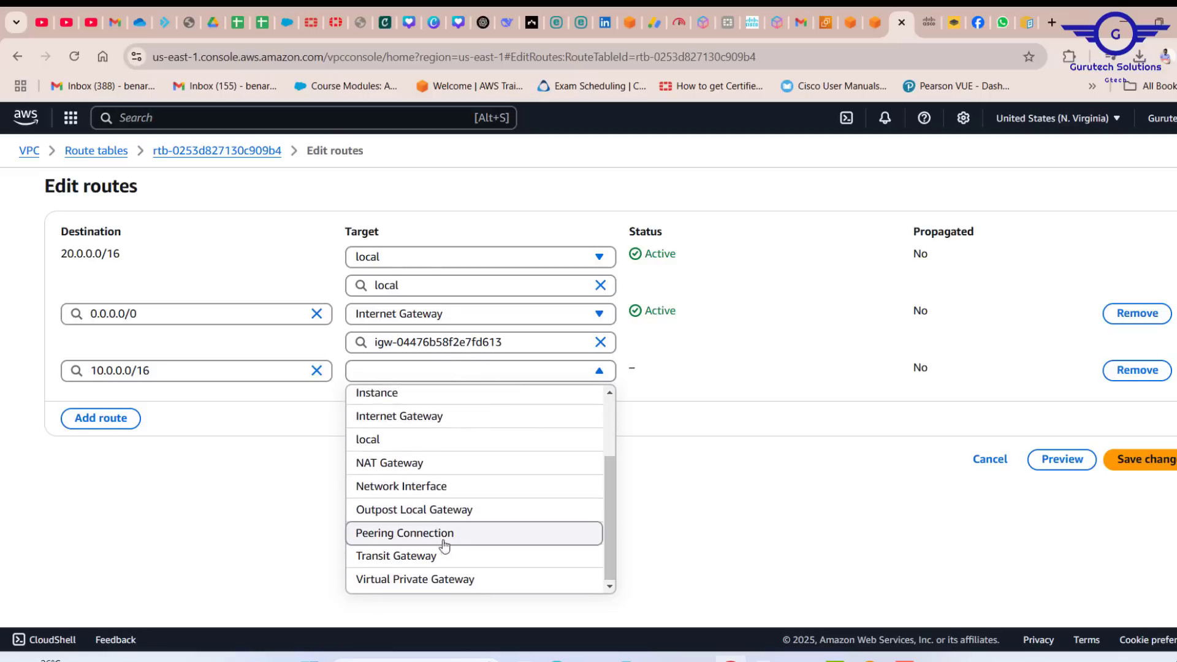
pyautogui.click(413, 540)
pyautogui.click(489, 399)
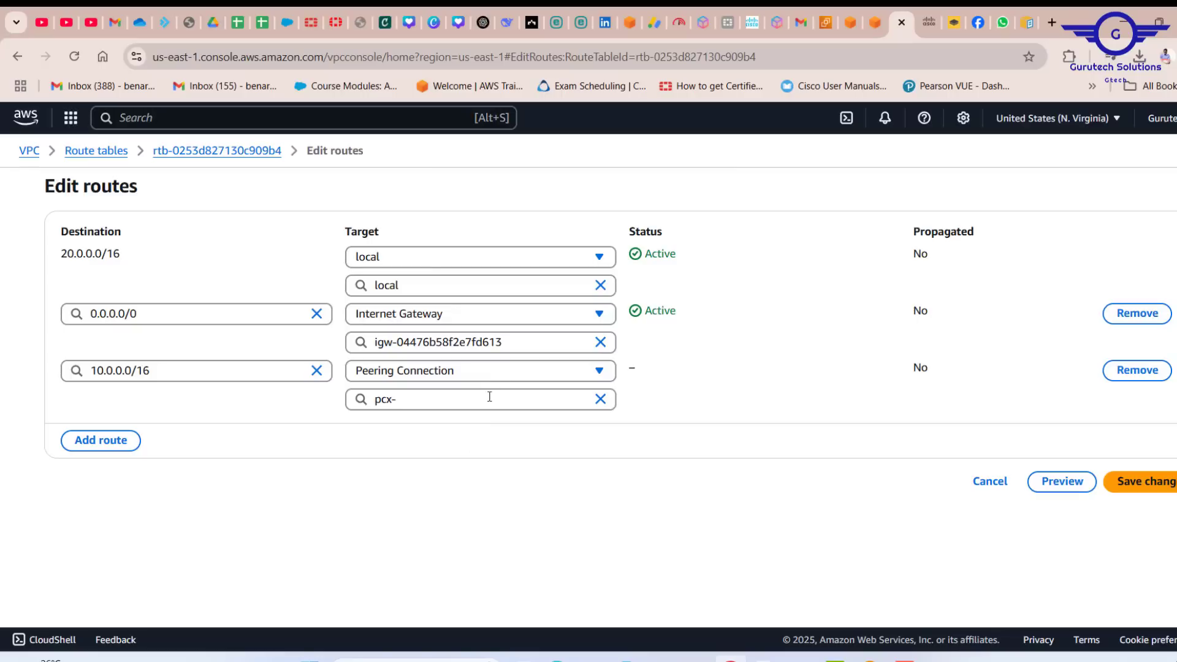
pyautogui.write('pcx-')
pyautogui.click(503, 451)
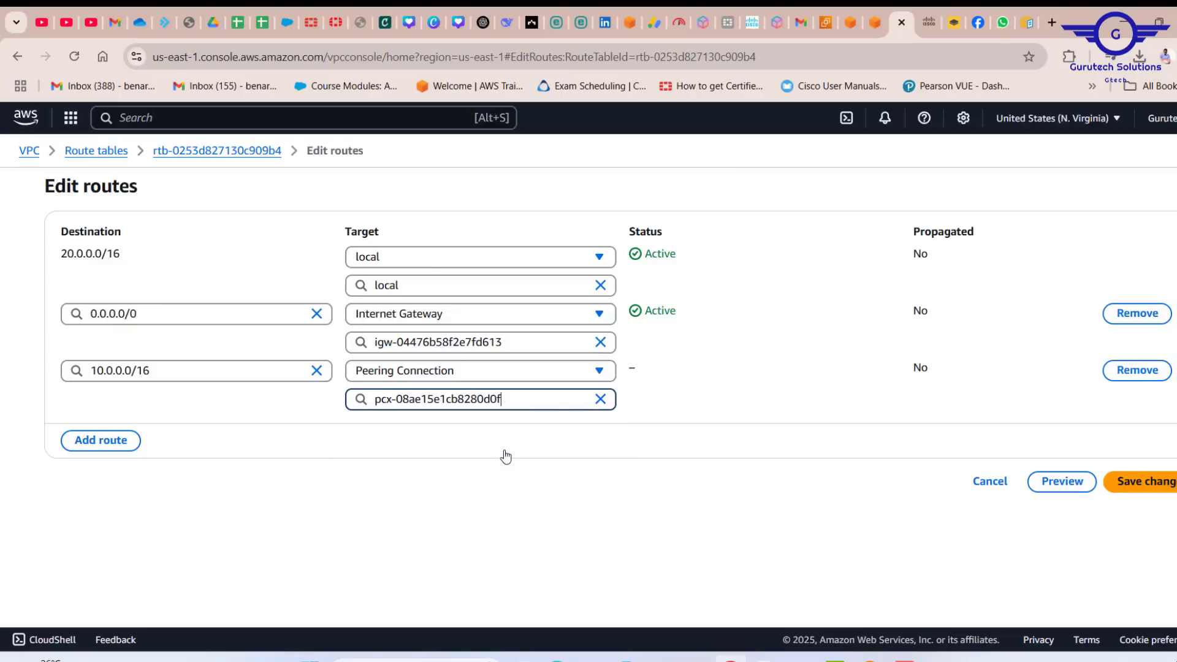
pyautogui.click(1152, 484)
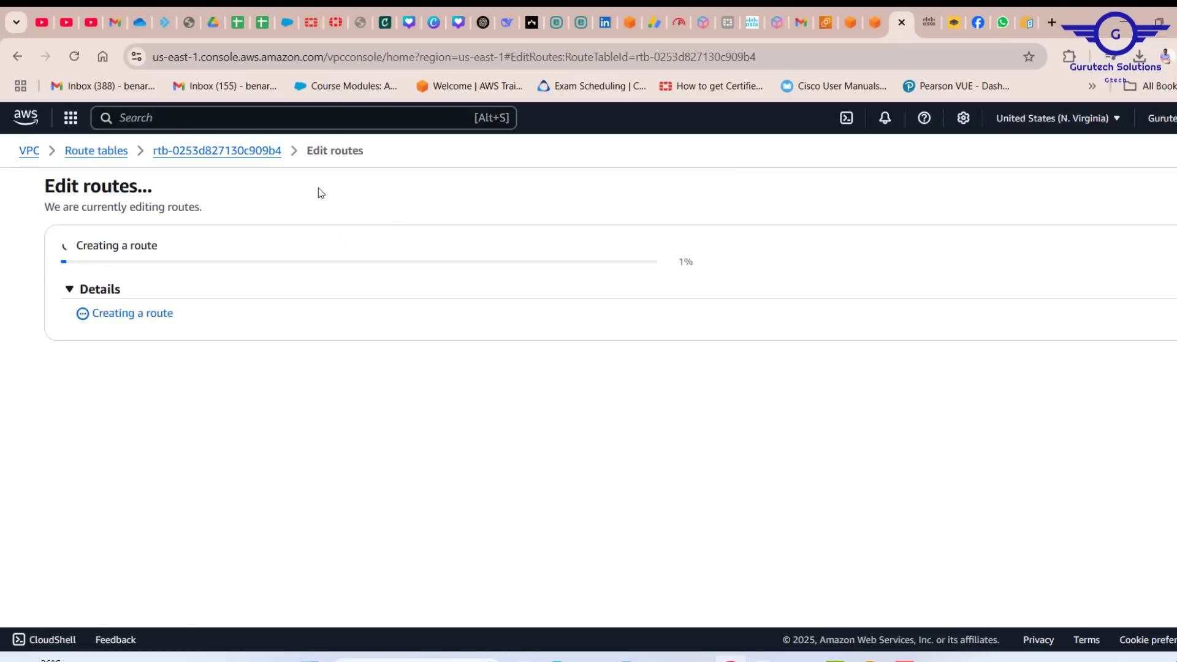
# - Go back to the route tables, check the diagram, open gtech-public-RT for route editing and add an empty route
pyautogui.click(141, 151)
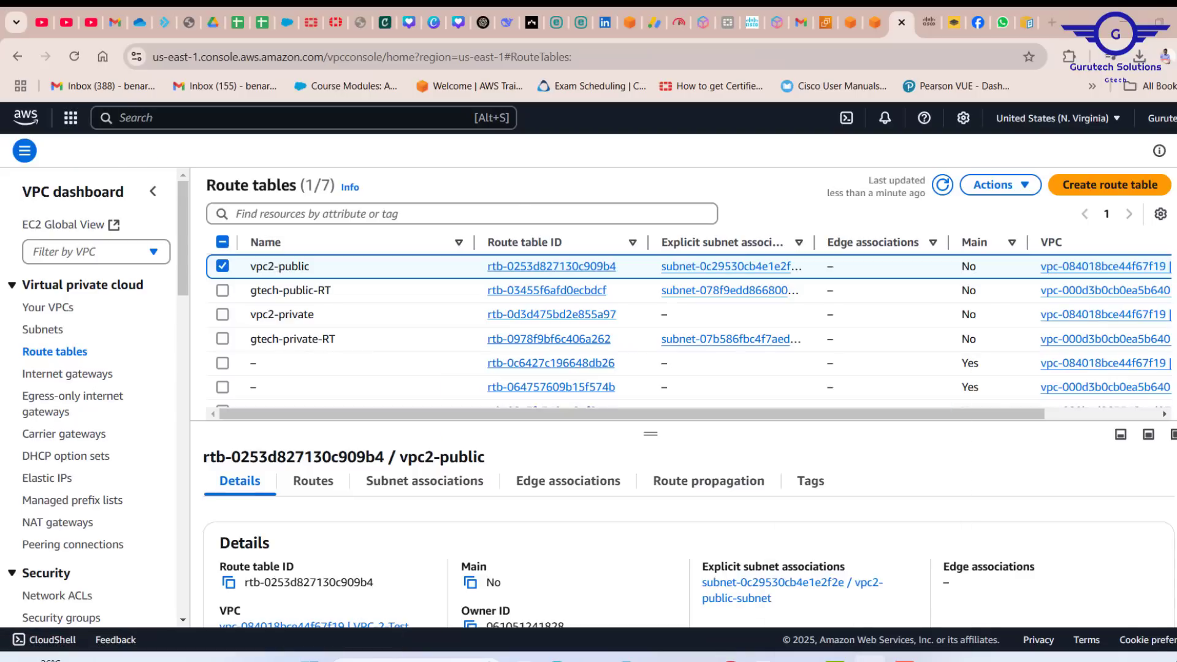
pyautogui.click(869, 657)
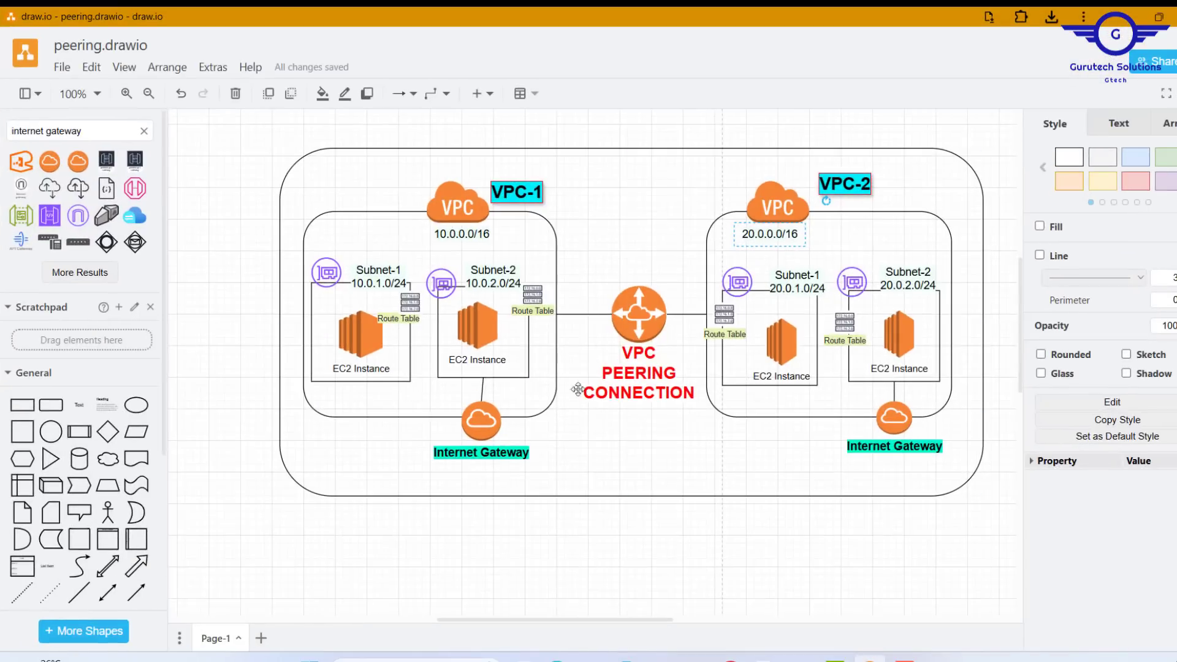
pyautogui.click(1123, 18)
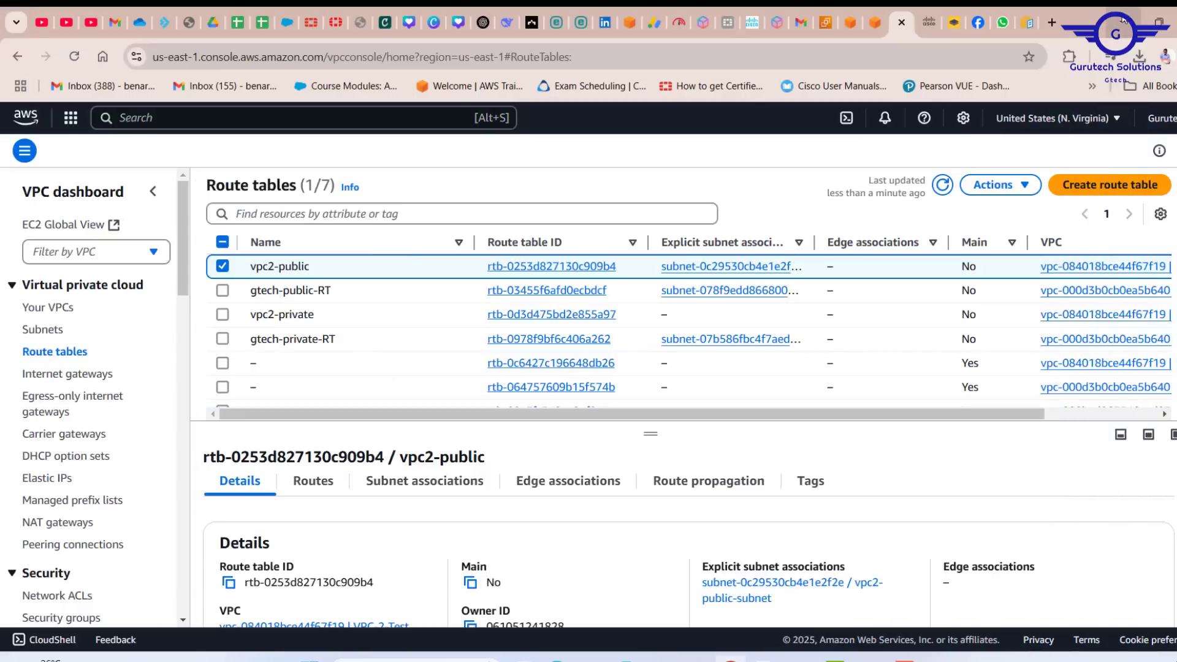
pyautogui.click(528, 291)
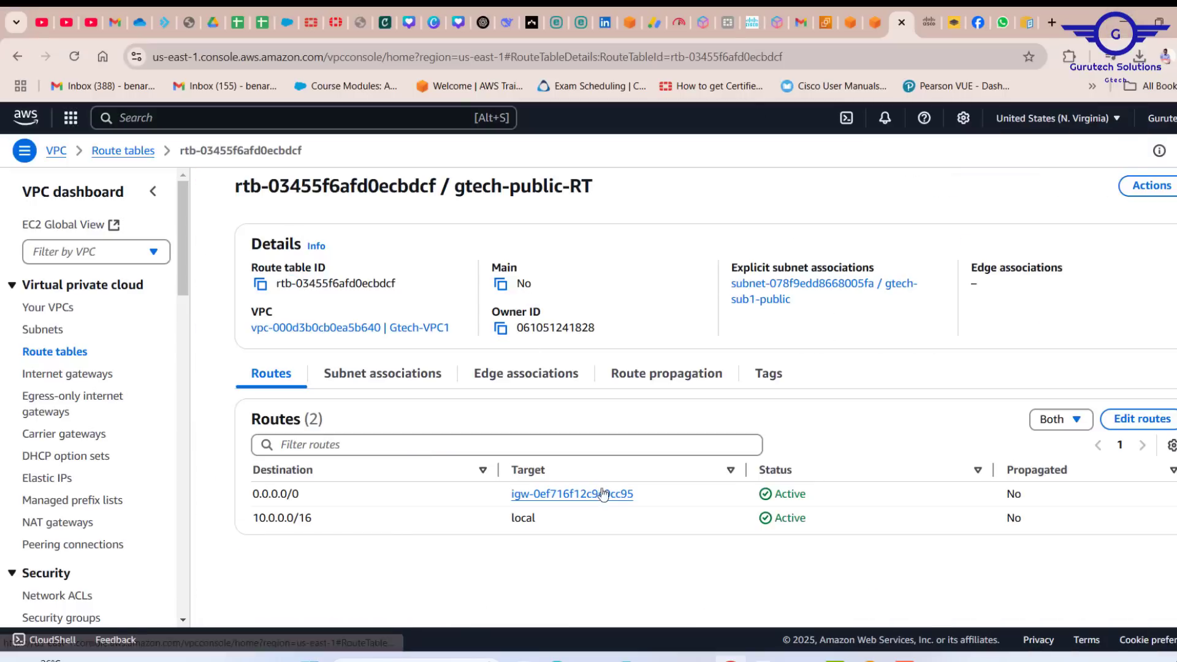
pyautogui.click(1141, 418)
pyautogui.click(101, 383)
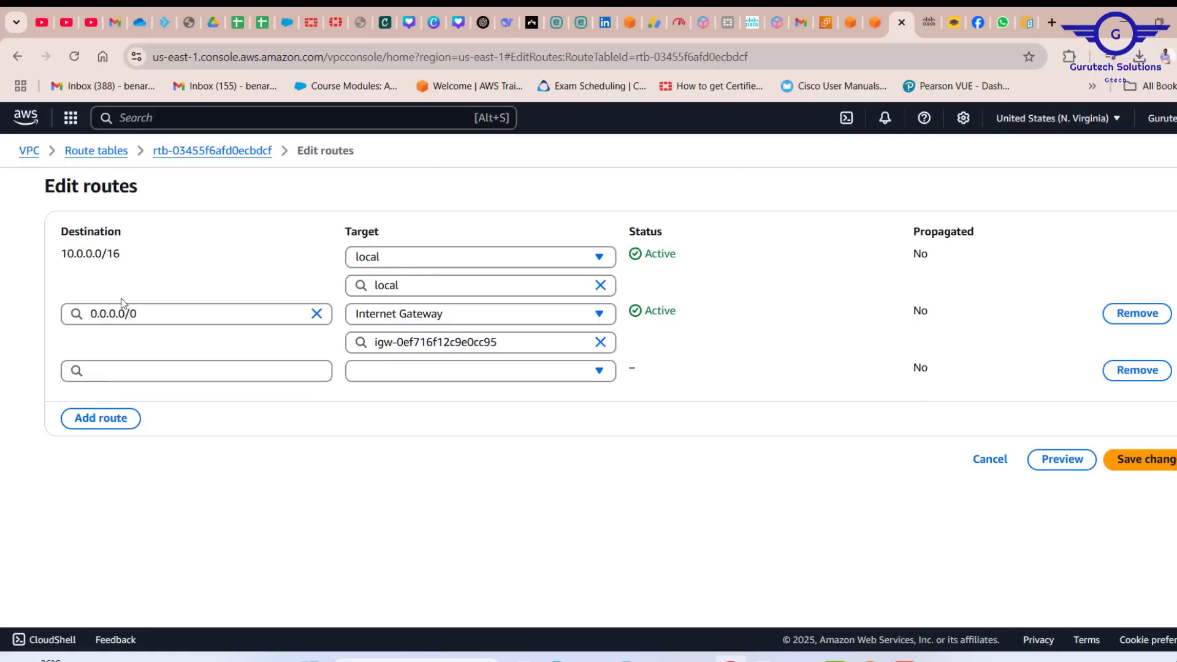
pyautogui.moveTo(126, 255); pyautogui.dragTo(64, 254)
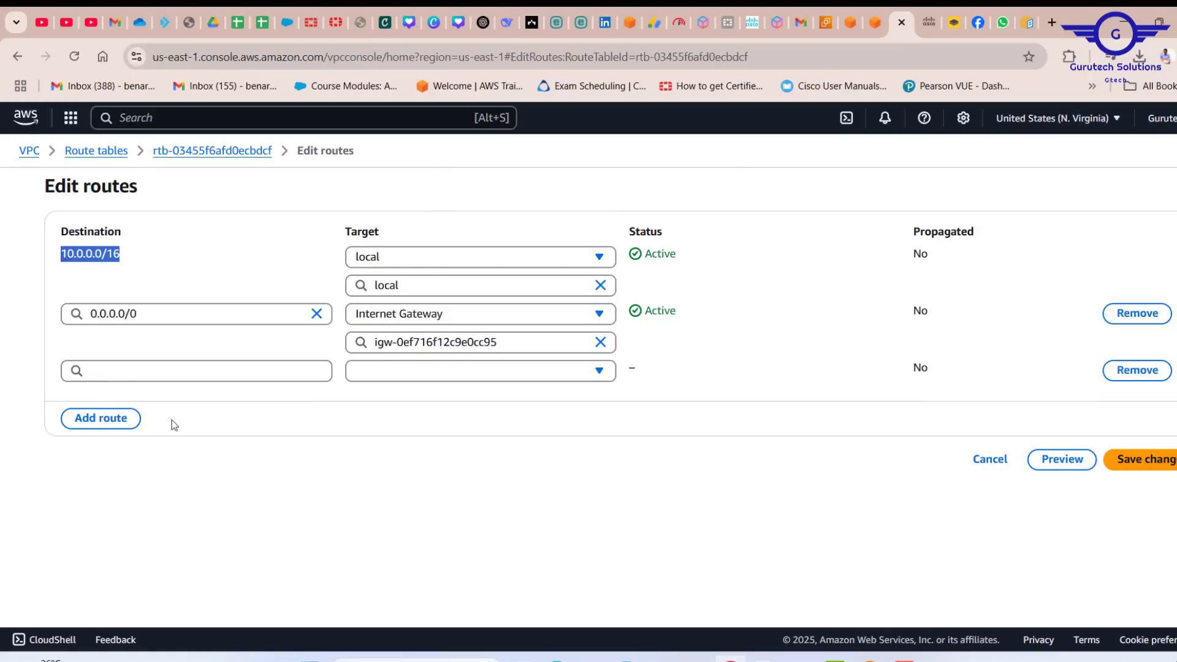
# - Set the destination of the new gtech-public-RT route to 20.0.0.0/16, replacing the mistakenly pasted ping command
pyautogui.click(124, 372)
pyautogui.write('ping 10.0.1.74')
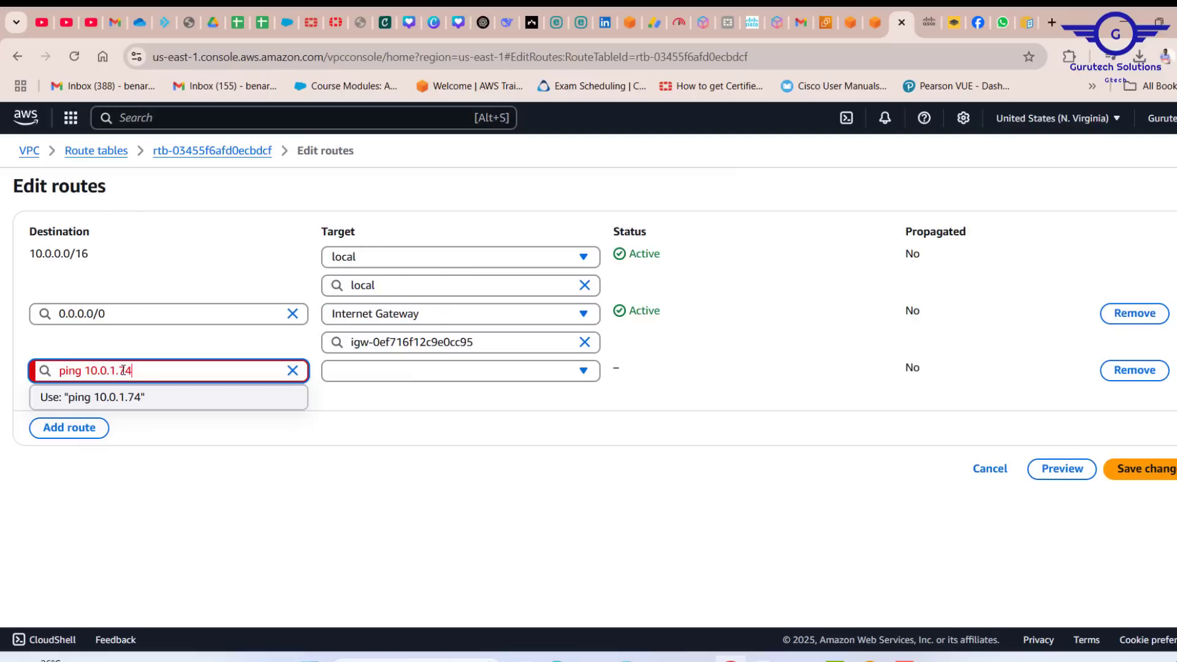
pyautogui.hotkey('ctrl', 'a')
pyautogui.write('2')
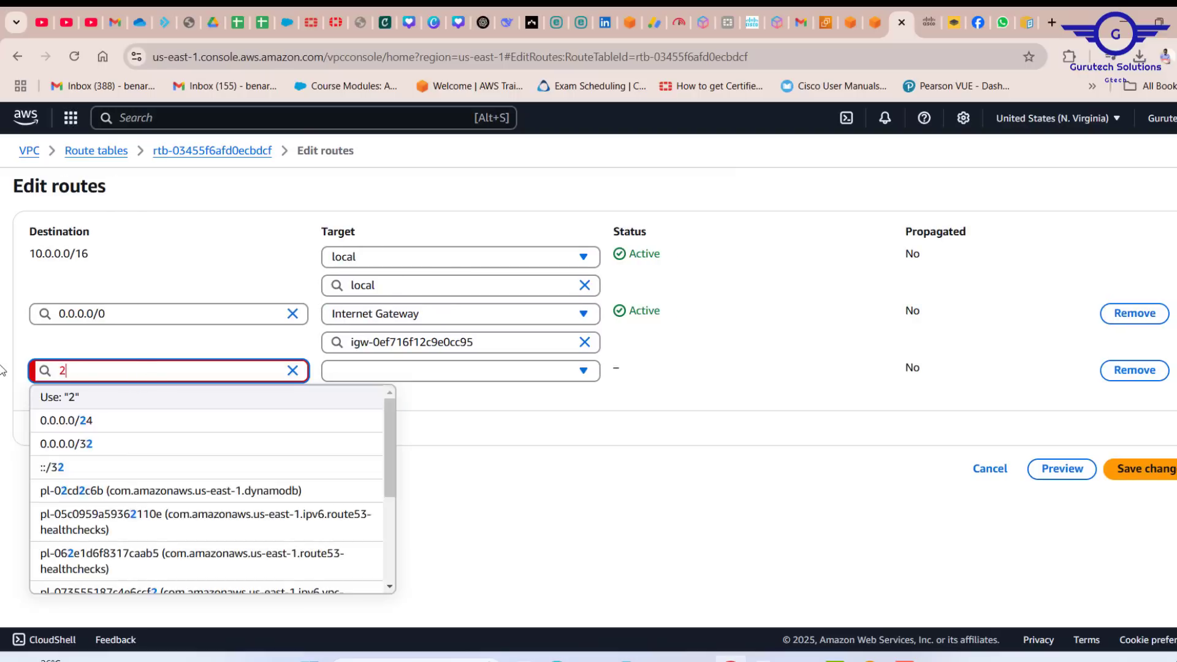
pyautogui.write('0.0.0.')
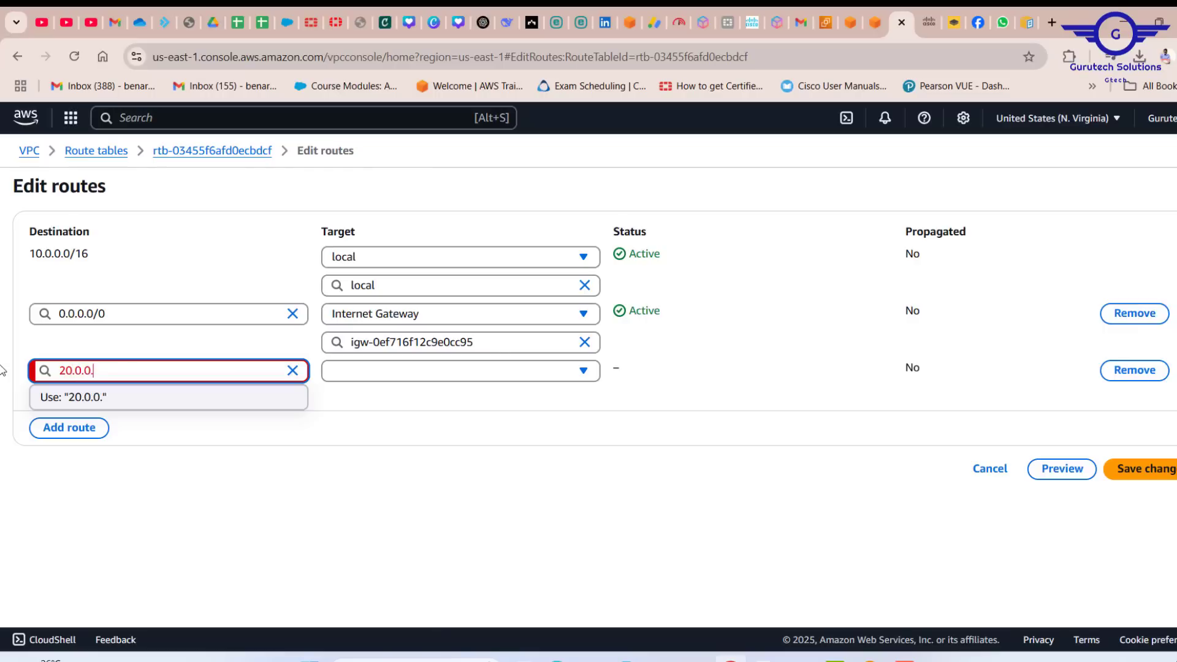
pyautogui.write('0/16')
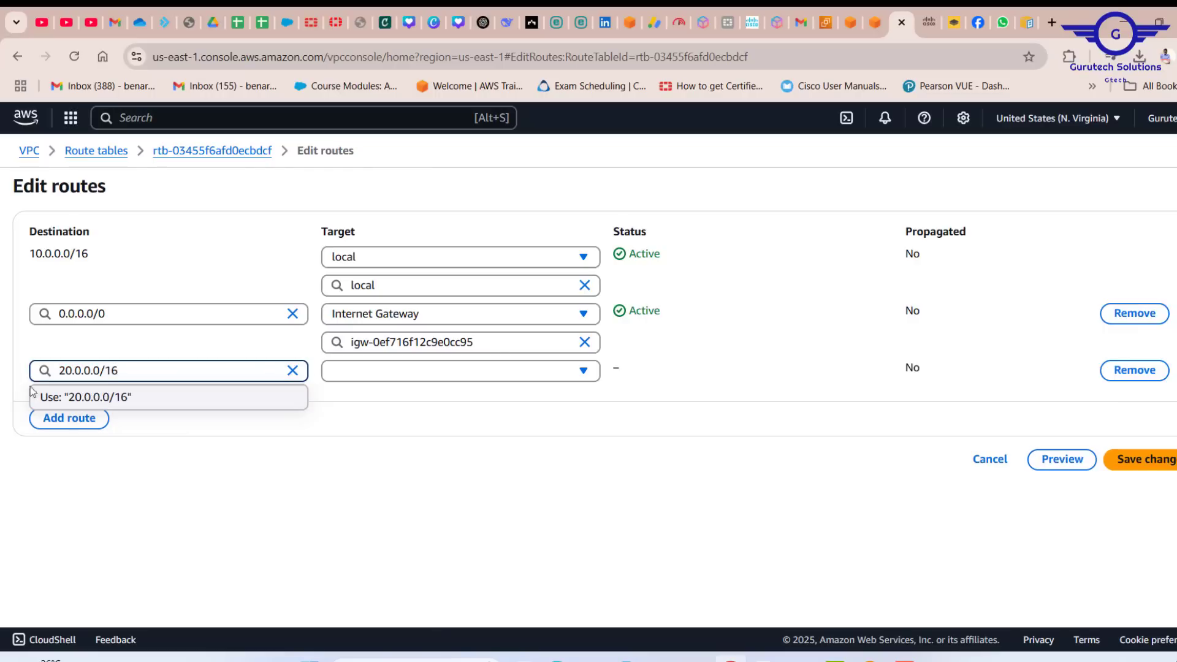
pyautogui.click(125, 398)
# - Target the 20.0.0.0/16 route of gtech-public-RT at the vpc-peering-test peering connection and save the route changes
pyautogui.click(439, 369)
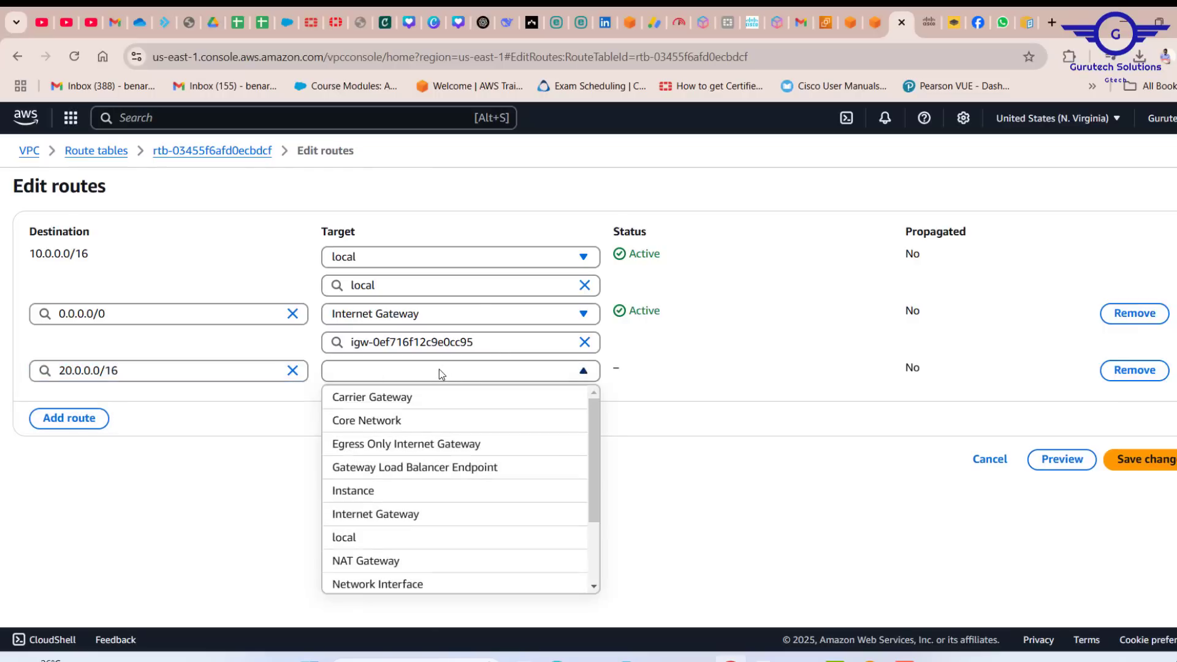
pyautogui.scroll(-2, 454, 548)
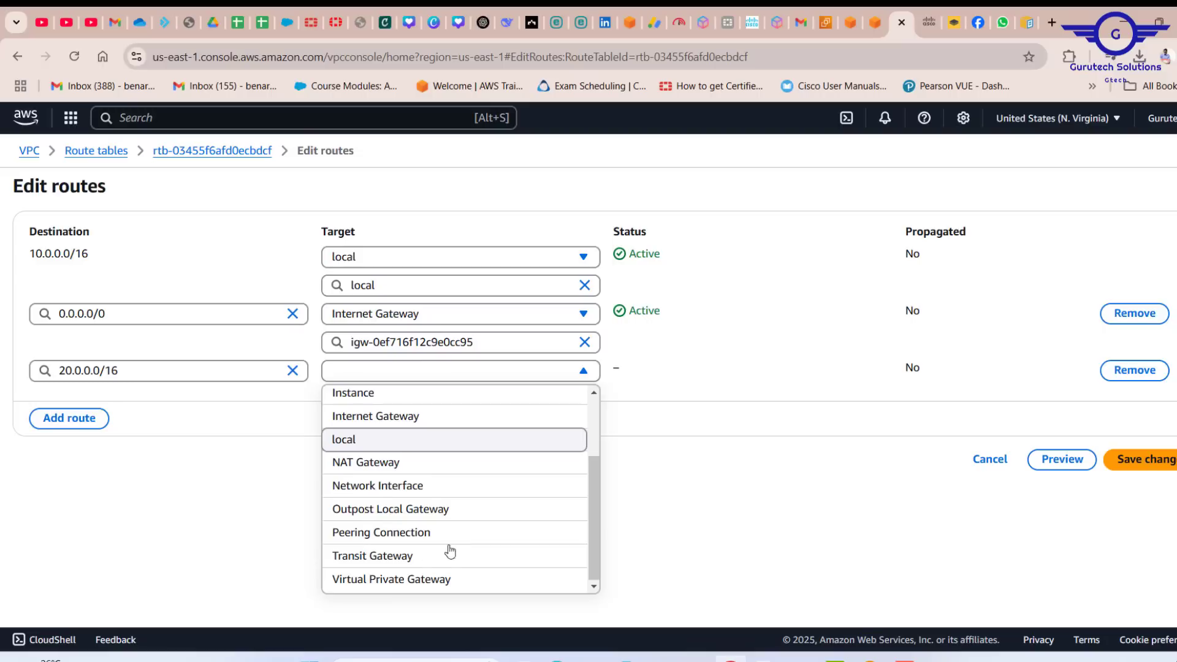
pyautogui.click(386, 534)
pyautogui.click(449, 399)
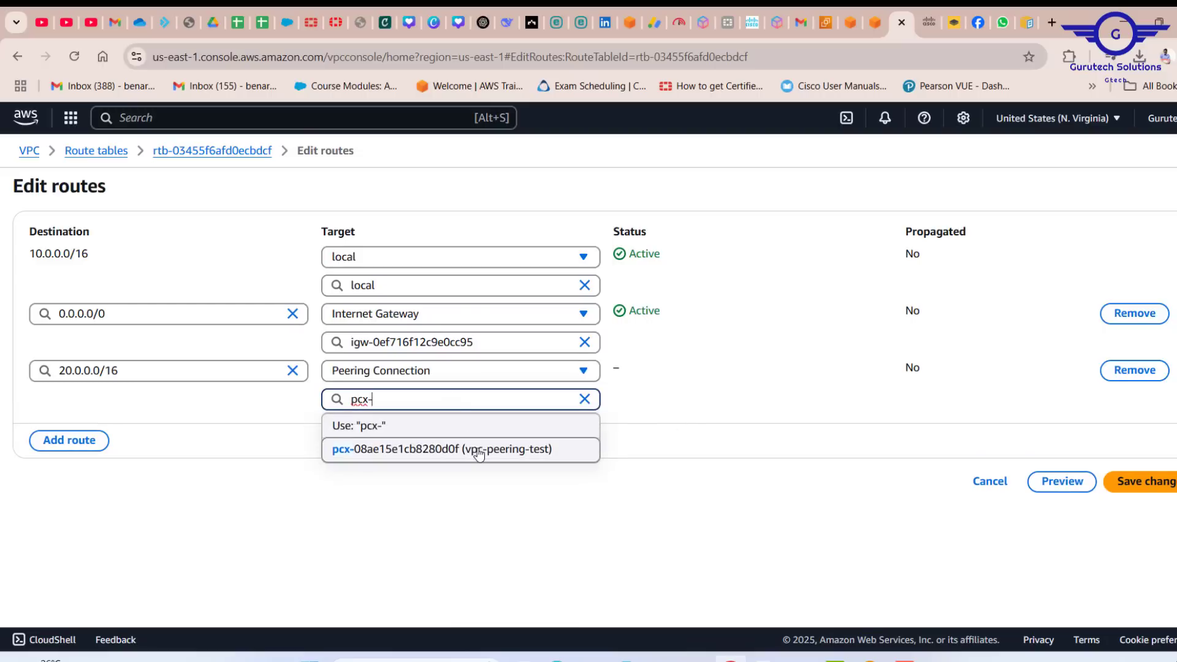
pyautogui.click(475, 447)
pyautogui.click(1146, 480)
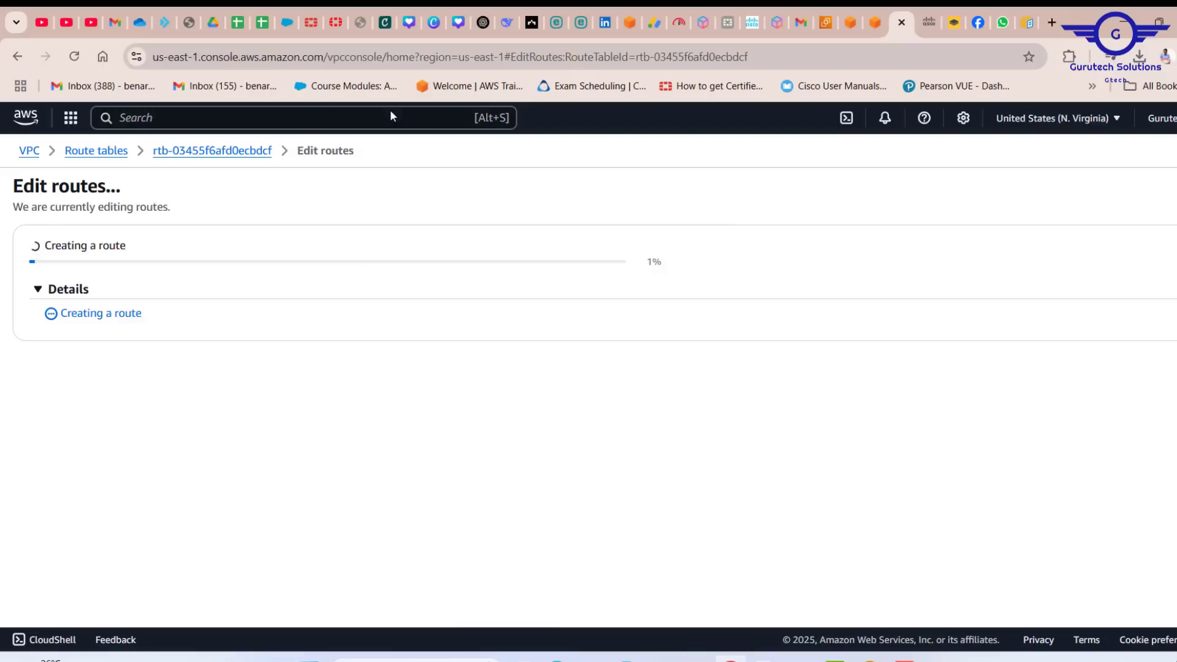
# - Return to the route tables and save a 20.0.0.0/16 route through the peering connection in VPC 1's other route table, rtb-0978f9bf6c406a262
pyautogui.click(122, 150)
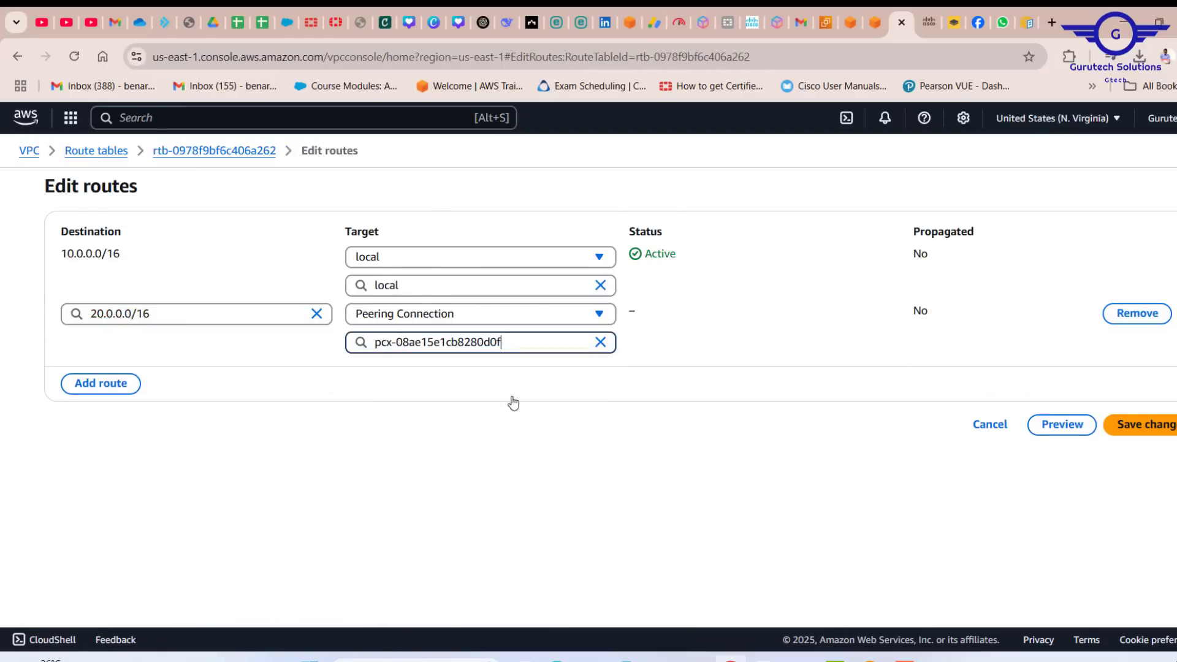
pyautogui.click(1154, 427)
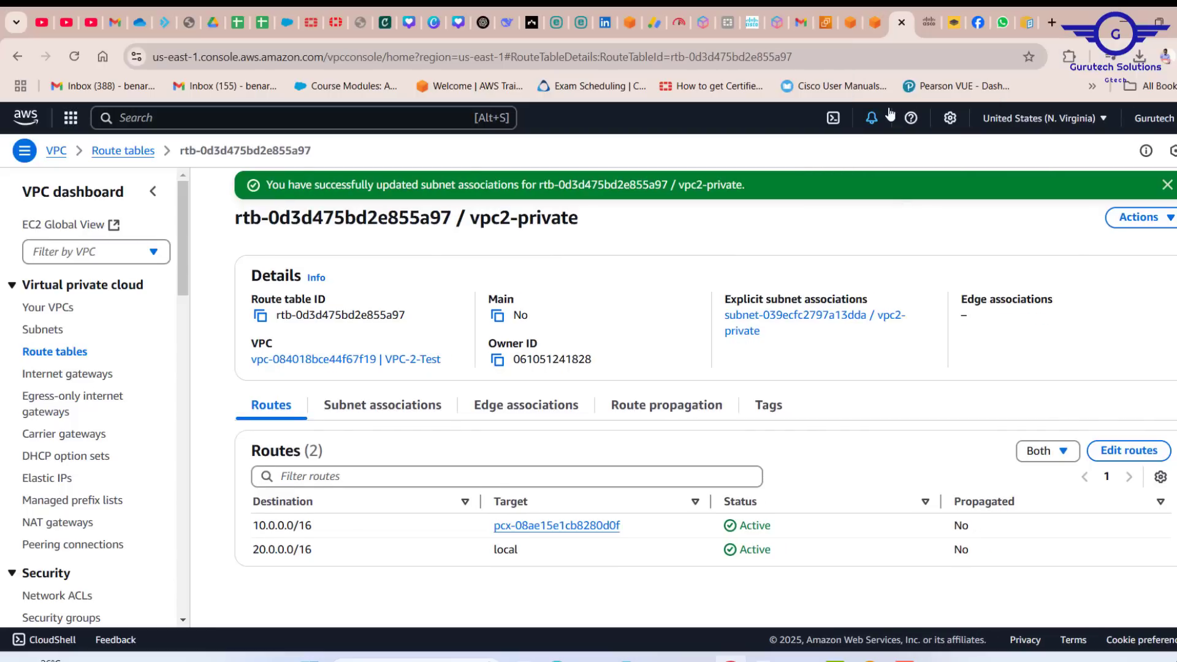
# - Switch to the VPC2-public-ec2 terminal, add blank prompt lines and review the earlier pings to 10.0.1.74
pyautogui.click(848, 33)
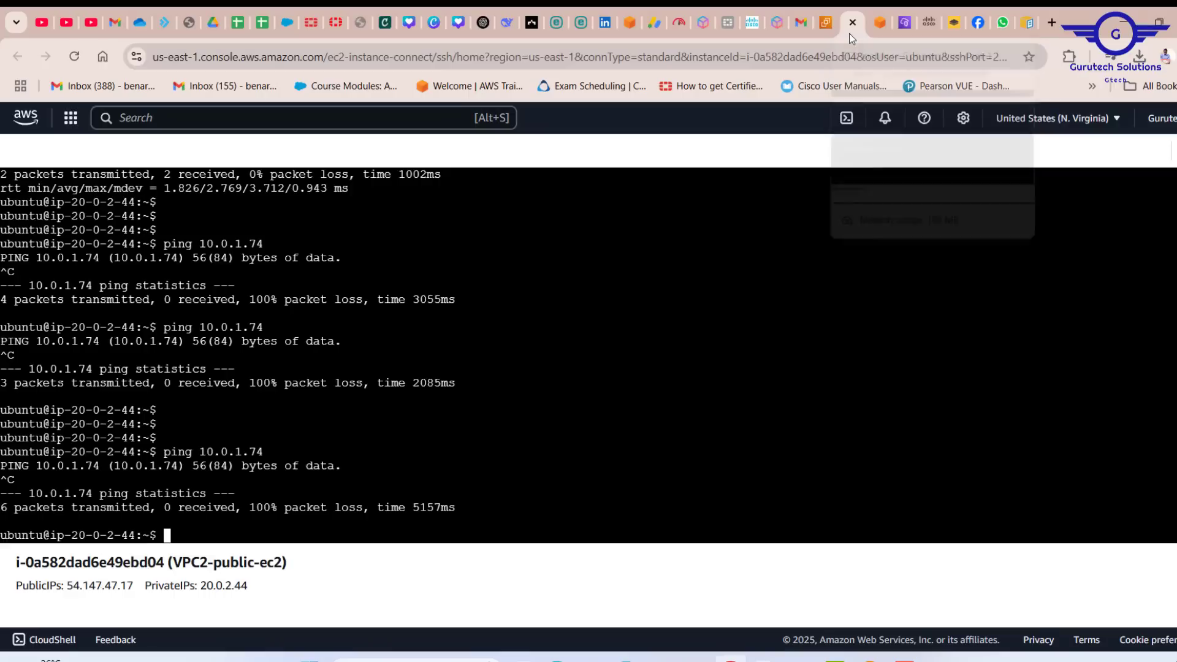
pyautogui.press('Return')
pyautogui.press('Return')
pyautogui.press('Return')
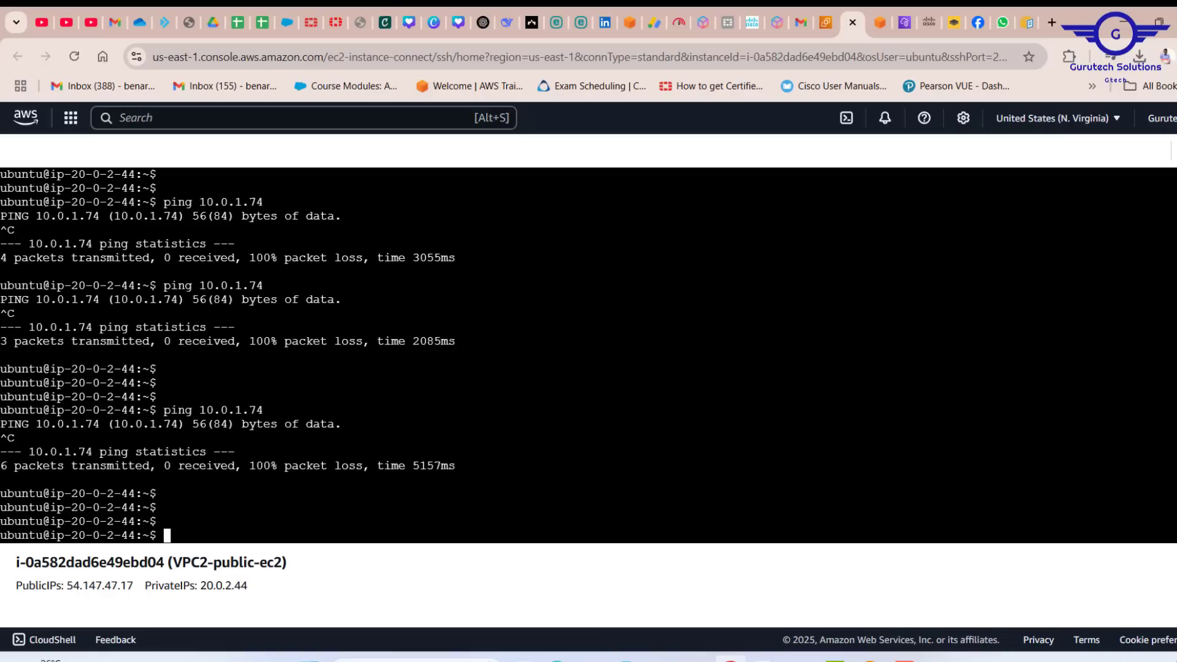
pyautogui.moveTo(170, 202); pyautogui.dragTo(442, 466)
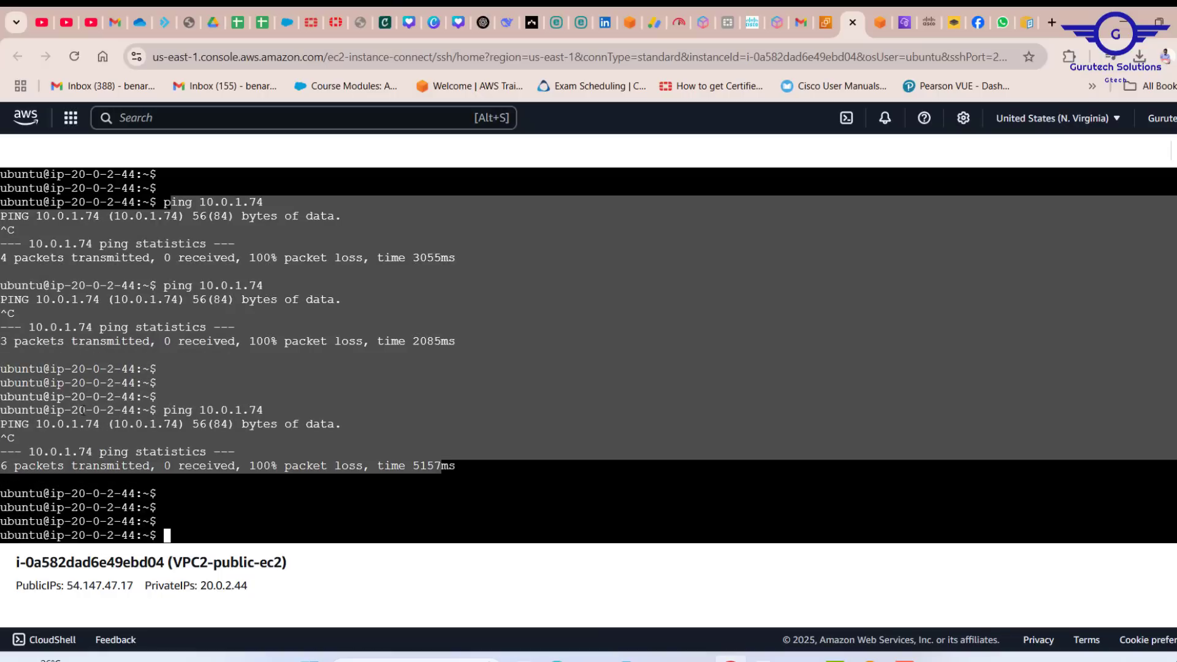
pyautogui.click(81, 410)
pyautogui.moveTo(73, 410); pyautogui.dragTo(263, 410)
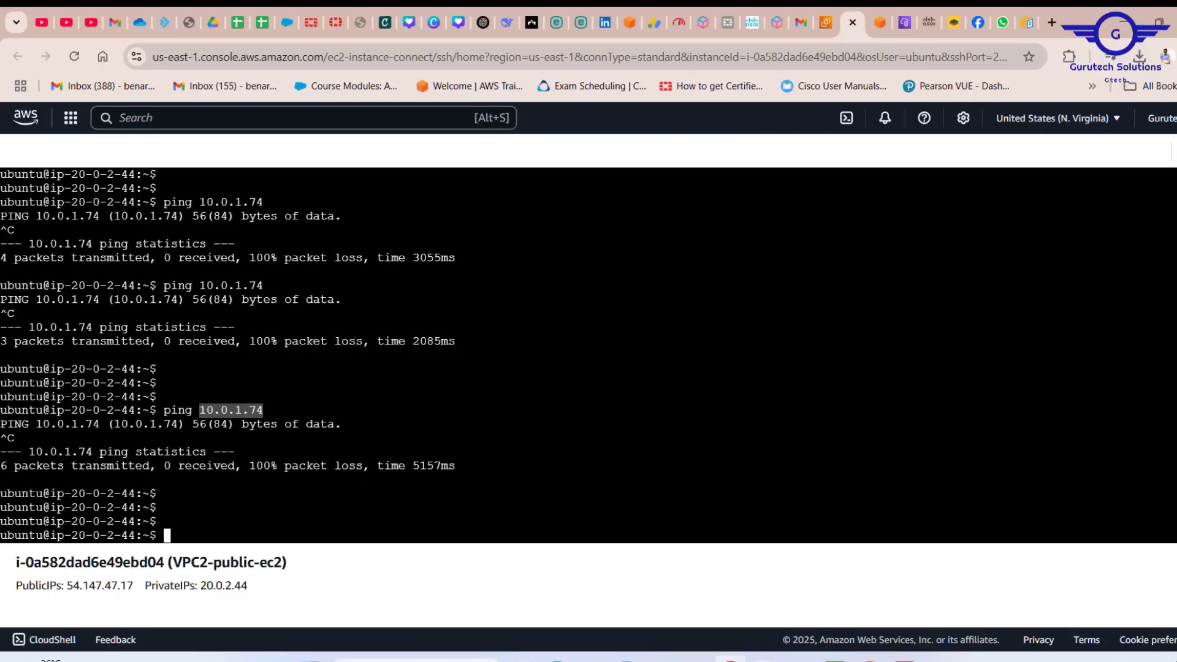
pyautogui.click(263, 411)
# - Rerun the ping to 10.0.1.74 from VPC2-public-ec2 and examine its output
pyautogui.press('Up')
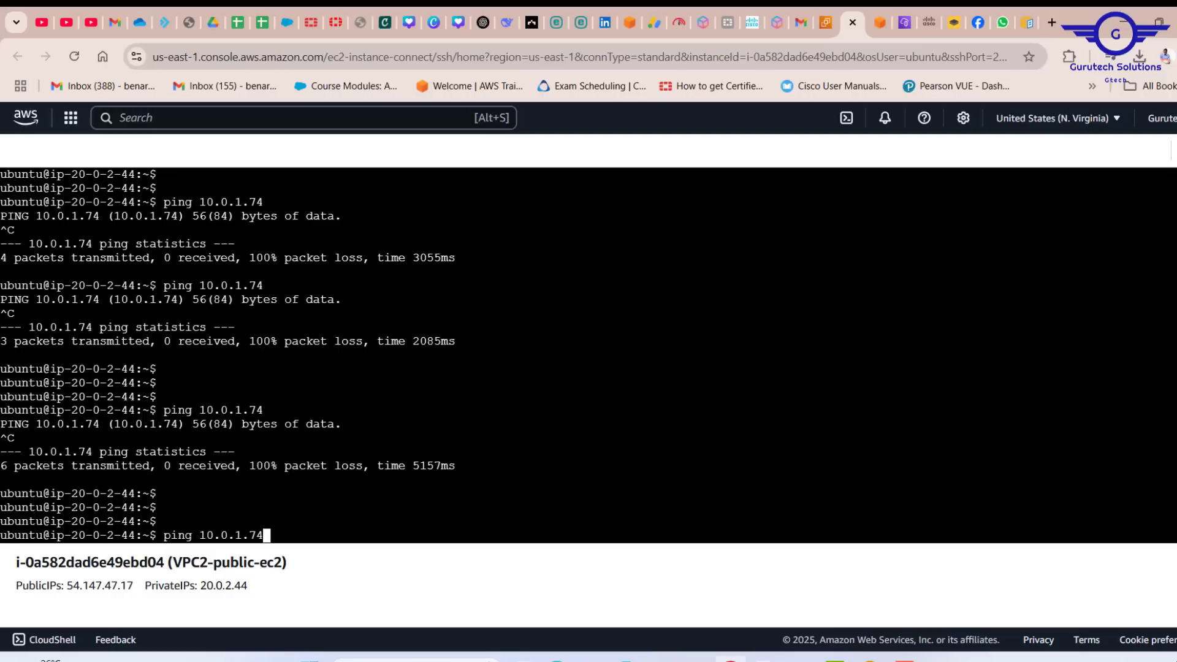
pyautogui.press('Return')
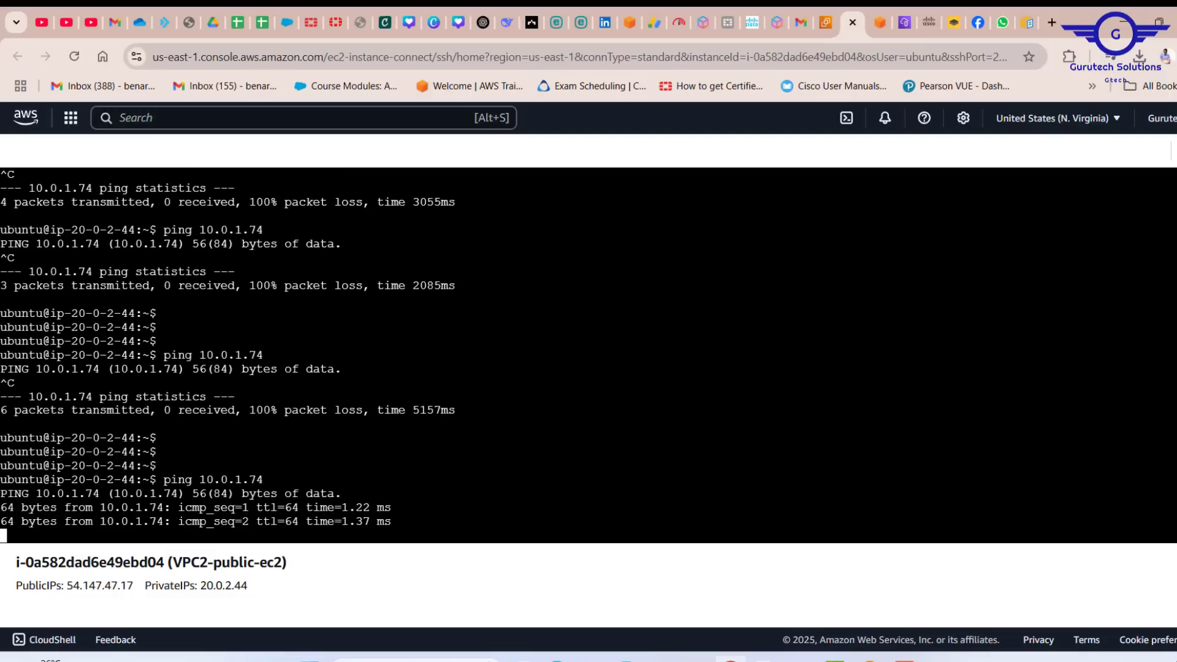
pyautogui.moveTo(14, 494); pyautogui.dragTo(350, 546)
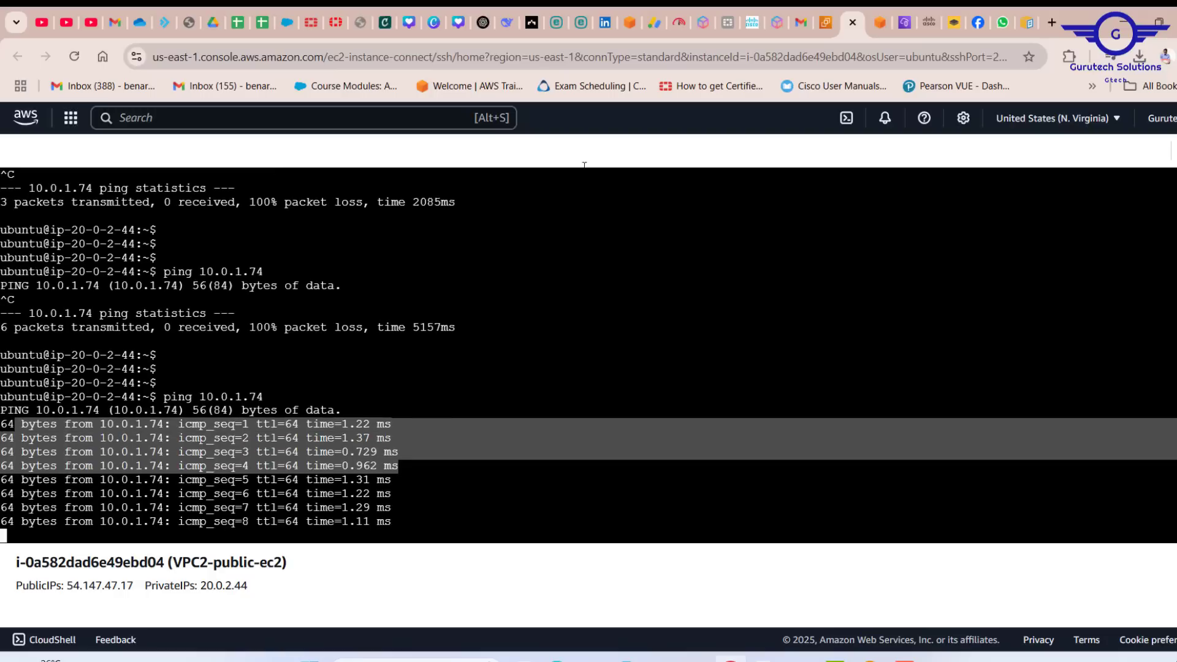
# - Switch to the public-ec2 terminal and compare the earlier pings to 20.0.1.163 with the running one, checking source and destination addresses
pyautogui.click(879, 30)
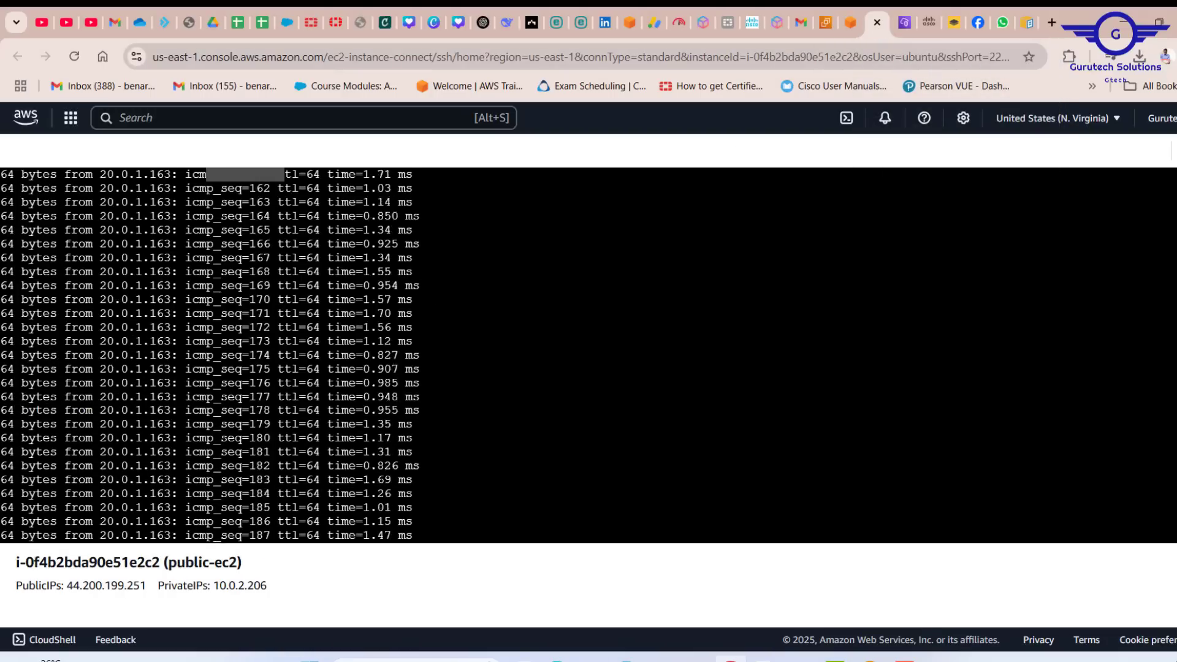
pyautogui.scroll(20, 589, 356)
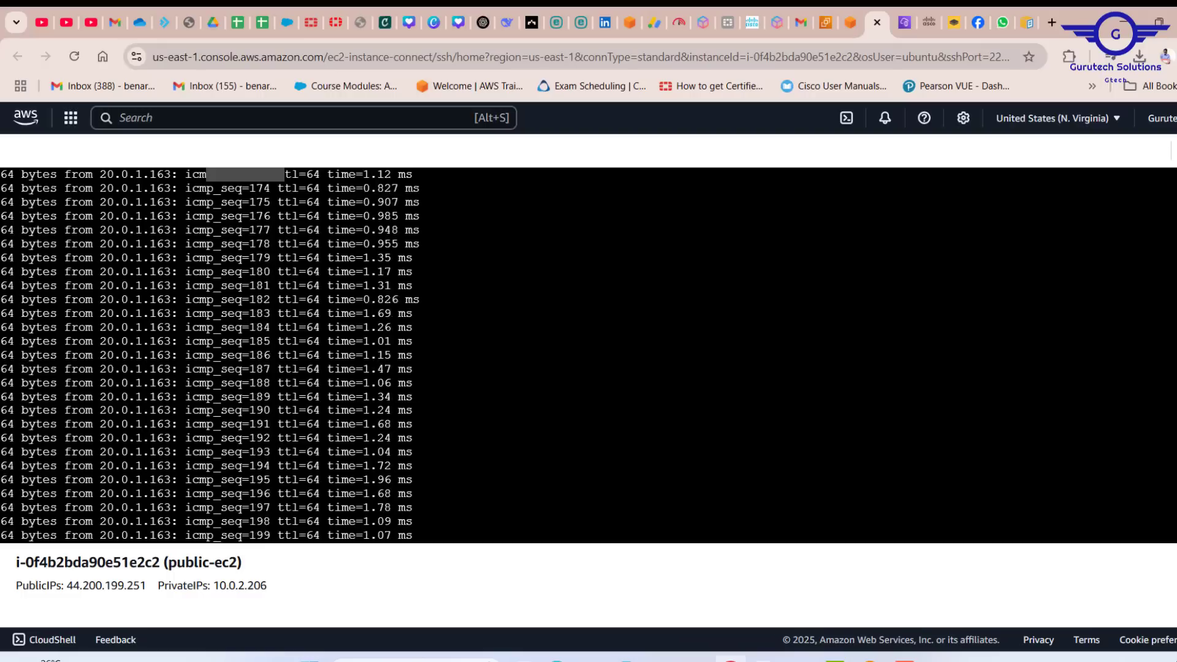
pyautogui.scroll(-5, 589, 356)
pyautogui.scroll(4, 588, 356)
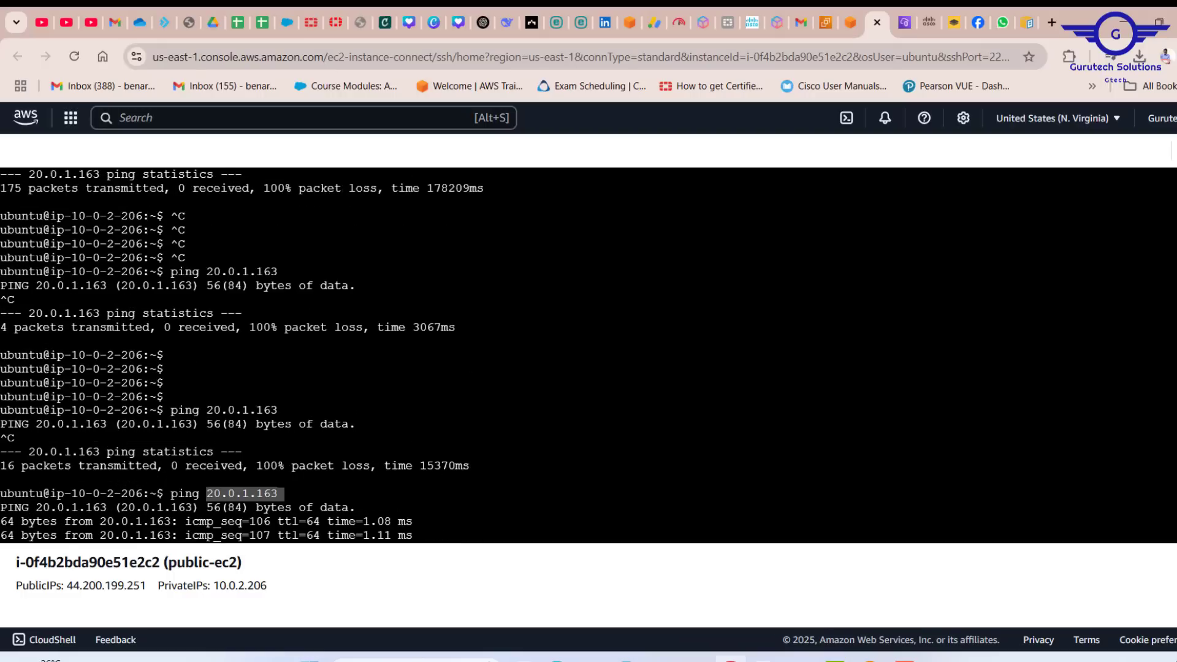
pyautogui.moveTo(170, 341); pyautogui.dragTo(356, 494)
pyautogui.scroll(-4, 458, 447)
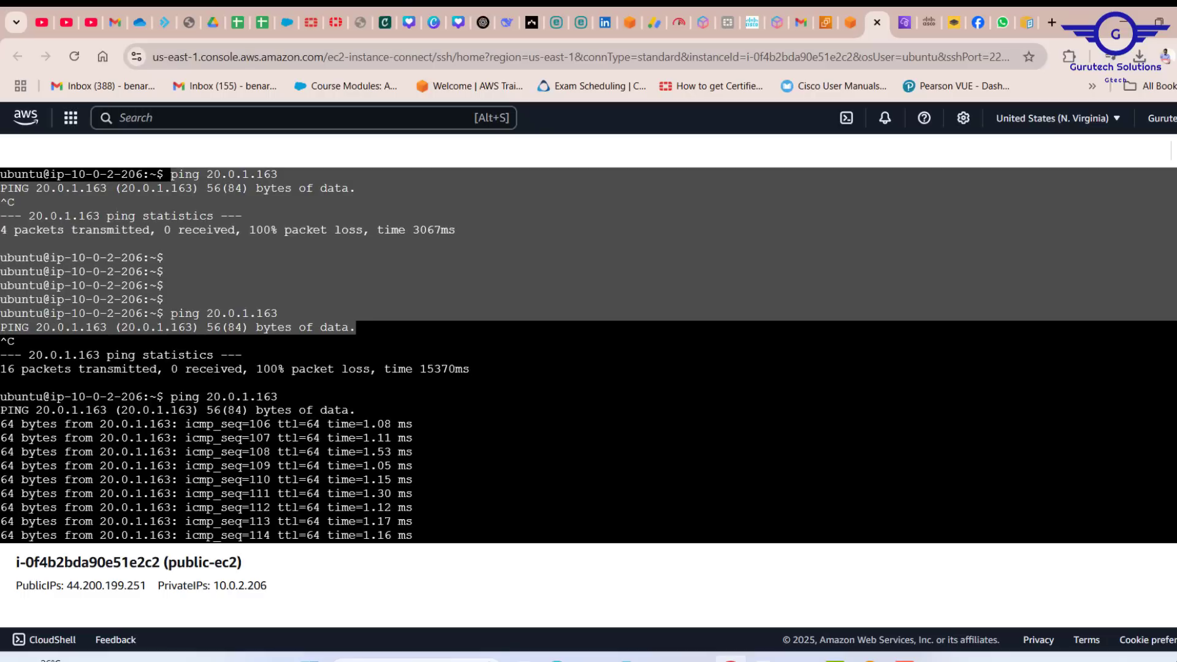
pyautogui.moveTo(79, 396); pyautogui.dragTo(142, 396)
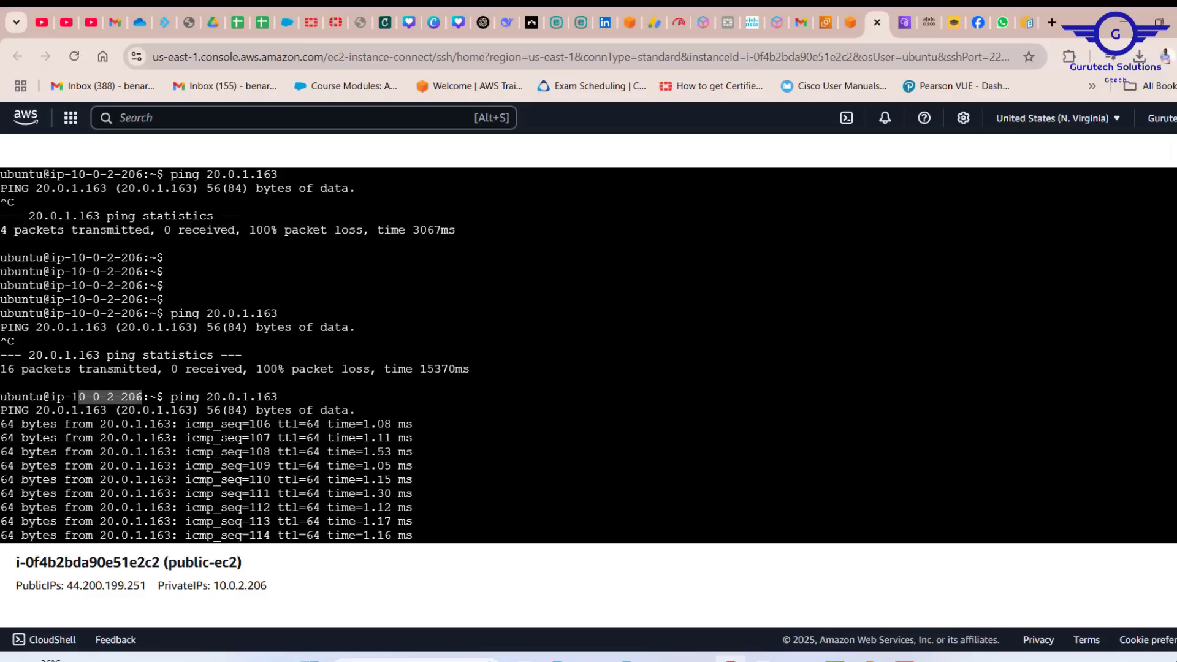
pyautogui.moveTo(206, 396); pyautogui.dragTo(277, 397)
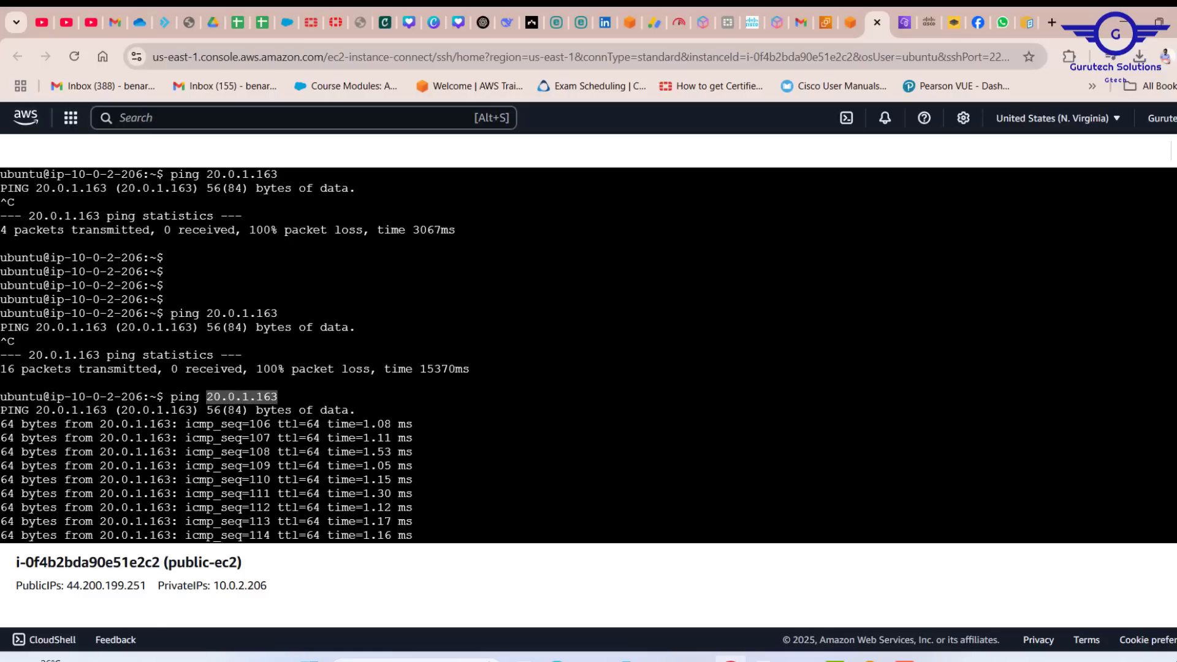
# - Switch to the peering.drawio diagram in draw.io and review the peering connection between VPC-1 and VPC-2
pyautogui.click(858, 654)
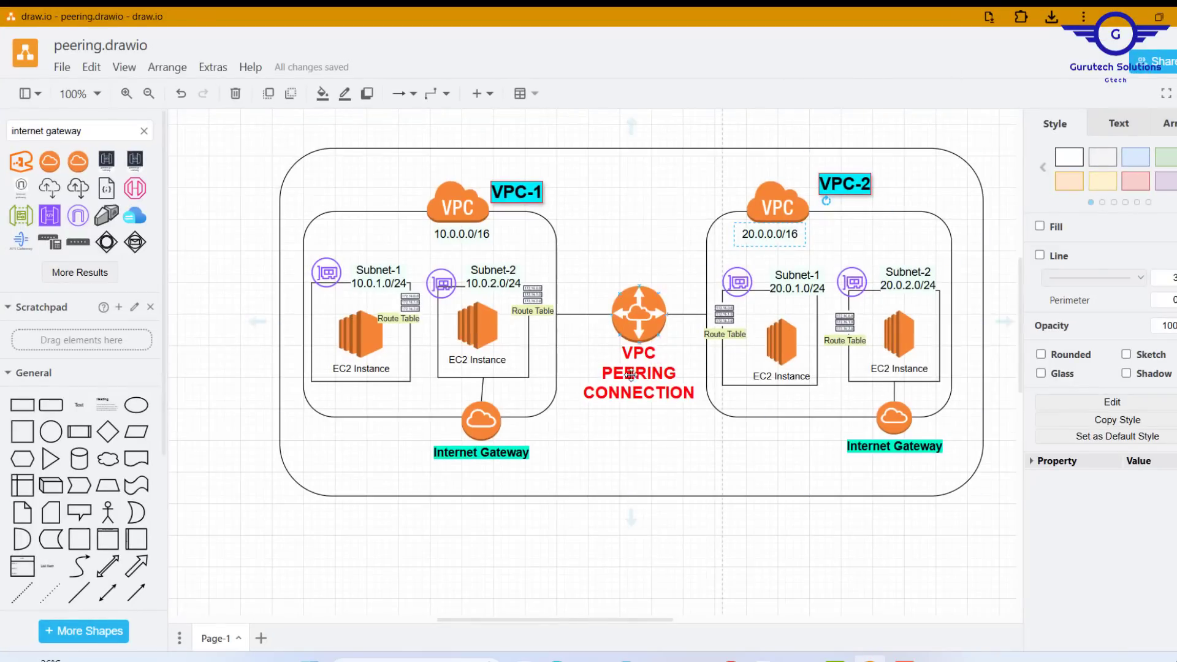
pyautogui.click(735, 374)
pyautogui.click(780, 606)
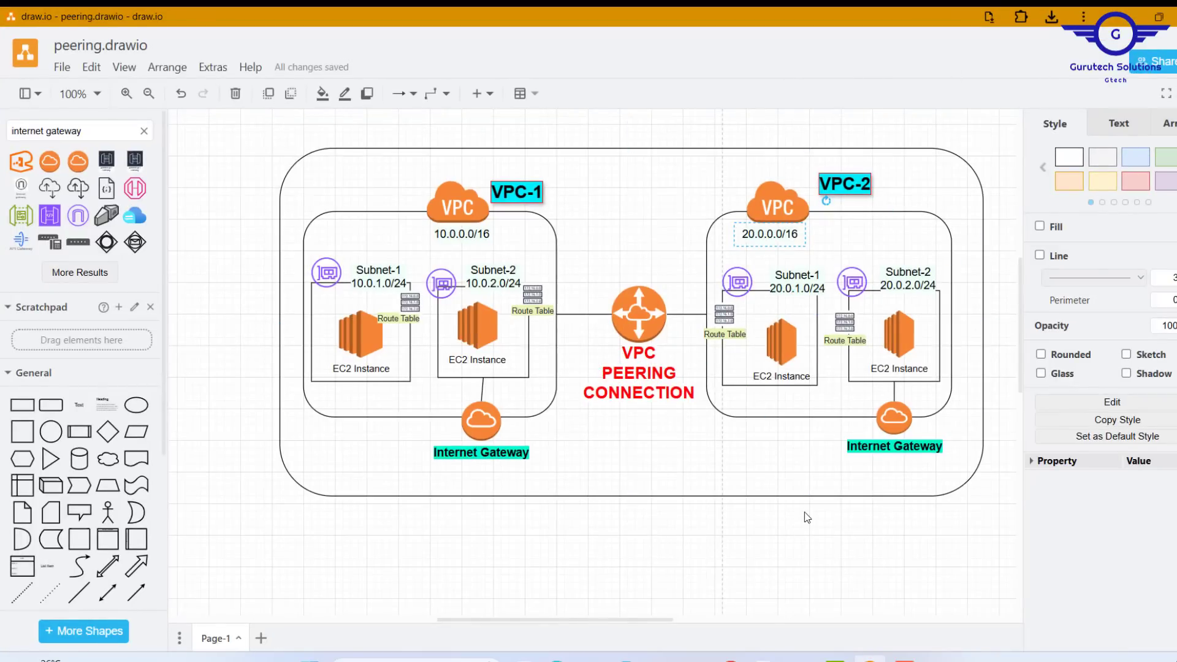